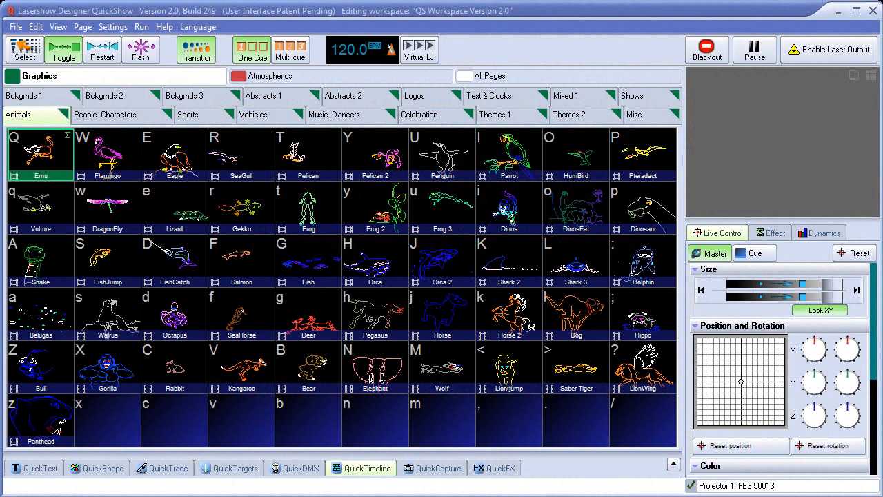
# Open the QuickTimeline and preview several animal cues, including Flamingo, Eagle, Lizard, Gekko, Salmon and FishCatch.
pyautogui.click(362, 469)
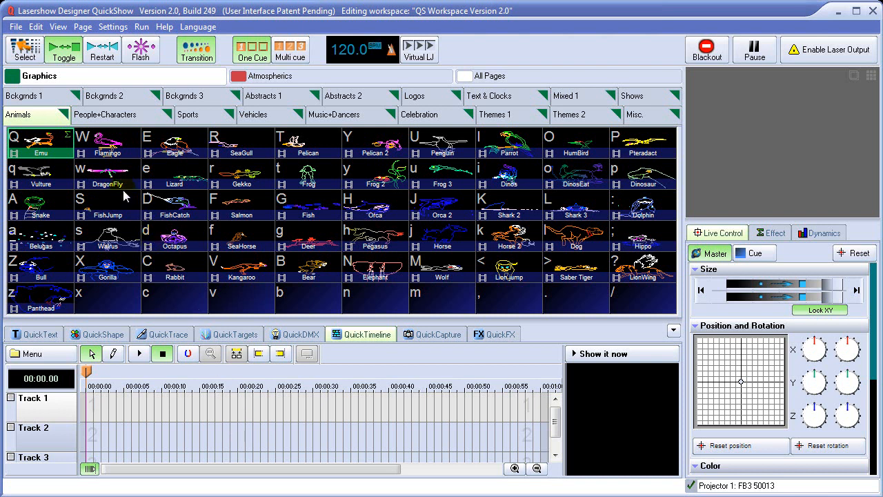
pyautogui.click(102, 147)
pyautogui.click(174, 145)
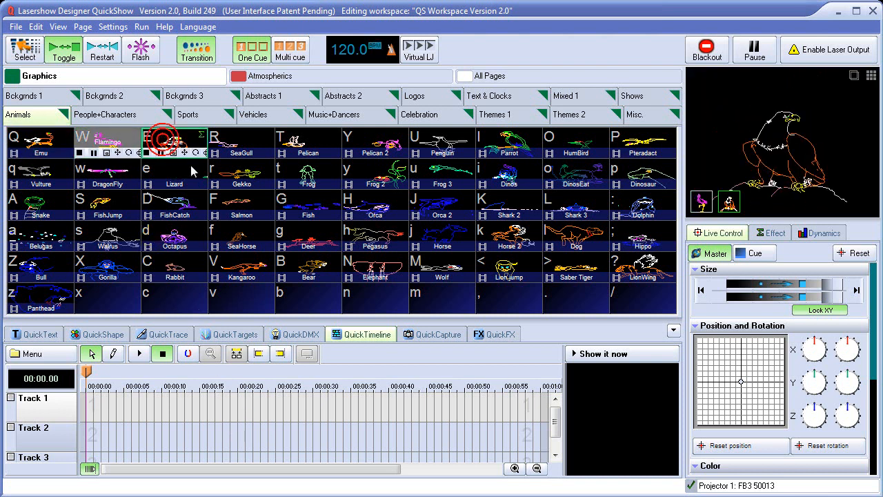
pyautogui.click(181, 177)
pyautogui.click(241, 176)
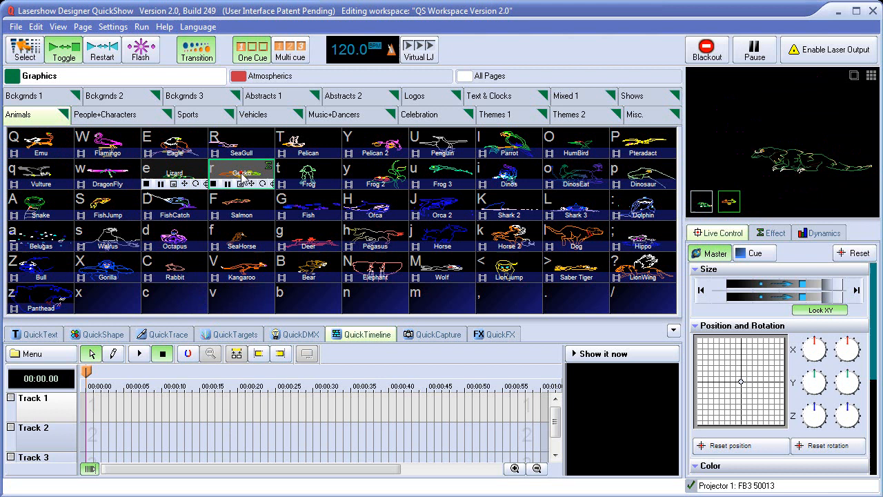
pyautogui.click(238, 207)
pyautogui.click(174, 207)
pyautogui.click(107, 145)
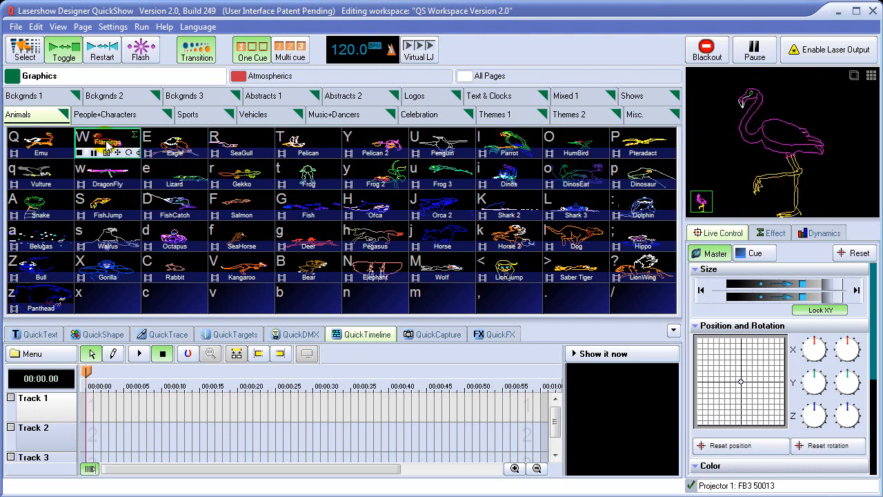
# Place the Flamingo cue at the start of Track 1 on the timeline.
pyautogui.moveTo(107, 145); pyautogui.dragTo(96, 407)
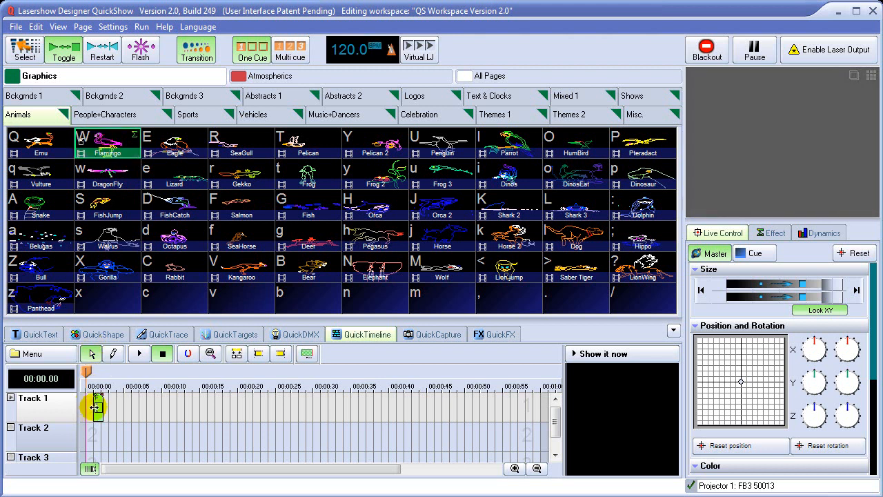
pyautogui.click(514, 469)
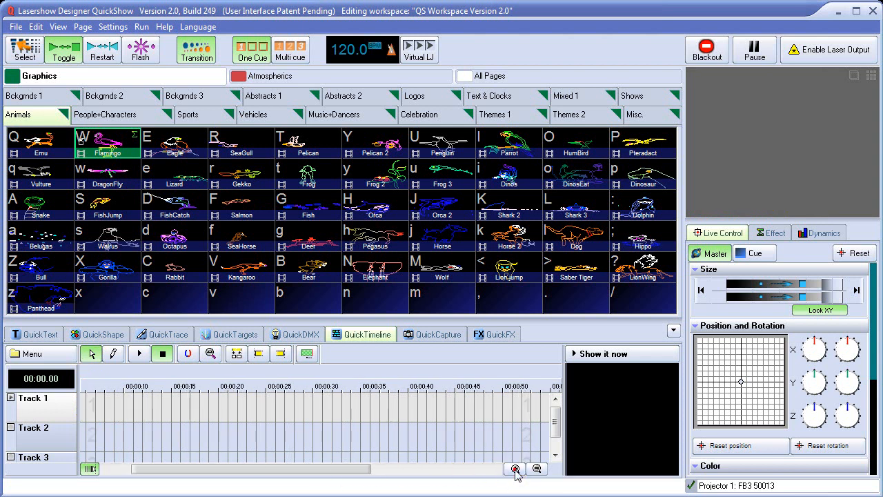
pyautogui.click(514, 469)
pyautogui.click(515, 469)
pyautogui.moveTo(299, 469); pyautogui.dragTo(182, 478)
pyautogui.click(101, 412)
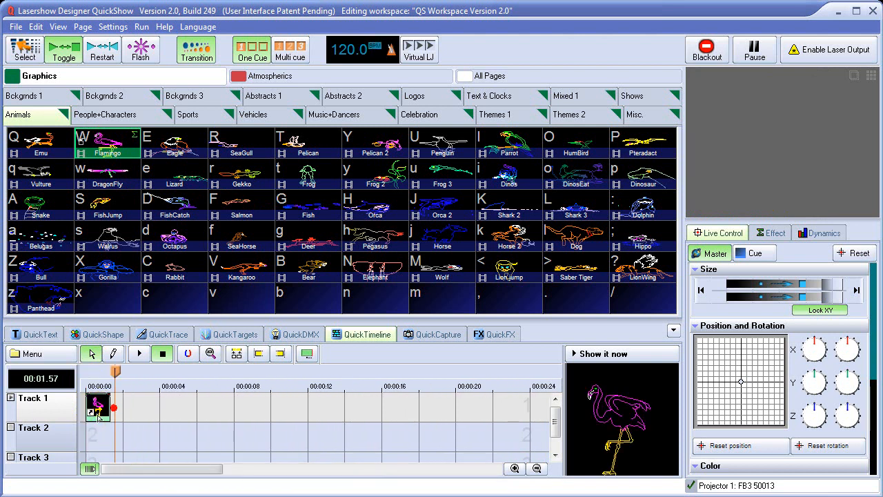
# Lengthen the Flamingo event to 8 seconds, shorten it to about 6 seconds, and return the playhead to the start.
pyautogui.click(95, 414)
pyautogui.moveTo(108, 412); pyautogui.dragTo(234, 411)
pyautogui.moveTo(122, 376); pyautogui.dragTo(235, 372)
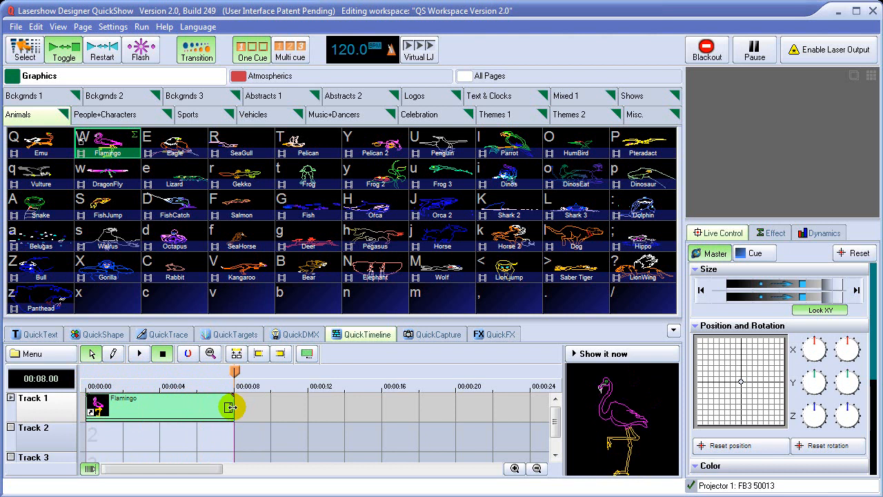
pyautogui.moveTo(233, 407); pyautogui.dragTo(189, 410)
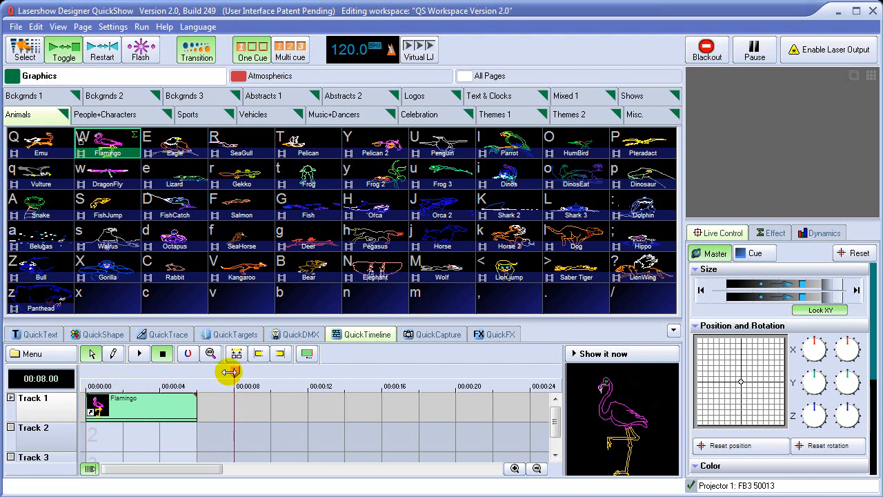
pyautogui.moveTo(235, 372); pyautogui.dragTo(84, 376)
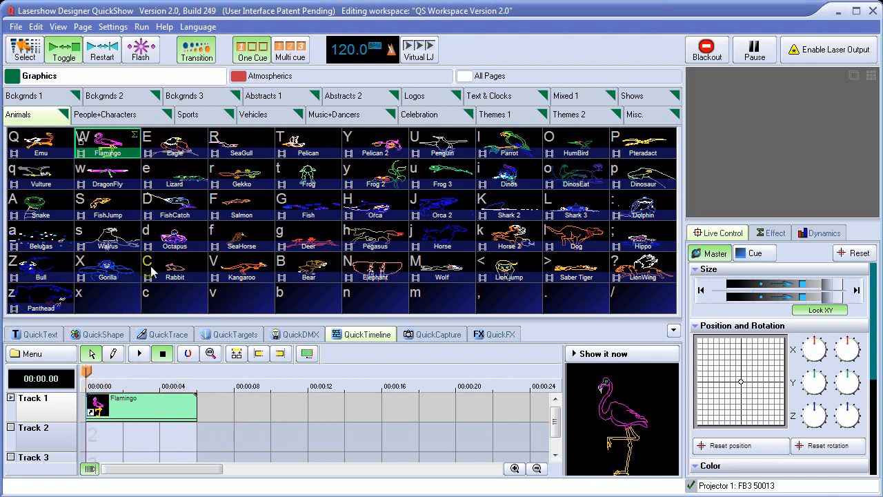
# Add the Lizard cue to Track 2 directly after the Flamingo event and extend its end to about 12 seconds.
pyautogui.moveTo(177, 178); pyautogui.dragTo(207, 439)
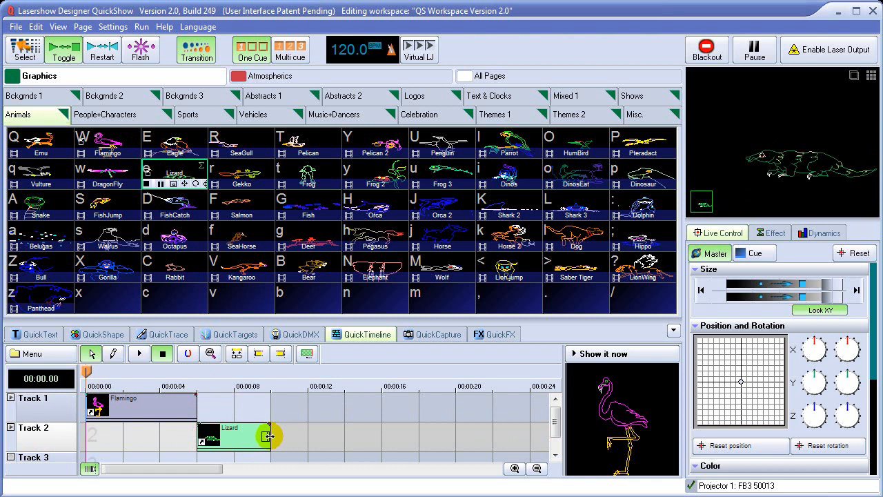
pyautogui.moveTo(271, 435); pyautogui.dragTo(302, 434)
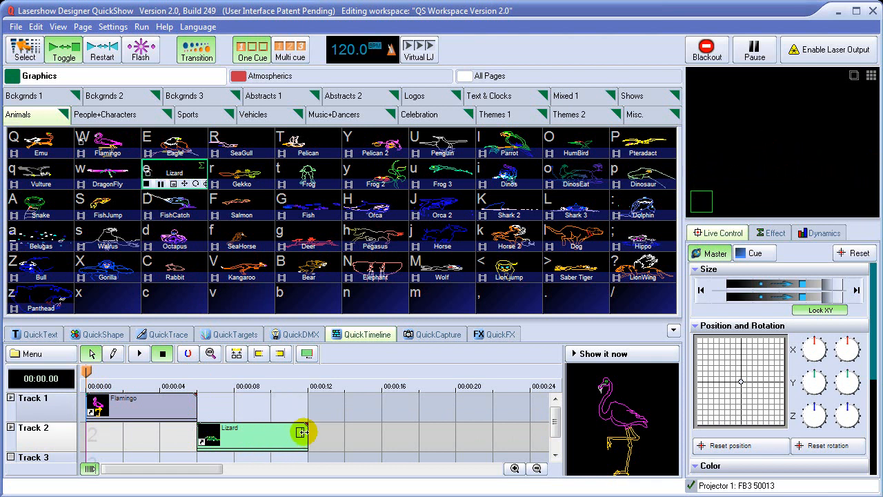
pyautogui.moveTo(304, 383); pyautogui.dragTo(84, 392)
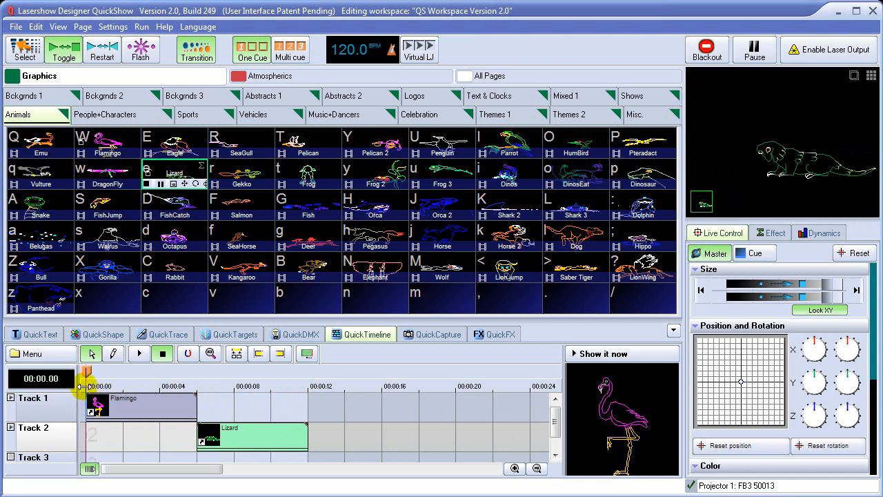
# Black out the live Lizard cue, play the timeline show through both events, and stop playback.
pyautogui.click(710, 48)
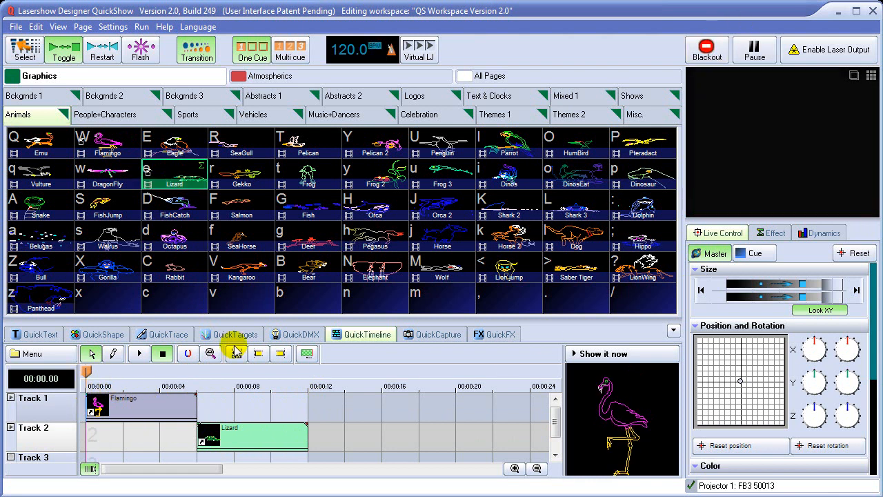
pyautogui.click(139, 354)
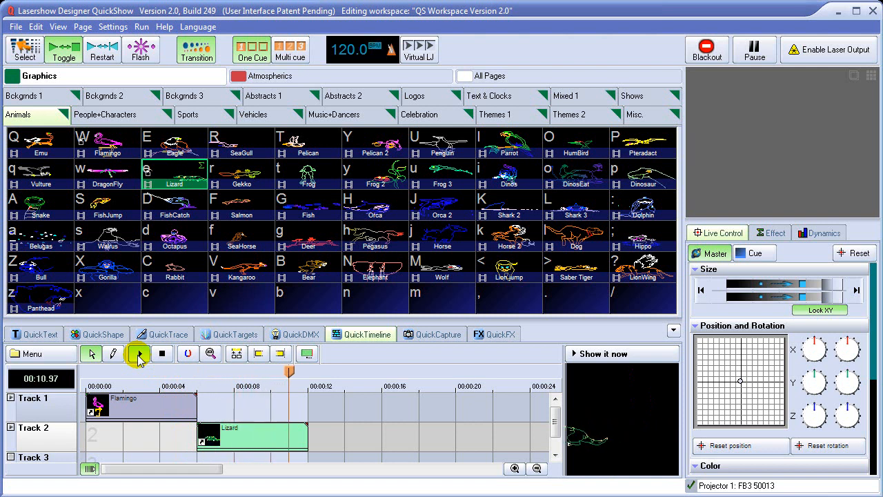
pyautogui.click(139, 353)
pyautogui.click(161, 354)
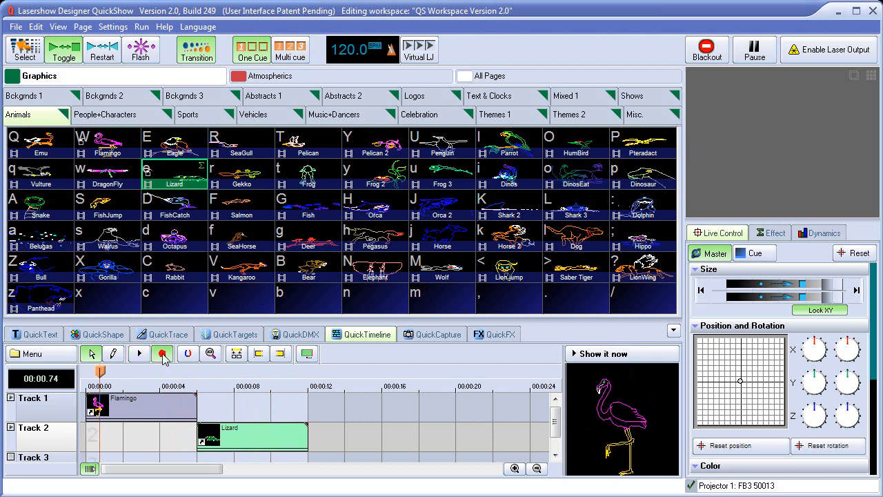
# Store the timeline show in the empty "/" cue cell and play it after trying the Flamingo and Lizard cues.
pyautogui.moveTo(640, 447); pyautogui.dragTo(641, 299)
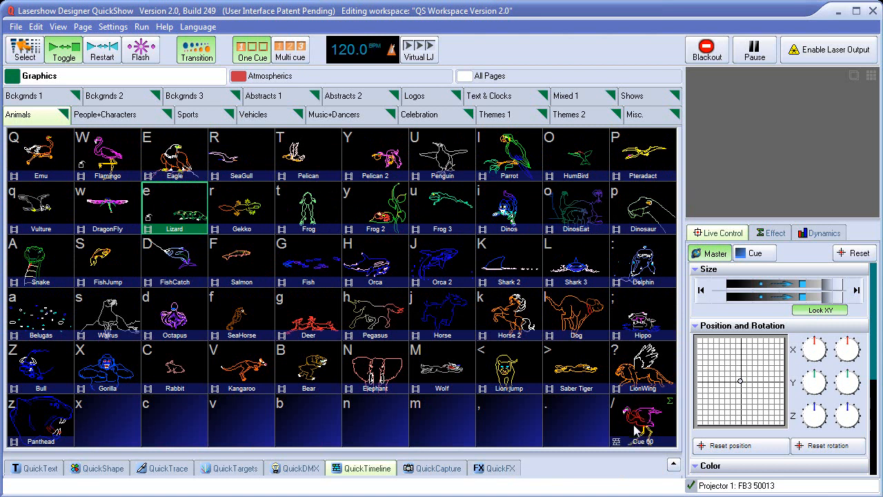
pyautogui.click(107, 181)
pyautogui.click(175, 206)
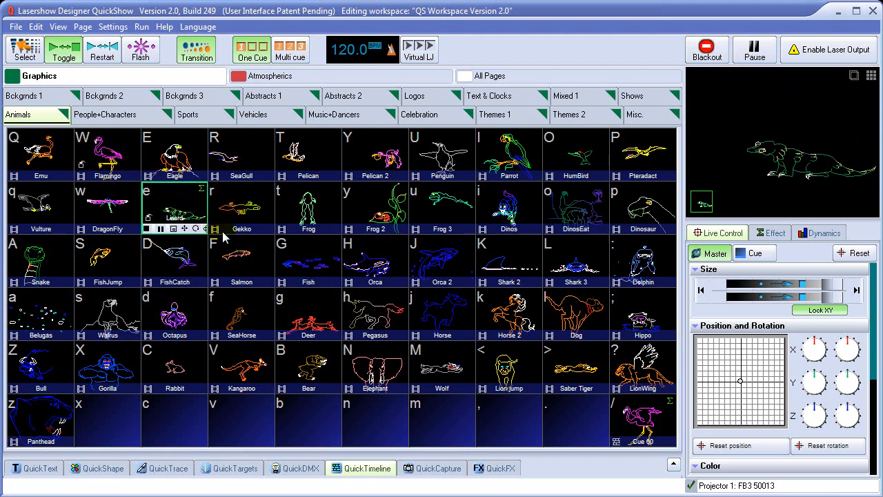
pyautogui.click(640, 423)
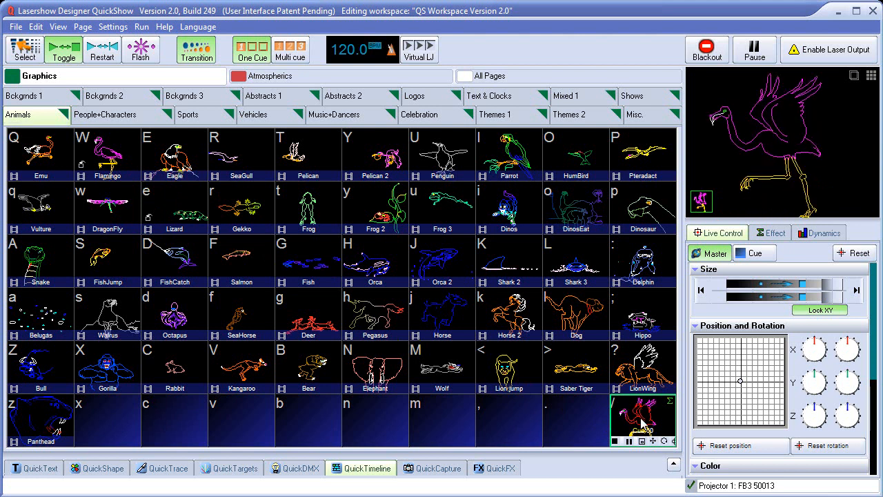
# Enable laser output while the stored show cue plays, and stop the cue.
pyautogui.click(832, 54)
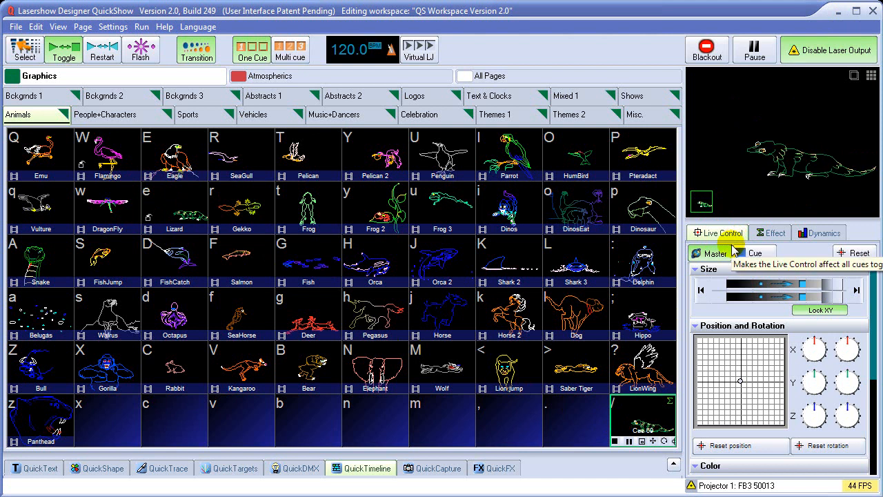
pyautogui.click(657, 431)
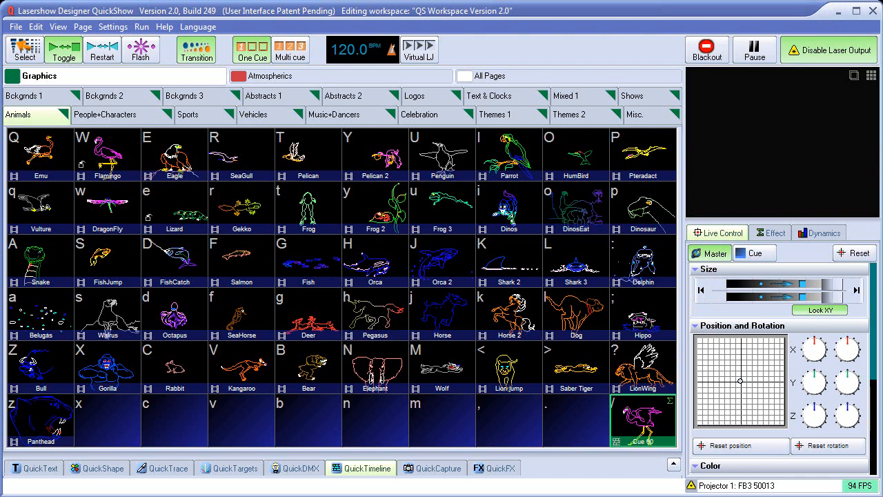
# Reopen the timeline and add the Color Cross 1 - 8 cue from the Atmospherics Targets page to Track 1 at about 14 seconds.
pyautogui.click(385, 470)
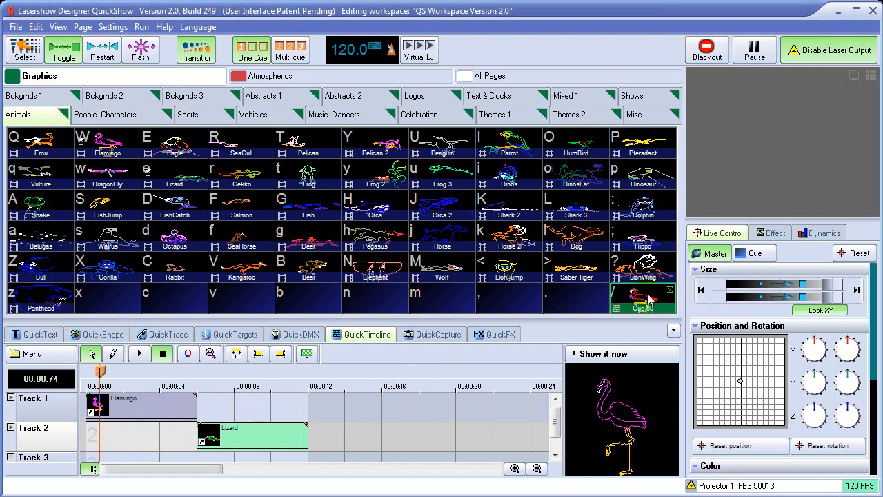
pyautogui.click(279, 78)
pyautogui.click(520, 96)
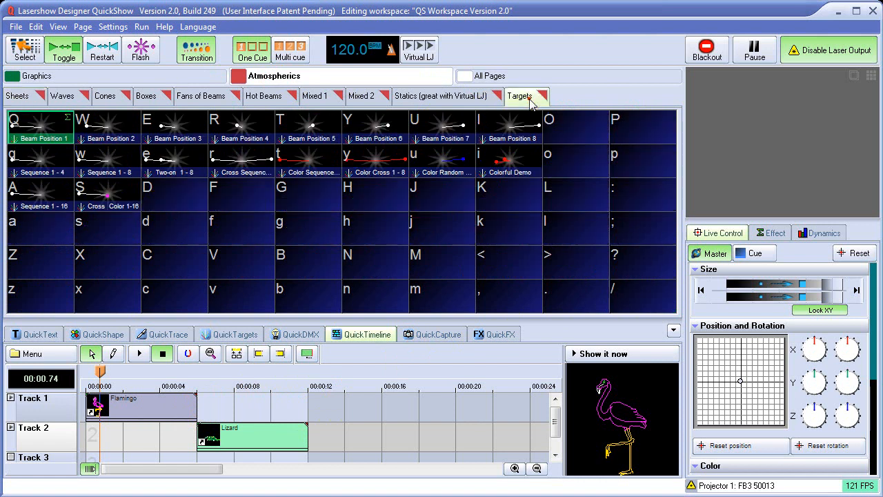
pyautogui.moveTo(375, 161); pyautogui.dragTo(362, 416)
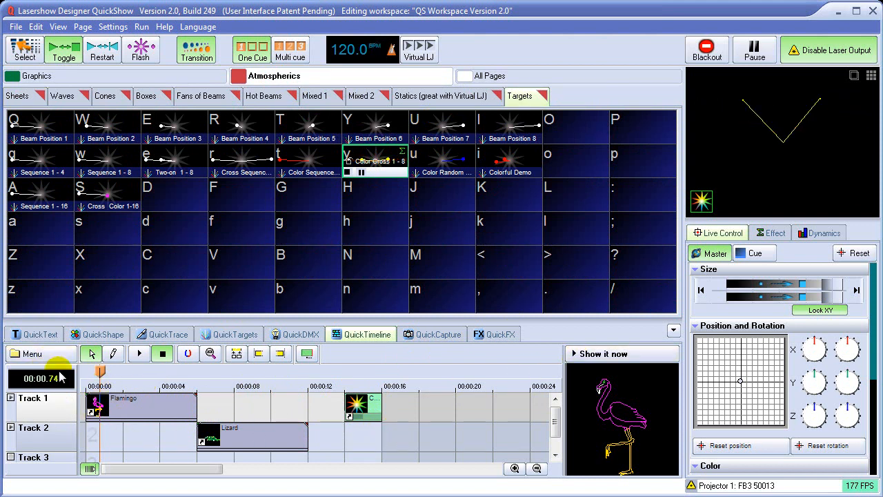
# Replace the current timeline contents with a new, empty show.
pyautogui.click(40, 354)
pyautogui.moveTo(43, 370)
pyautogui.click(138, 371)
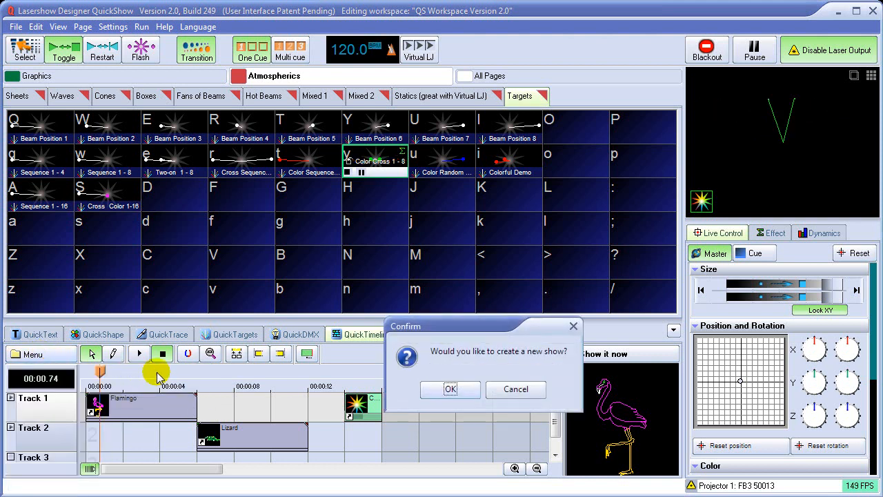
pyautogui.click(449, 386)
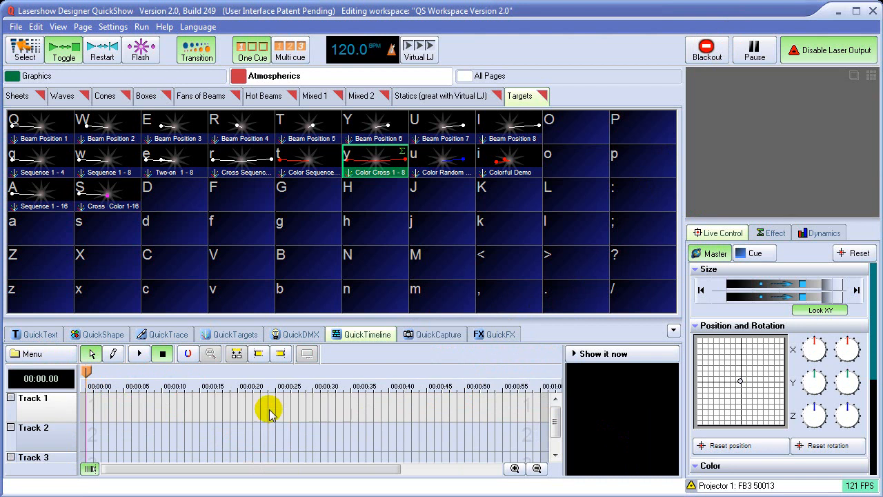
# Set Showtime Tutorial.wav from the C: drive's LD2000 > Shows > Tutorials folder as the show's audio file.
pyautogui.click(43, 354)
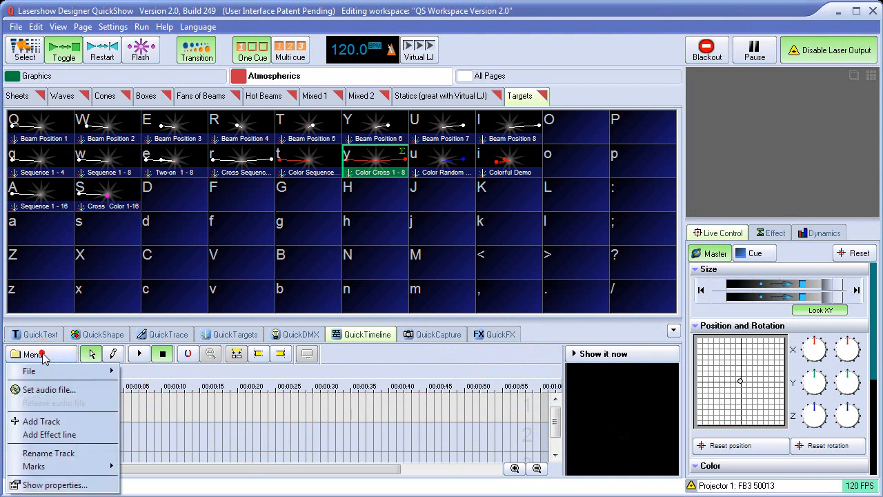
pyautogui.click(52, 390)
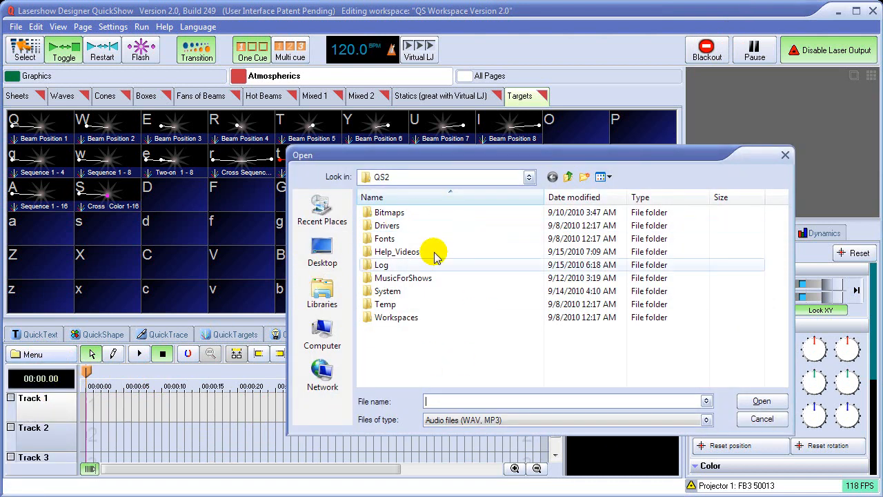
pyautogui.click(569, 178)
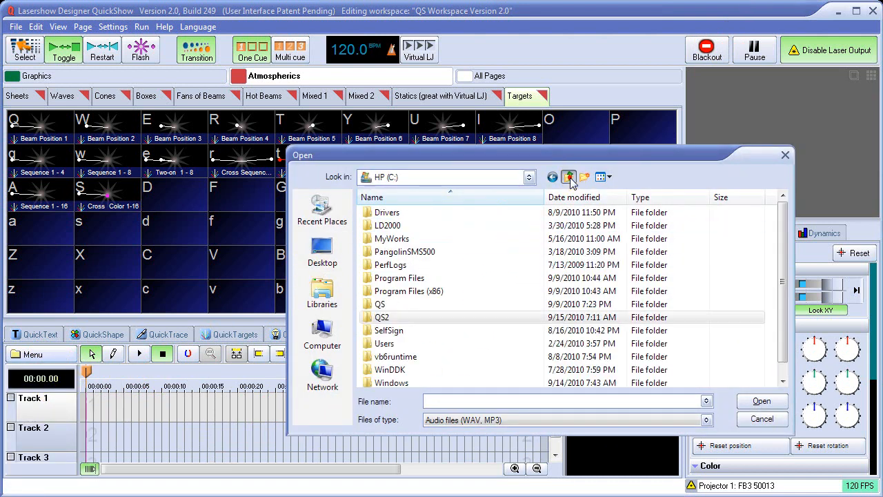
pyautogui.doubleClick(390, 226)
pyautogui.doubleClick(390, 343)
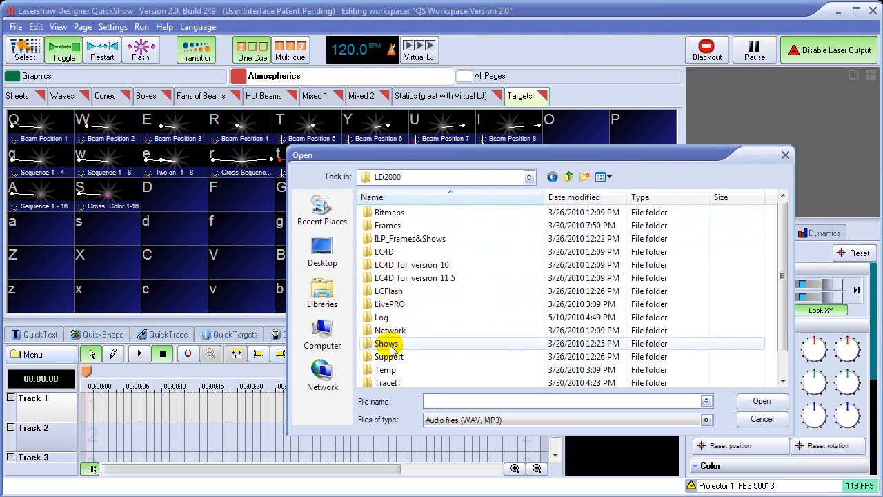
pyautogui.doubleClick(389, 283)
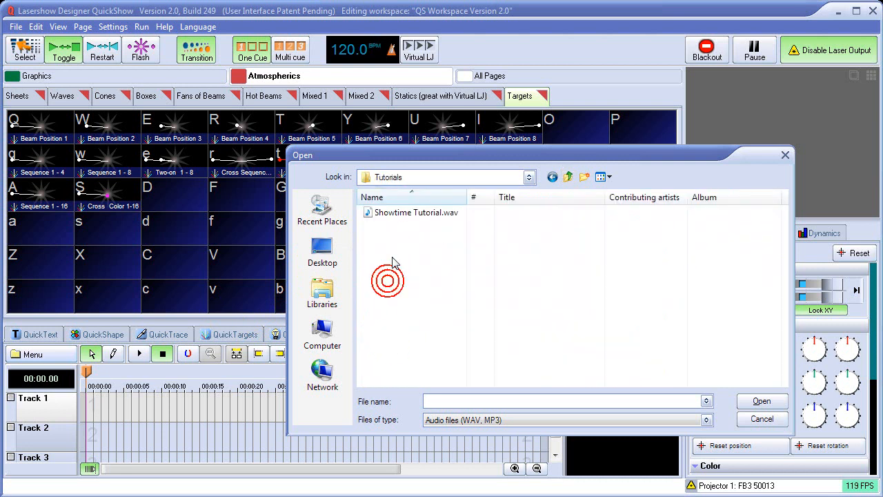
pyautogui.click(390, 211)
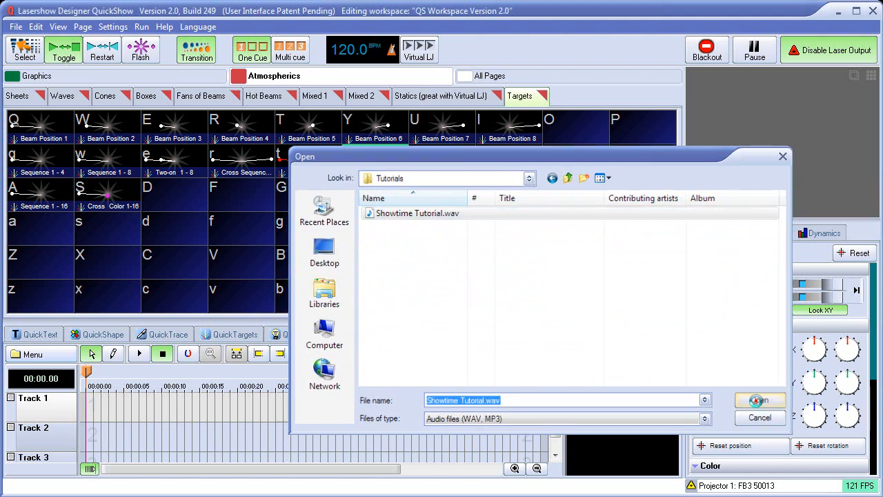
pyautogui.click(759, 400)
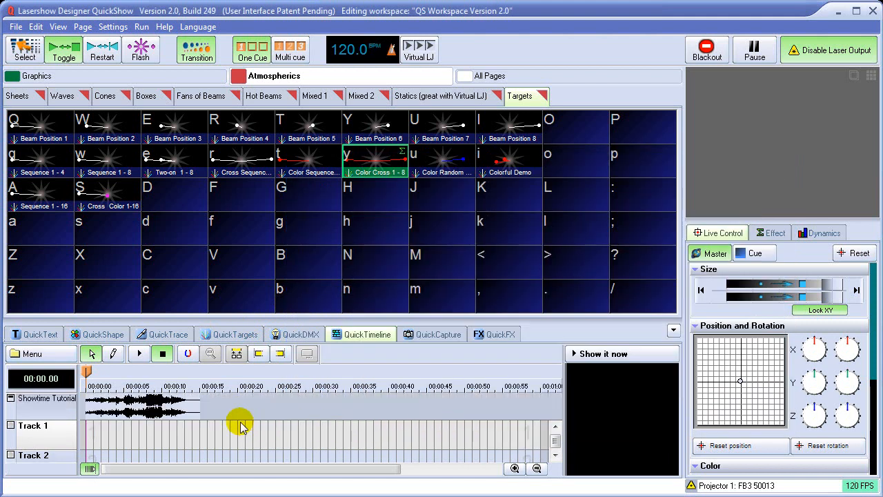
# Play the loaded soundtrack on the timeline and stop it at about 10 seconds.
pyautogui.click(140, 354)
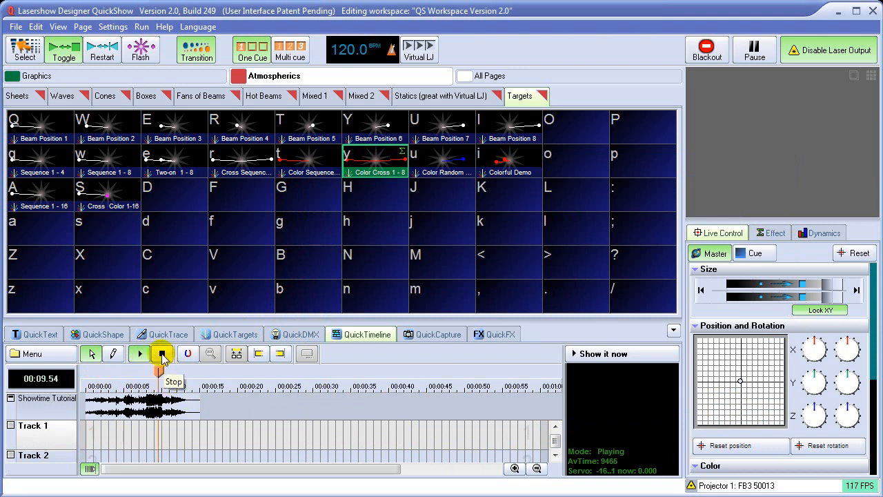
pyautogui.click(163, 355)
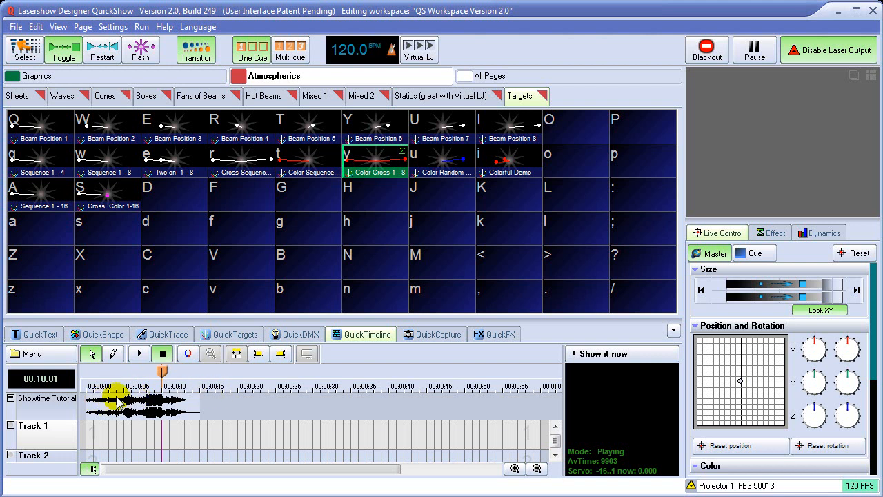
# Magnify the start of the soundtrack on the timeline and position the playhead at about 4.7 seconds.
pyautogui.click(514, 469)
pyautogui.click(515, 469)
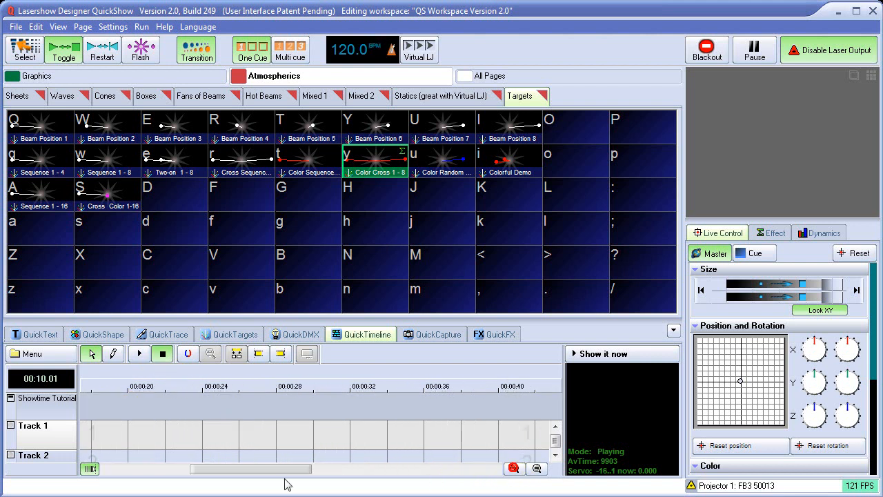
pyautogui.moveTo(274, 468); pyautogui.dragTo(168, 478)
pyautogui.moveTo(271, 371); pyautogui.dragTo(173, 379)
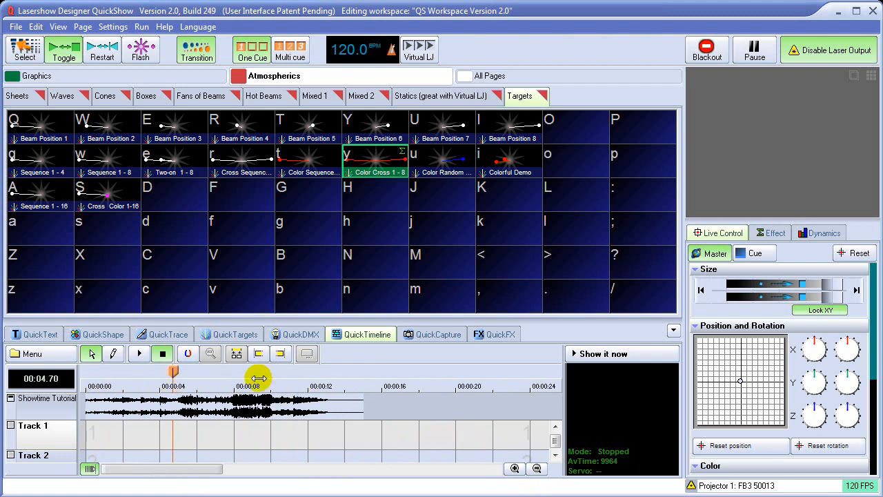
# Preview the Flamingo cue from the Graphics Animals page and stop its output.
pyautogui.click(19, 96)
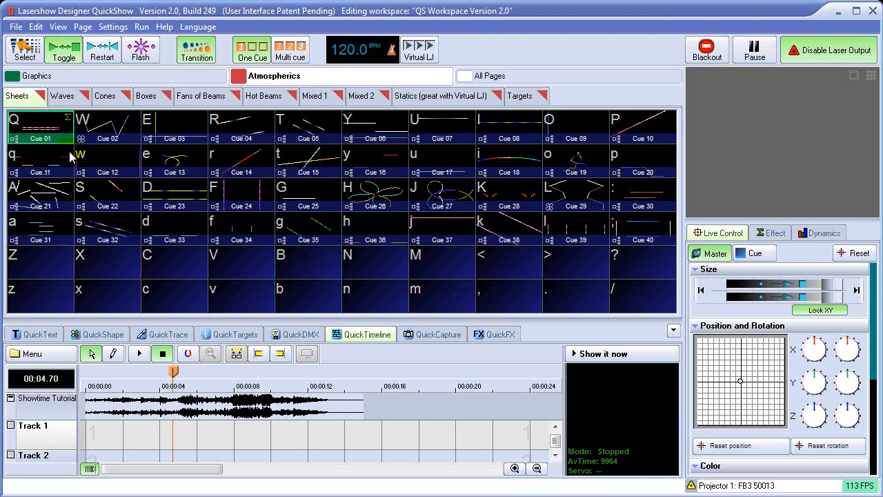
pyautogui.click(38, 75)
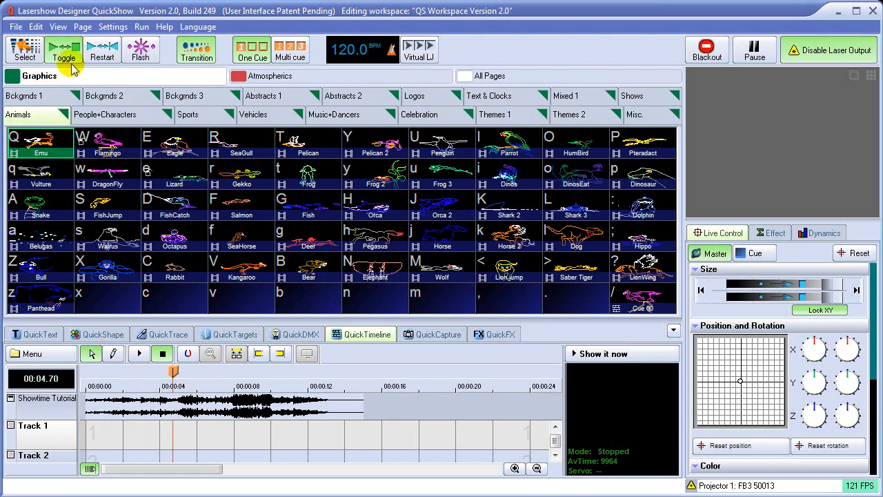
pyautogui.click(109, 147)
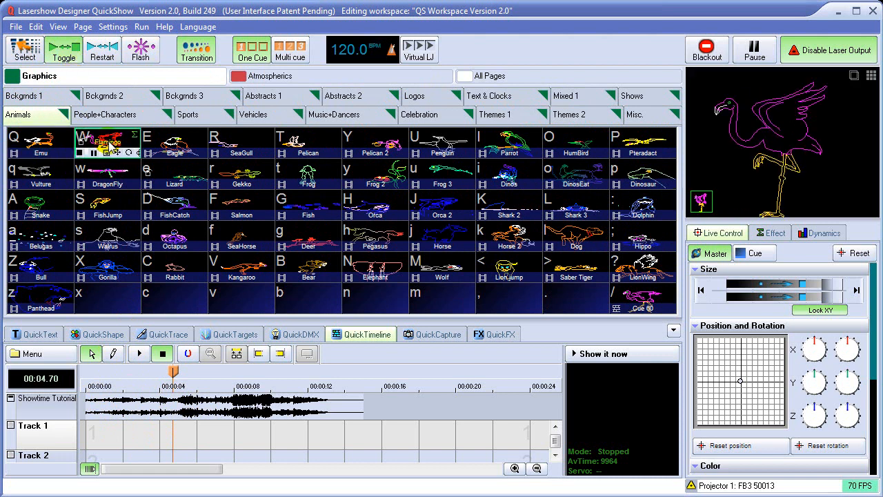
pyautogui.click(109, 147)
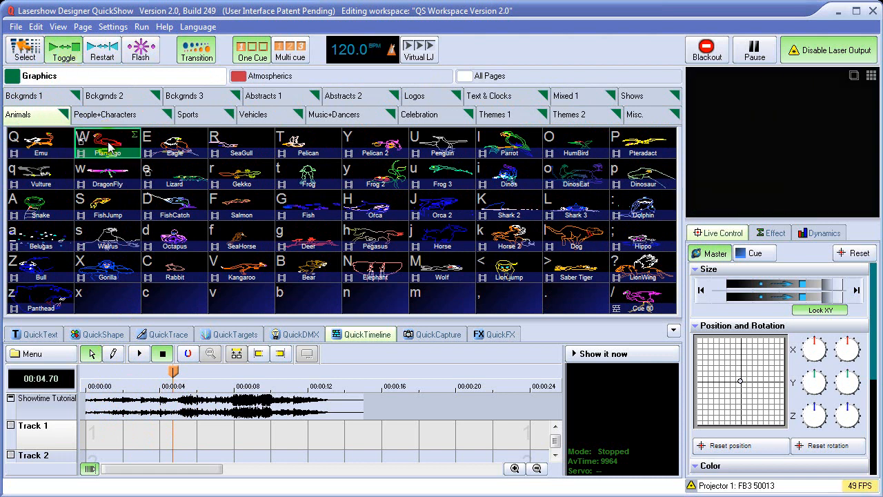
# Switch the cue mode to Select and place the Flamingo cue on Track 1 from the start to 6 seconds.
pyautogui.click(23, 48)
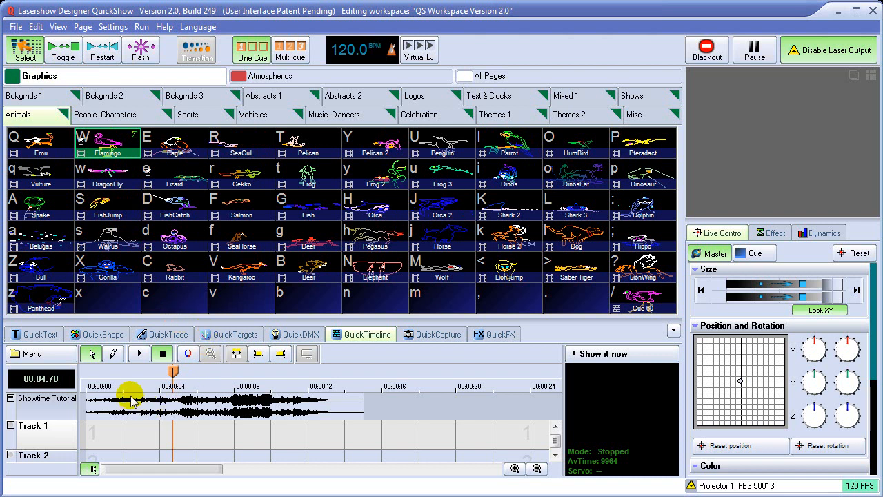
pyautogui.moveTo(172, 372); pyautogui.dragTo(122, 371)
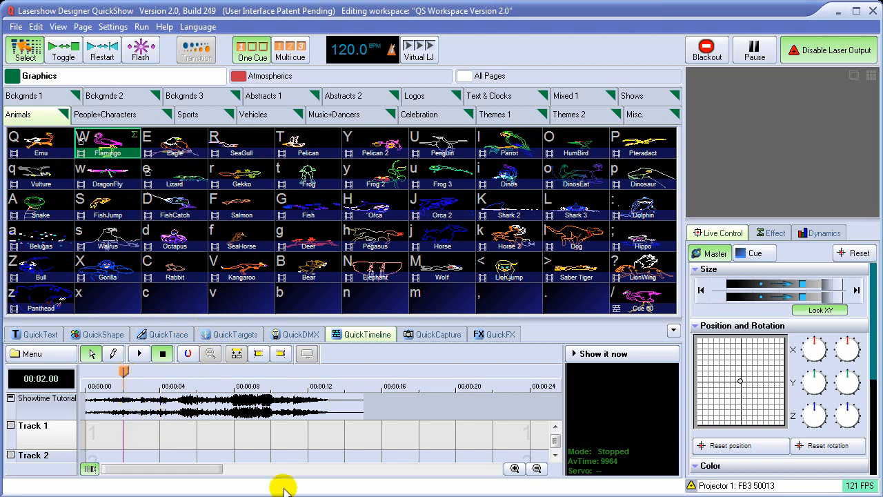
pyautogui.click(514, 470)
pyautogui.click(514, 469)
pyautogui.click(514, 469)
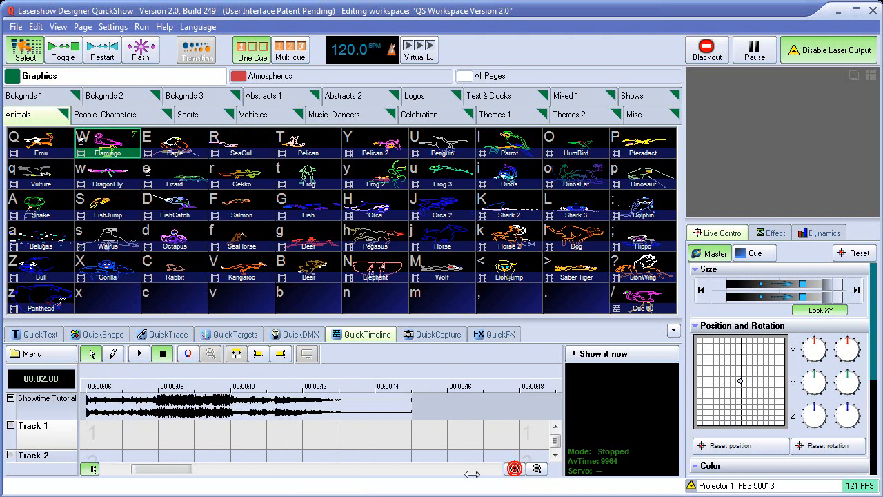
pyautogui.moveTo(184, 470); pyautogui.dragTo(151, 472)
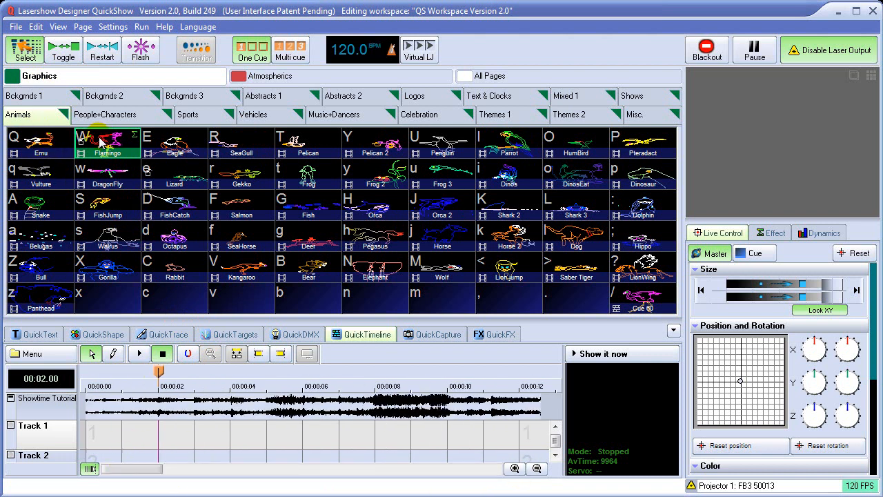
pyautogui.moveTo(94, 240)
pyautogui.mouseDown()
pyautogui.moveTo(92, 432)
pyautogui.moveTo(299, 432)
pyautogui.mouseUp()
pyautogui.moveTo(159, 371)
pyautogui.mouseDown()
pyautogui.moveTo(74, 376)
pyautogui.moveTo(272, 384)
pyautogui.moveTo(288, 392)
pyautogui.mouseUp()
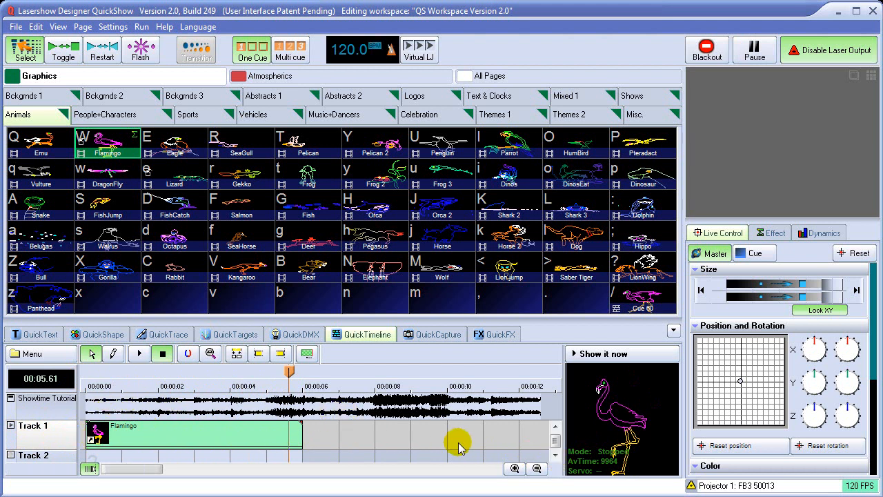
# Look through the available tracks and enlarge the timeline area to show Tracks 1 to 3.
pyautogui.click(556, 456)
pyautogui.click(555, 456)
pyautogui.click(556, 455)
pyautogui.click(555, 456)
pyautogui.click(555, 455)
pyautogui.click(555, 427)
pyautogui.click(556, 426)
pyautogui.click(556, 427)
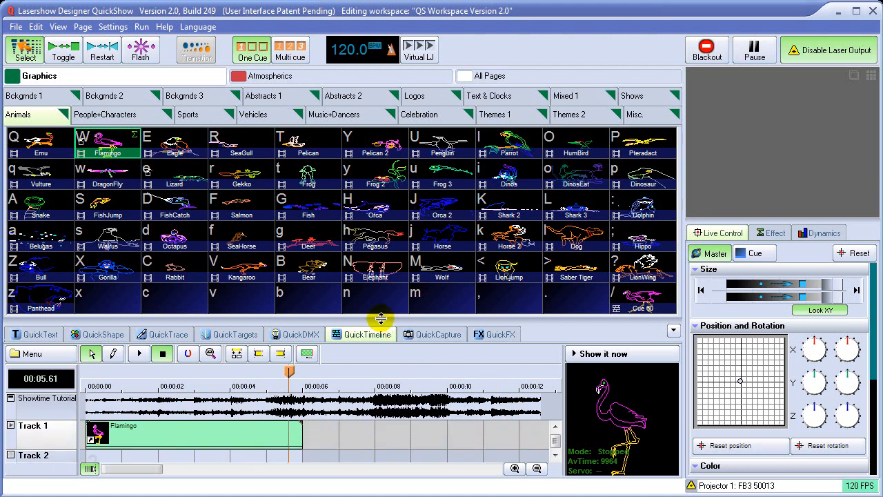
pyautogui.moveTo(381, 319); pyautogui.dragTo(381, 270)
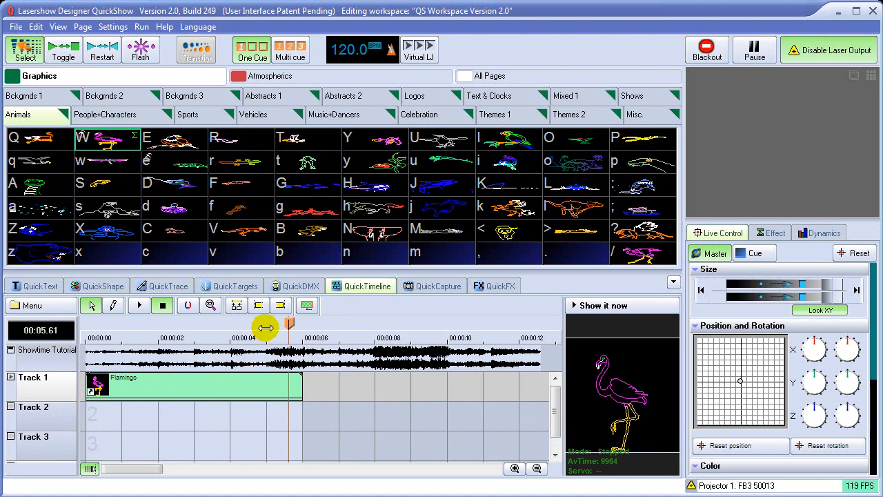
# Place the Frog cue on Track 2 from about 5 to 9 seconds, and play the show from near the start.
pyautogui.moveTo(287, 321)
pyautogui.mouseDown()
pyautogui.moveTo(138, 323)
pyautogui.moveTo(297, 323)
pyautogui.moveTo(121, 326)
pyautogui.moveTo(303, 324)
pyautogui.mouseUp()
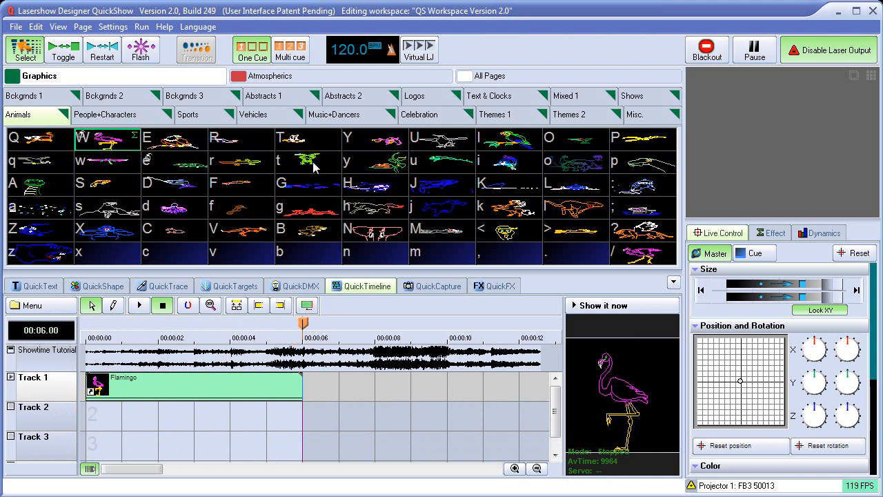
pyautogui.moveTo(313, 165); pyautogui.dragTo(403, 419)
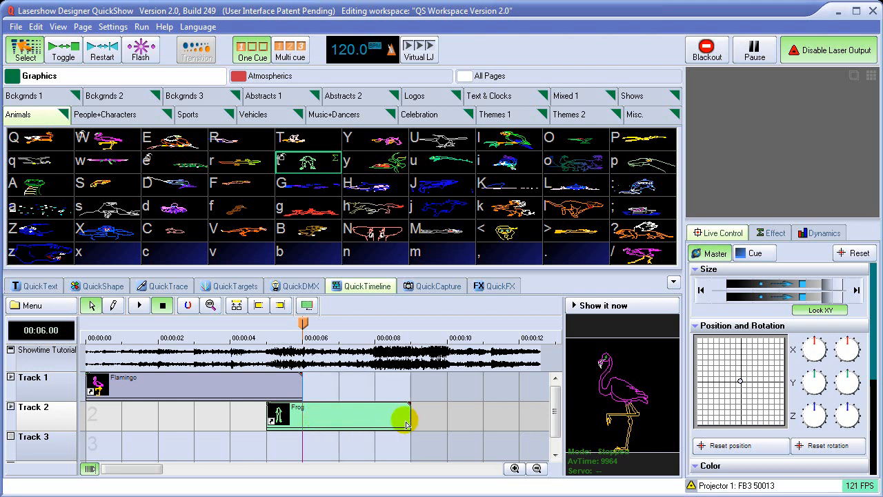
pyautogui.moveTo(303, 323); pyautogui.dragTo(102, 334)
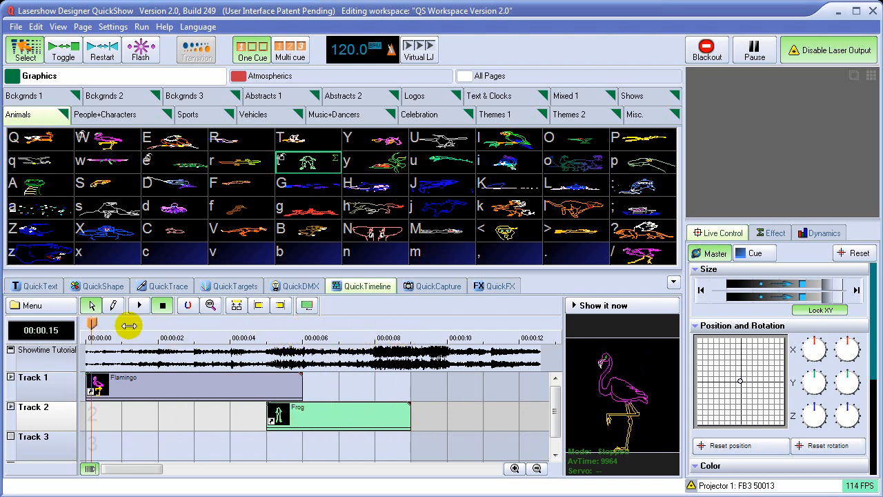
pyautogui.click(139, 306)
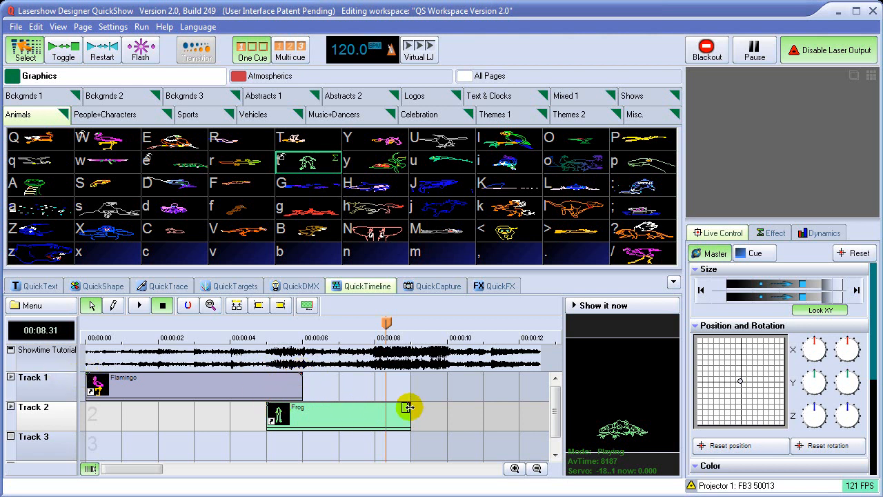
# Crossfade the end of the Flamingo event into the start of the Frog event over about 1 second, and play back the result.
pyautogui.click(295, 378)
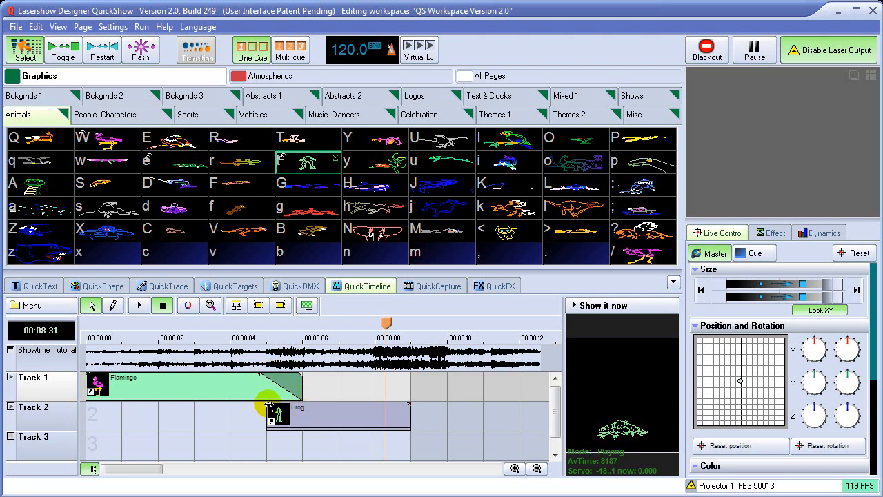
pyautogui.click(269, 404)
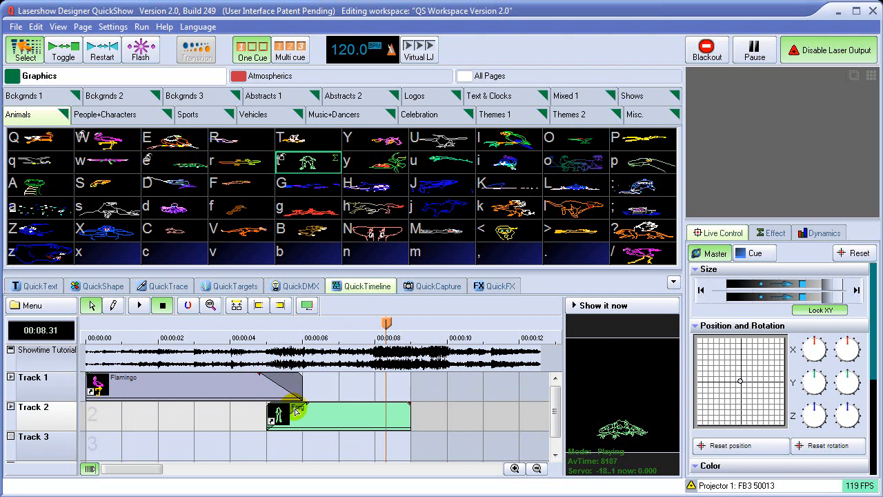
pyautogui.moveTo(236, 336); pyautogui.dragTo(139, 322)
pyautogui.click(140, 306)
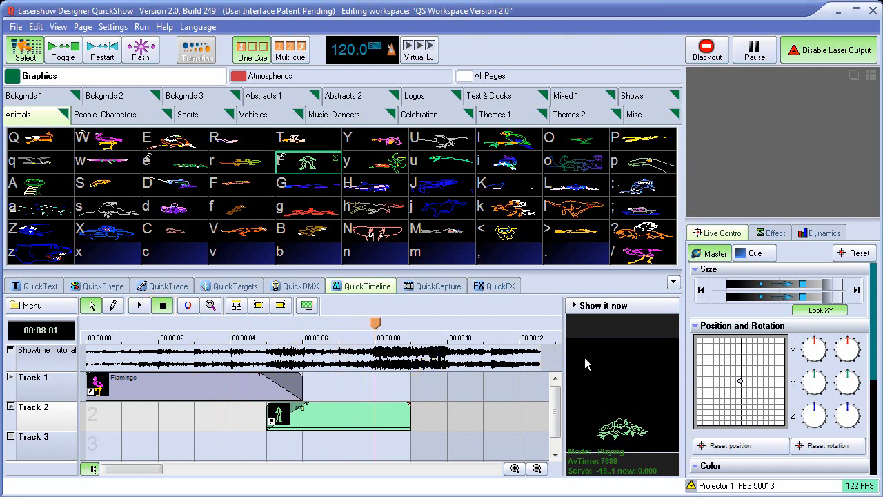
# Send the timeline to the live output, scrub to about 6.5 seconds, and stop the output.
pyautogui.click(626, 311)
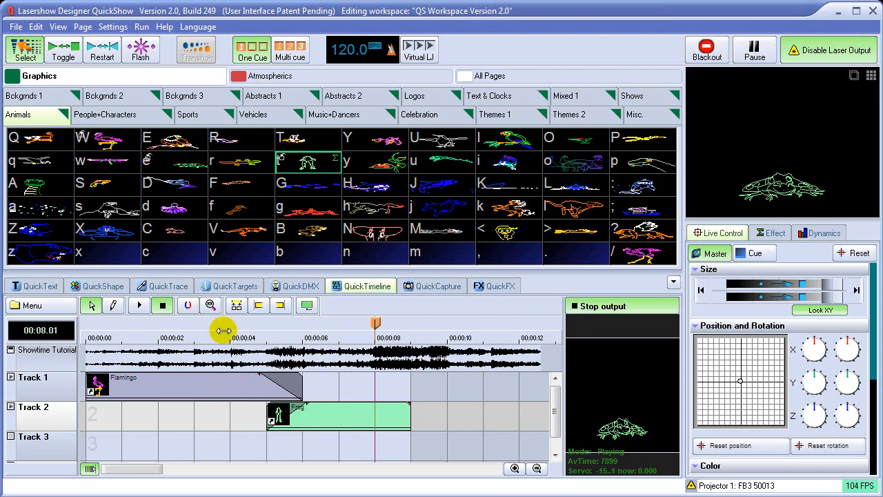
pyautogui.moveTo(367, 323); pyautogui.dragTo(320, 325)
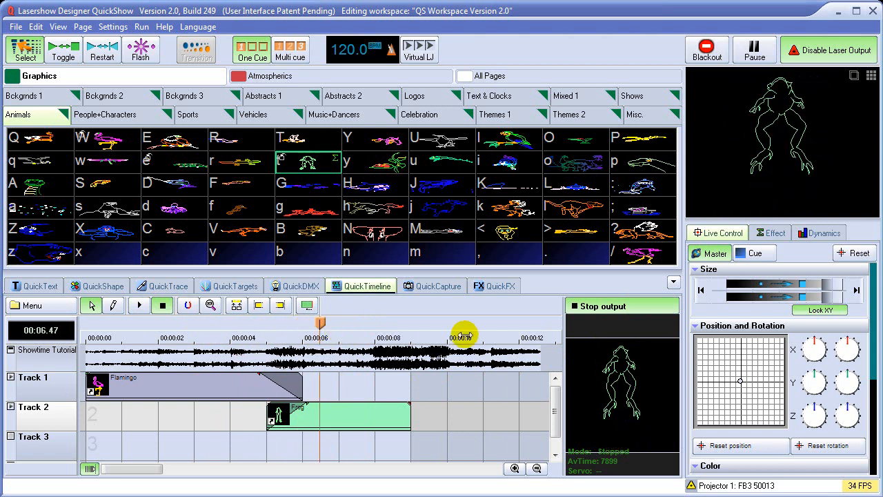
pyautogui.click(602, 310)
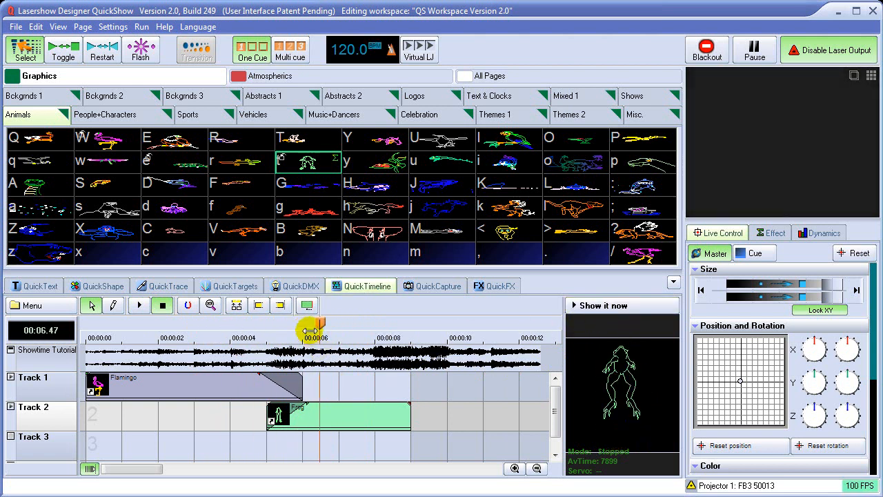
pyautogui.moveTo(321, 326); pyautogui.dragTo(249, 334)
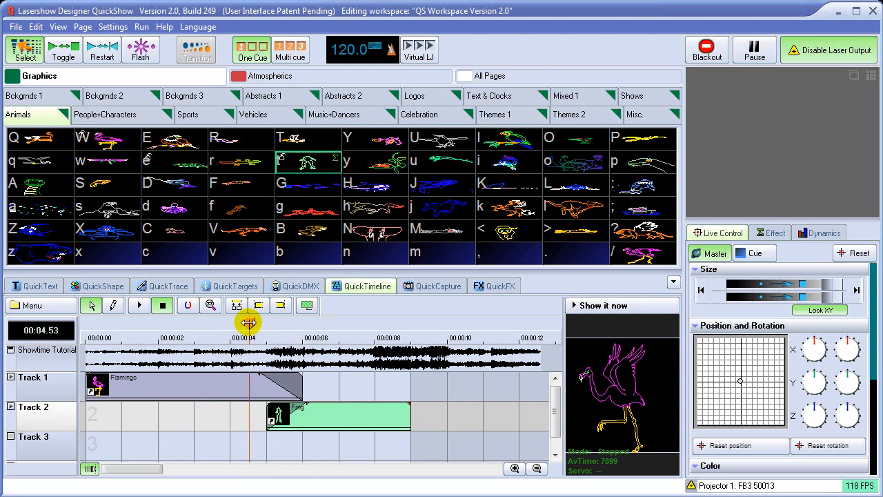
# Preview the original Flamingo cue's animation, and play the timeline version from near the start to about 3.3 seconds for comparison.
pyautogui.click(117, 143)
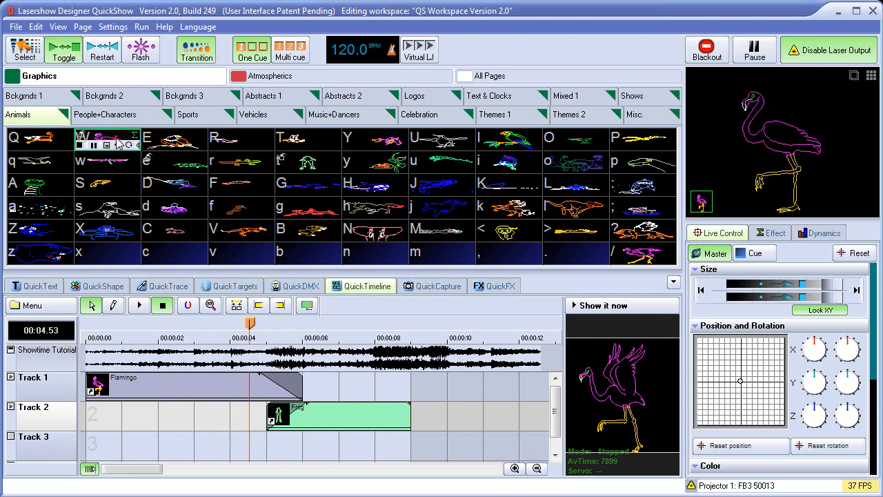
pyautogui.click(117, 142)
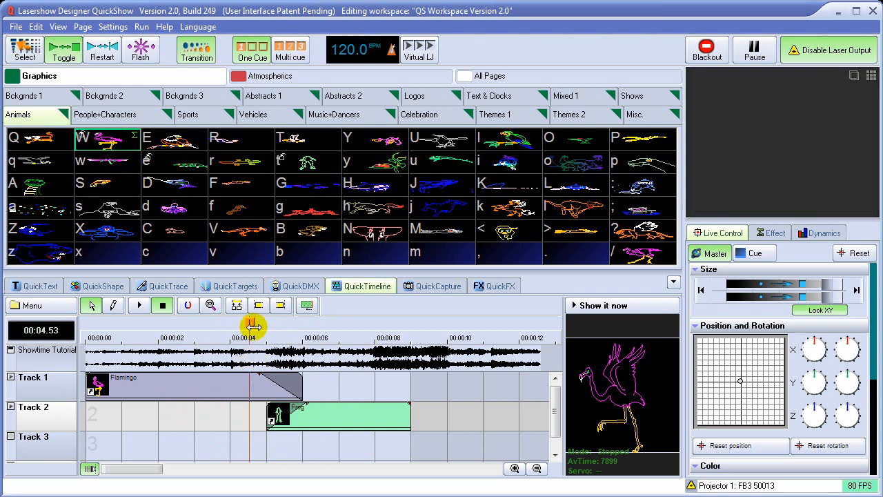
pyautogui.moveTo(252, 326); pyautogui.dragTo(91, 326)
pyautogui.click(139, 305)
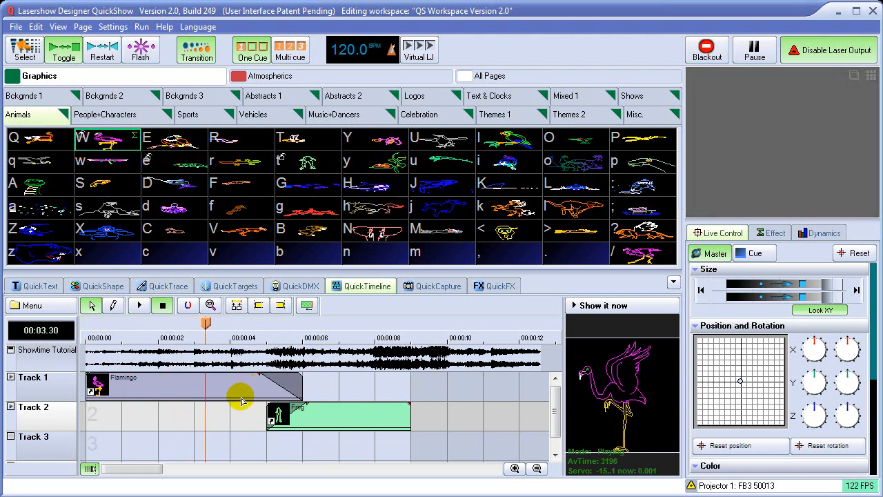
# Set the Flamingo event on Track 1 to time based animation with 3 total seconds.
pyautogui.click(159, 392)
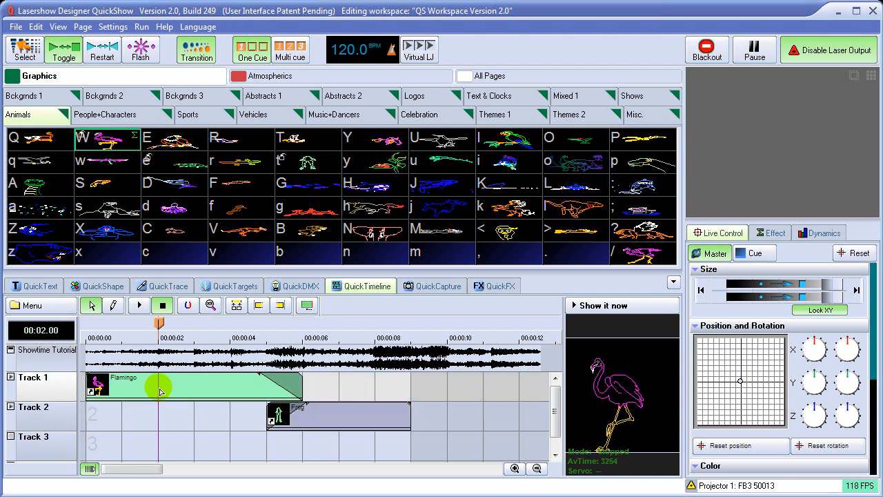
pyautogui.rightClick(176, 382)
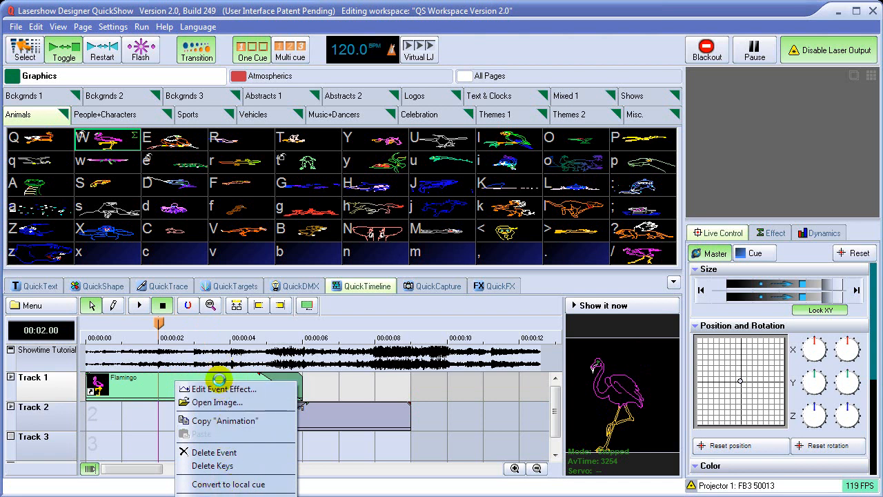
pyautogui.click(224, 389)
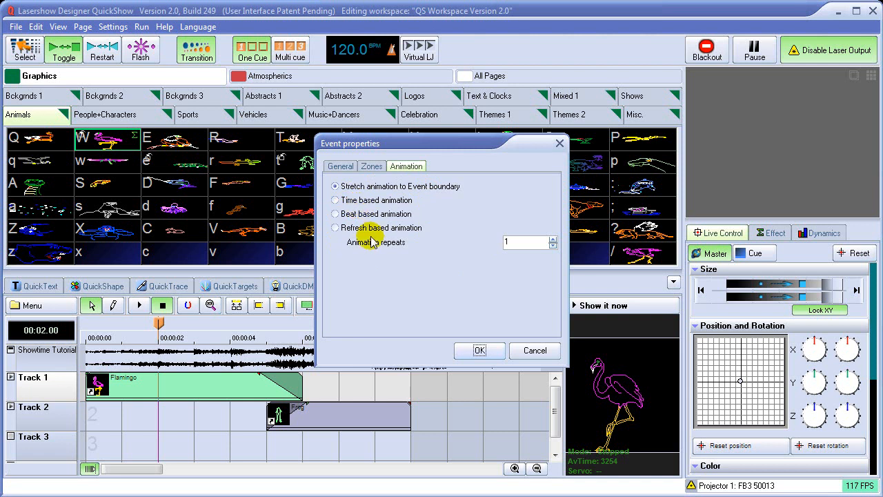
pyautogui.click(368, 201)
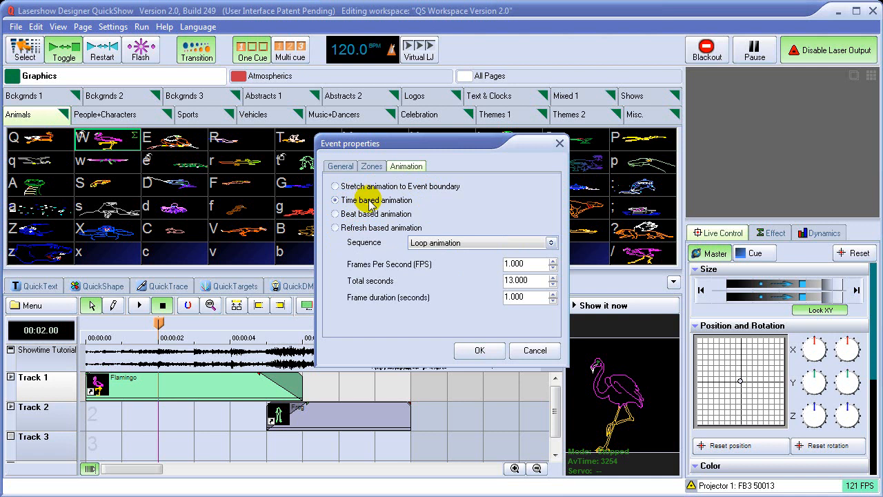
pyautogui.doubleClick(519, 280)
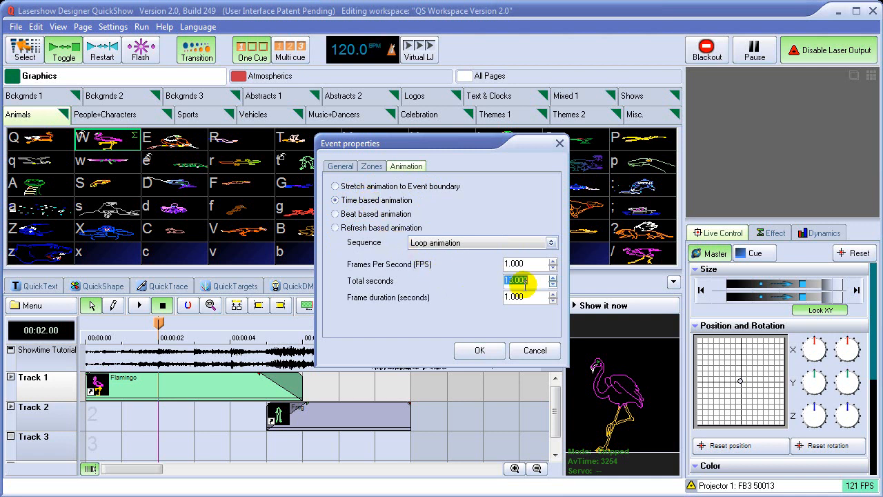
pyautogui.write('3')
pyautogui.press('Return')
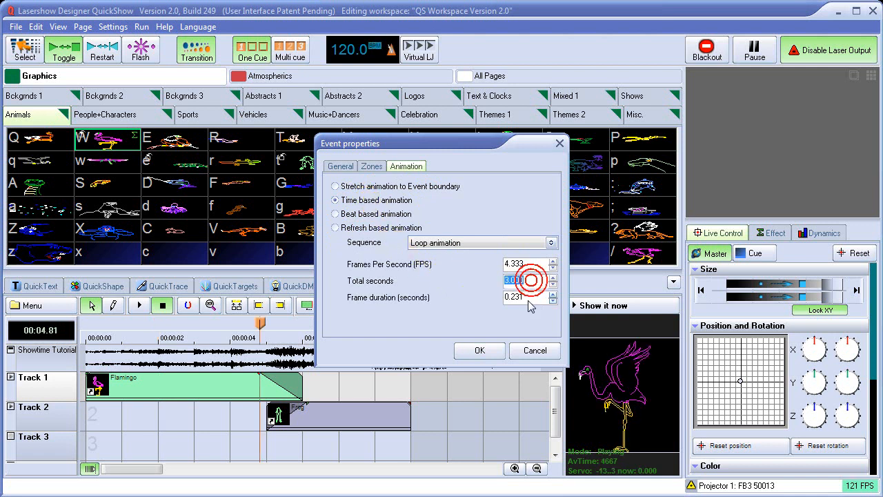
# Set the Flamingo event's total animation time to 1 second and play the show from near the start.
pyautogui.write('1')
pyautogui.press('Return')
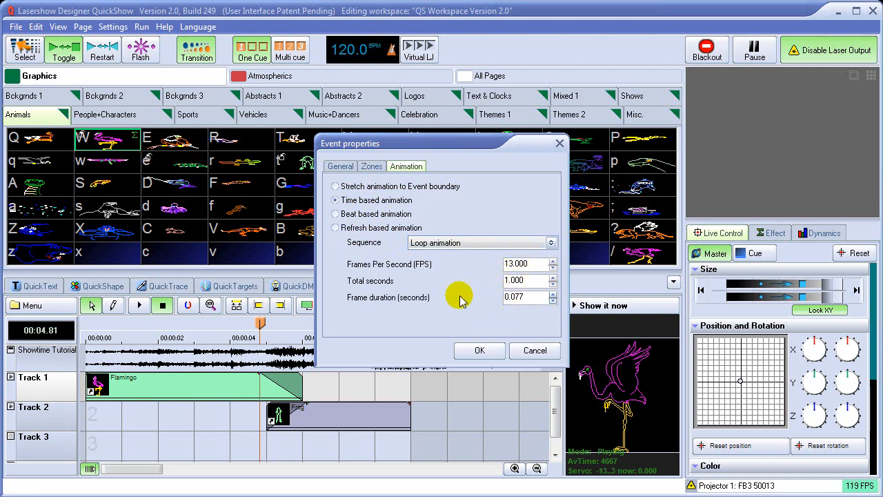
pyautogui.click(479, 351)
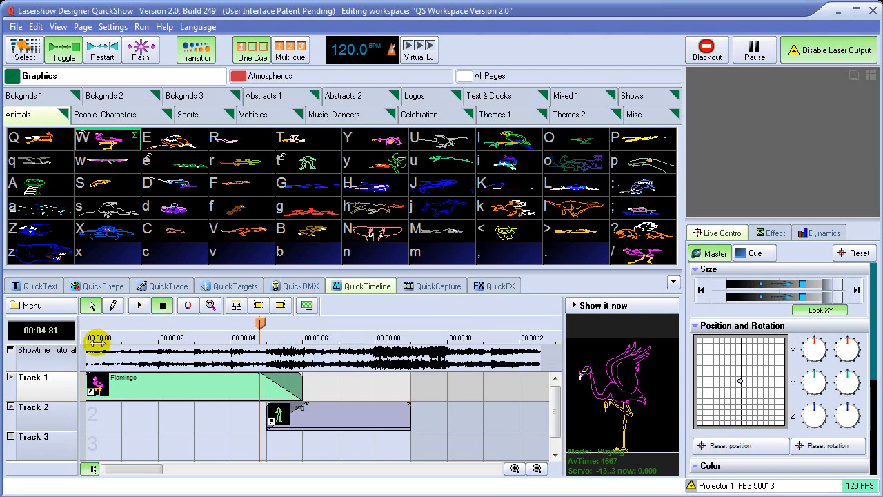
pyautogui.click(91, 336)
pyautogui.click(140, 306)
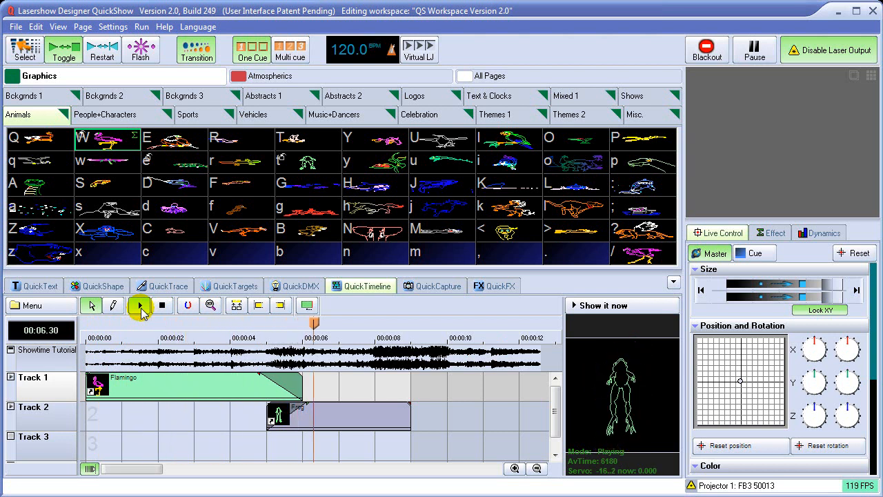
# Examine the Flamingo event's animation properties on Track 1 and compare them with the original Flamingo cue's image animation settings.
pyautogui.rightClick(170, 384)
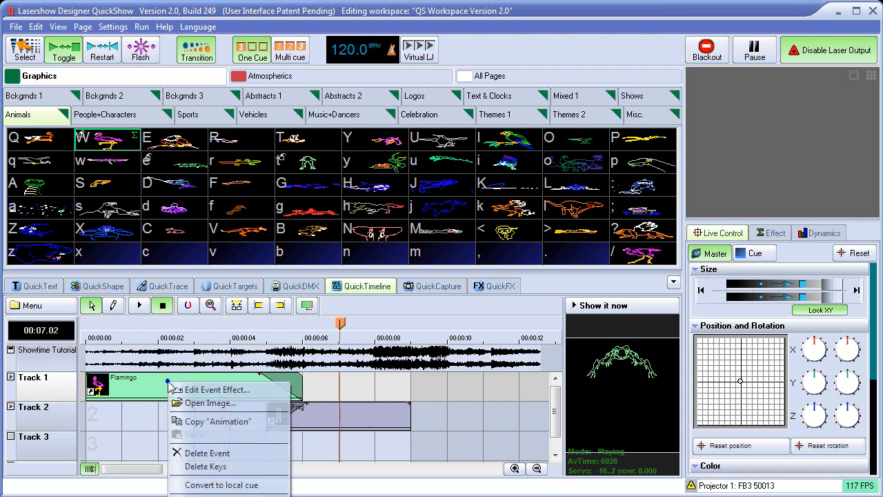
pyautogui.click(207, 389)
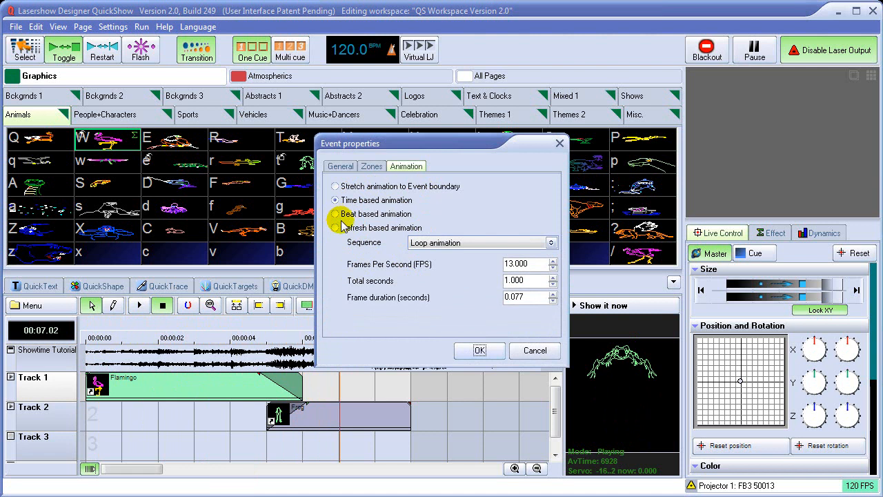
pyautogui.click(535, 350)
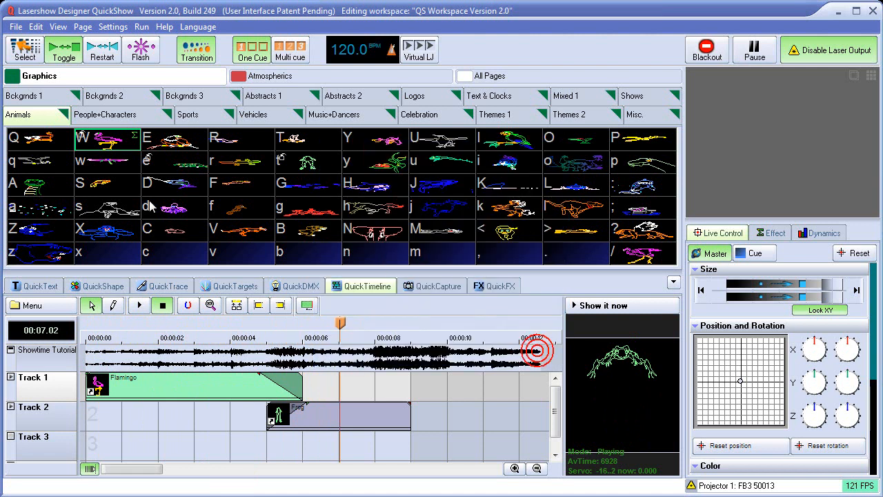
pyautogui.rightClick(108, 141)
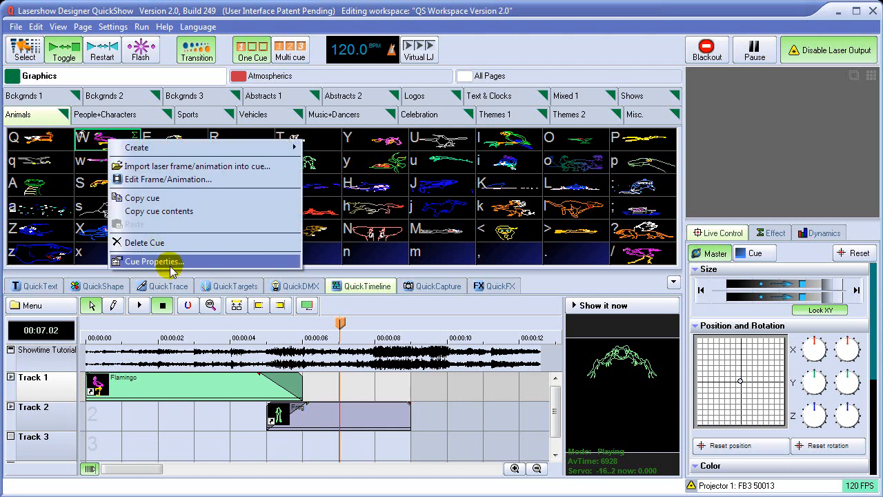
pyautogui.click(172, 264)
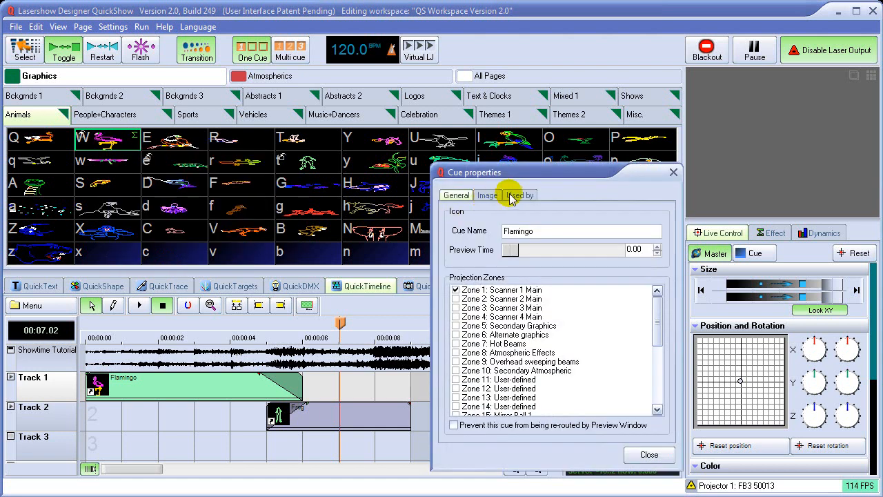
pyautogui.click(488, 196)
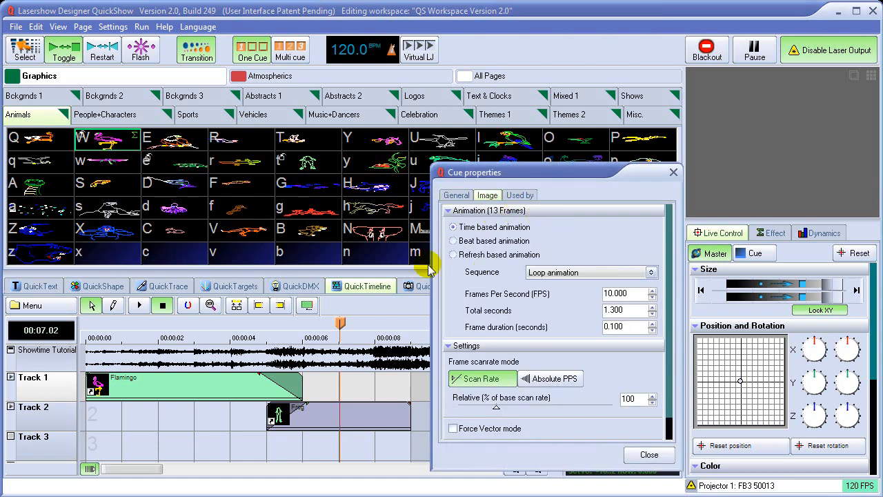
pyautogui.click(649, 454)
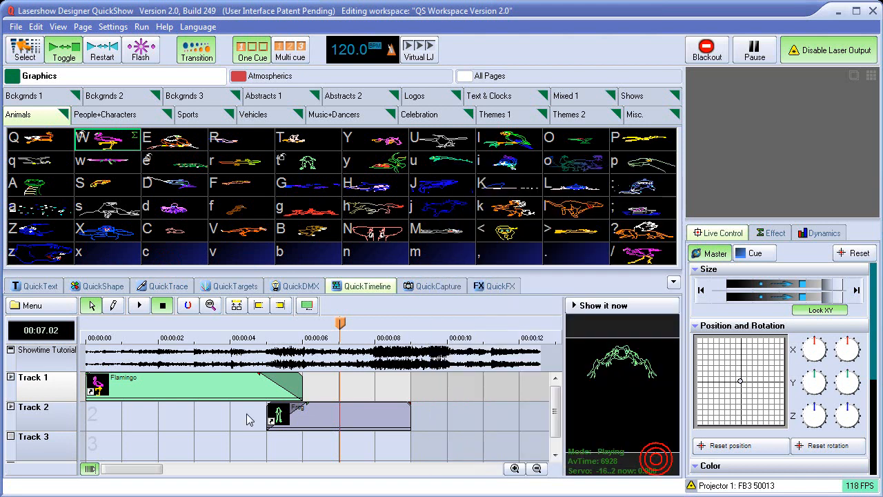
# Examine the projection zone assignment in the Flamingo event's properties without changing it.
pyautogui.rightClick(157, 389)
pyautogui.click(172, 389)
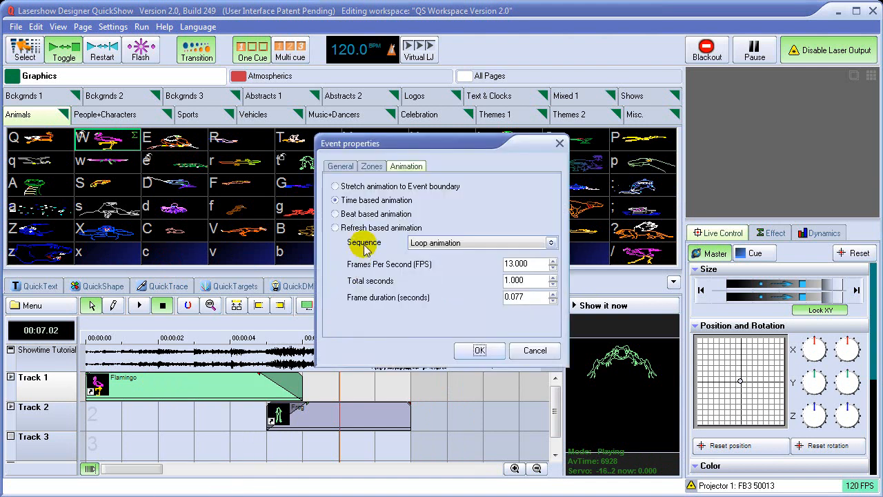
pyautogui.click(371, 167)
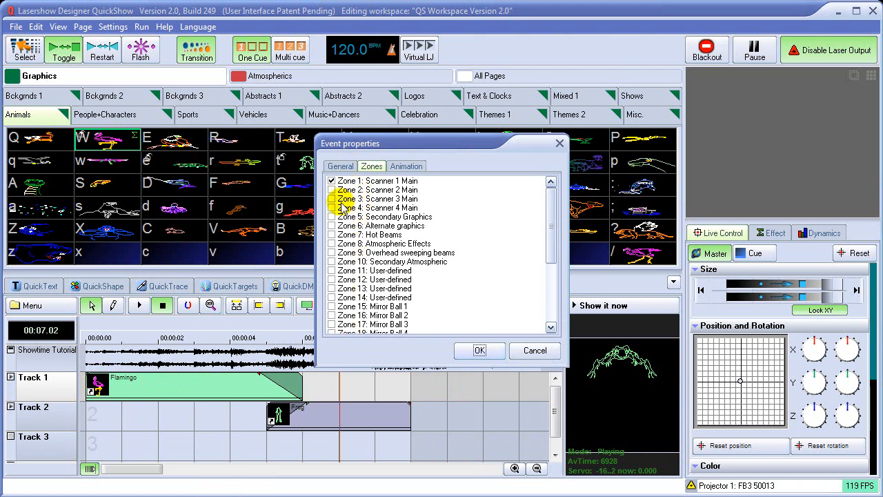
pyautogui.click(523, 351)
pyautogui.rightClick(172, 382)
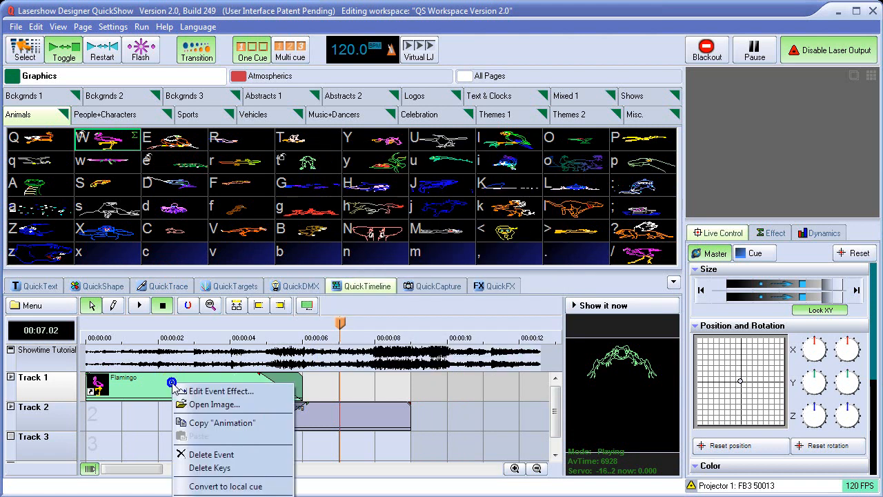
pyautogui.click(146, 389)
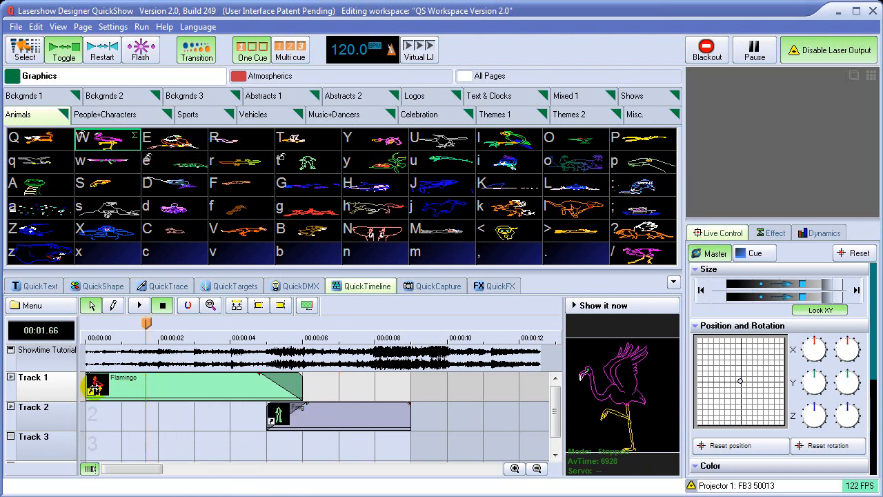
# Route Track 1's output to Zone 5: Secondary Graphics in the track properties.
pyautogui.rightClick(56, 389)
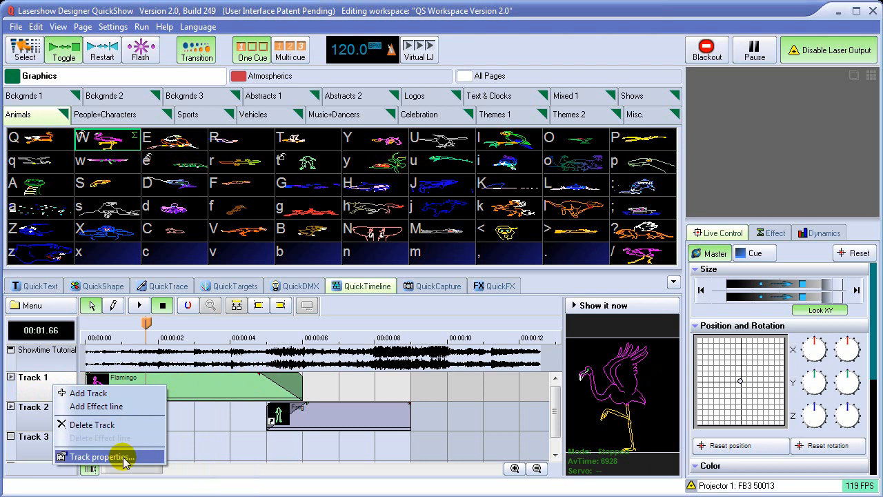
pyautogui.click(116, 459)
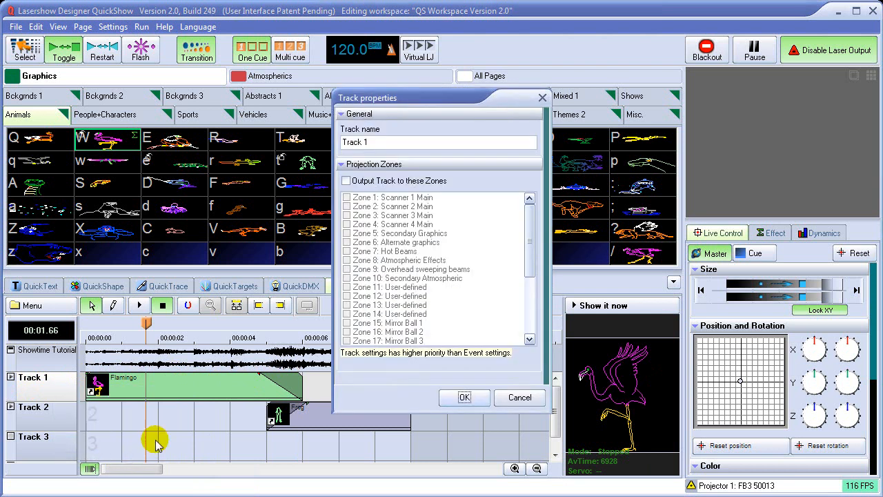
pyautogui.click(347, 180)
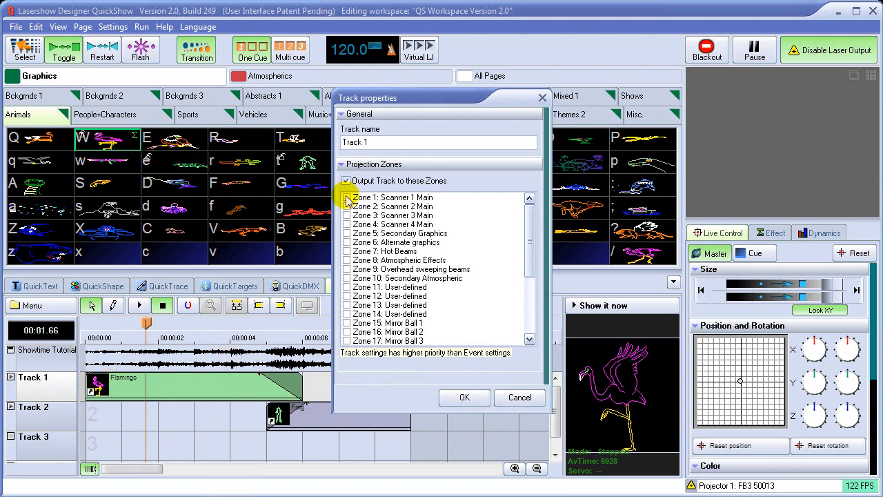
pyautogui.click(347, 234)
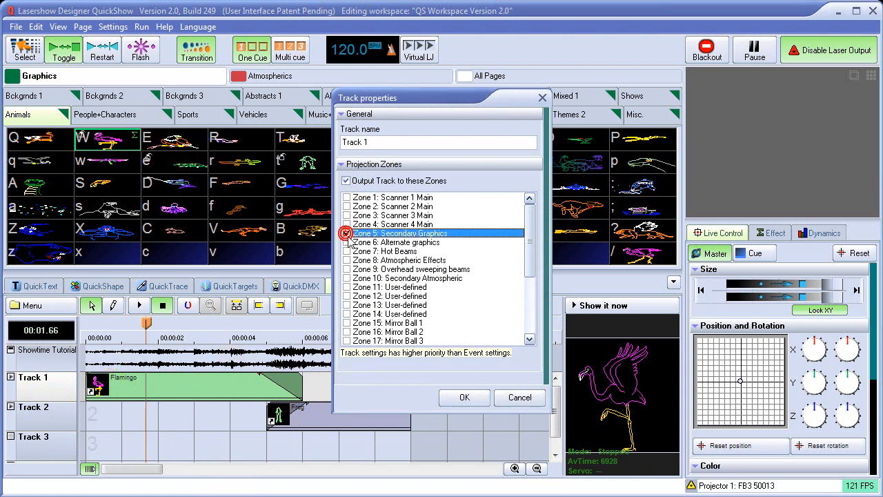
pyautogui.click(462, 396)
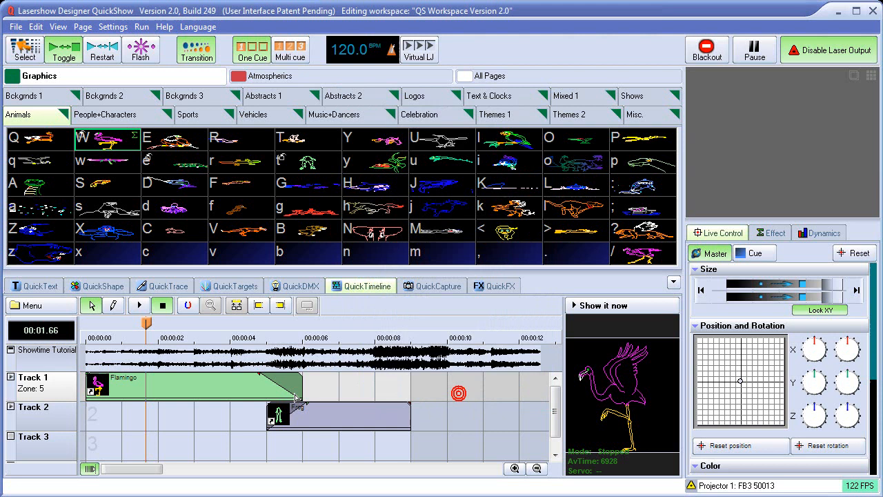
# Add Zone 6: Alternate graphics to Track 1's output zones.
pyautogui.rightClick(48, 391)
pyautogui.click(93, 459)
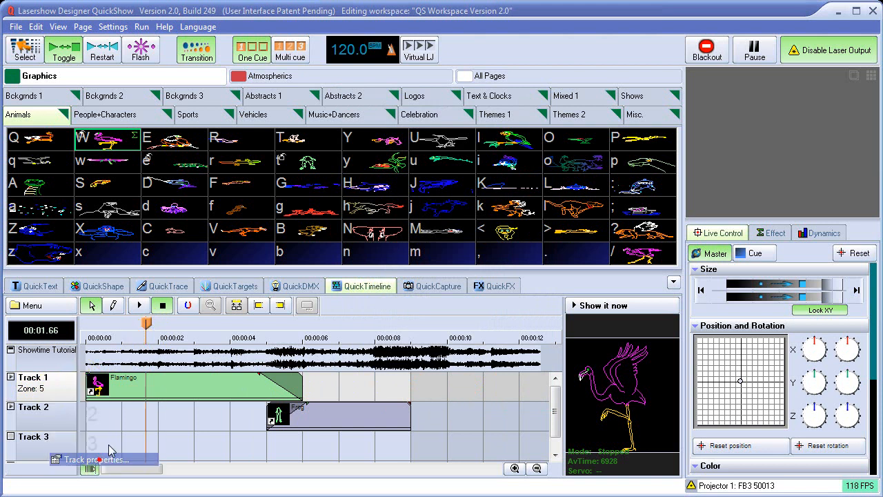
pyautogui.click(347, 242)
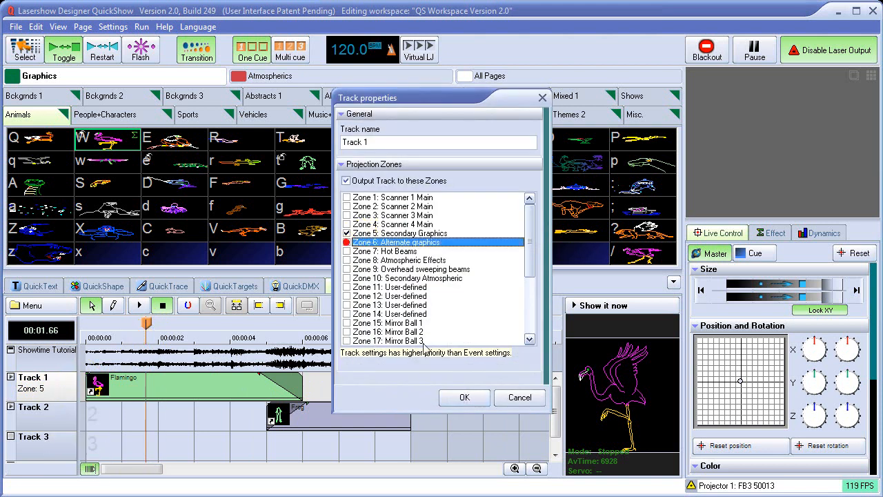
pyautogui.click(464, 397)
# Remove Zone 6: Alternate graphics from Track 1's output zones, keeping Zone 5 selected.
pyautogui.rightClick(37, 381)
pyautogui.click(88, 453)
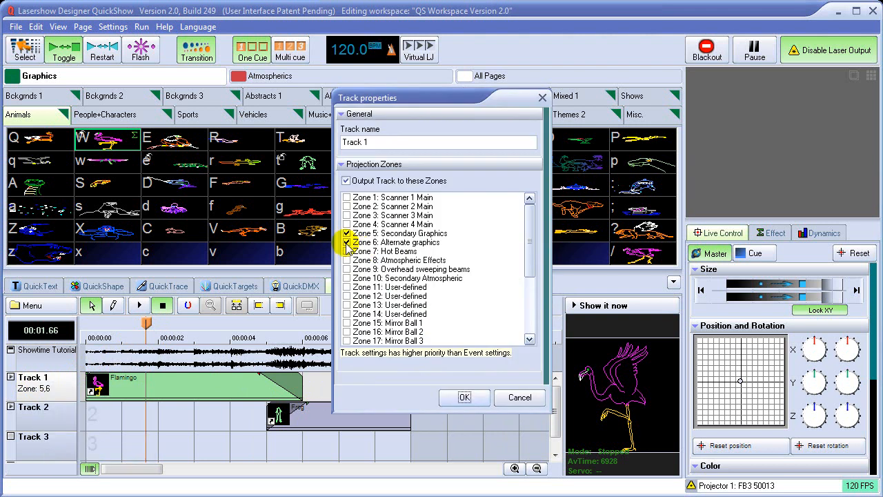
pyautogui.click(347, 244)
pyautogui.click(465, 397)
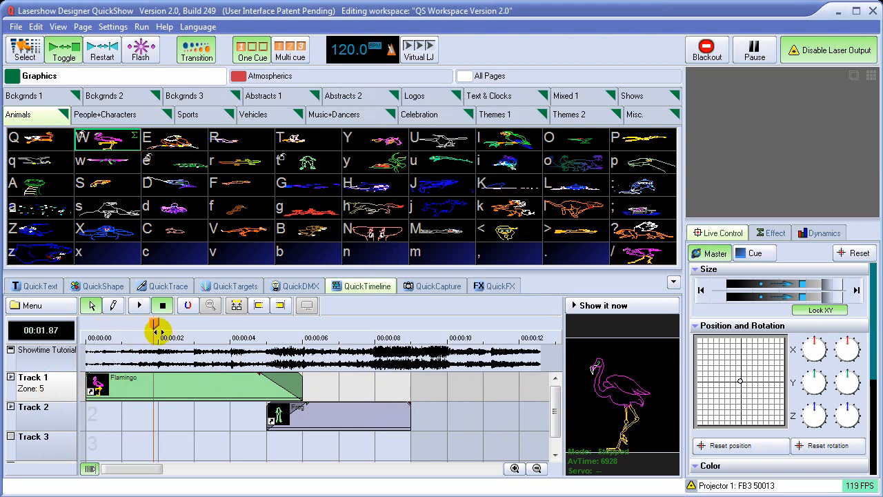
# Scrub Track 1's Flamingo event, check Track 2's projection zone properties, and scrub to 7 seconds.
pyautogui.moveTo(145, 325); pyautogui.dragTo(185, 330)
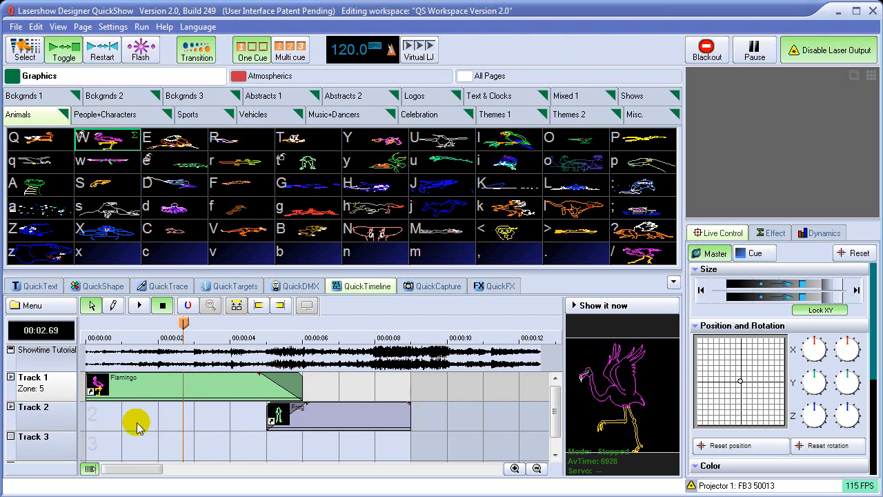
pyautogui.rightClick(42, 417)
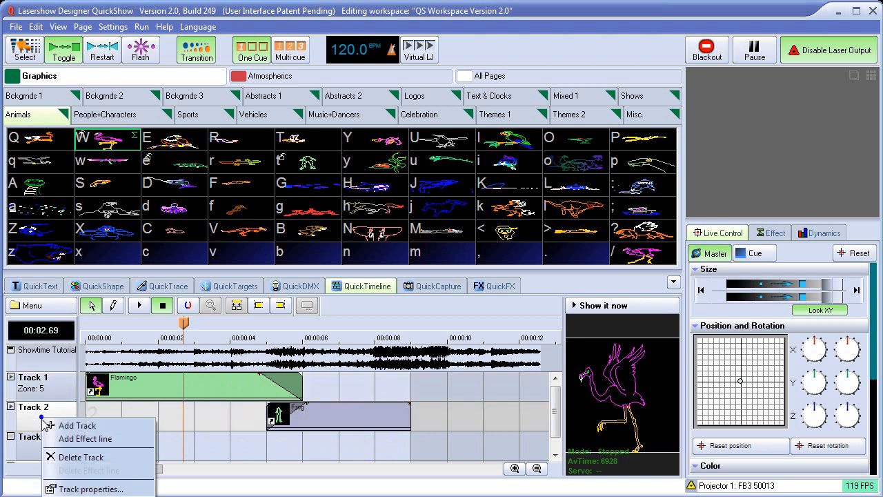
pyautogui.click(83, 487)
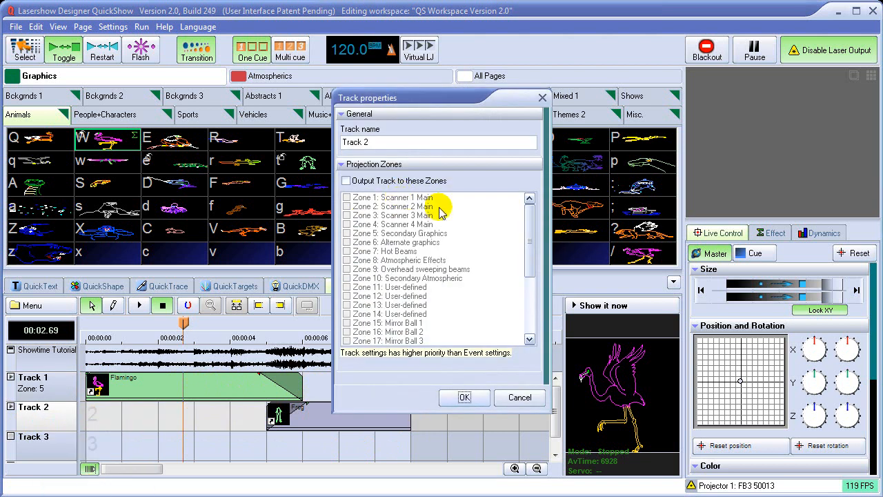
pyautogui.click(520, 398)
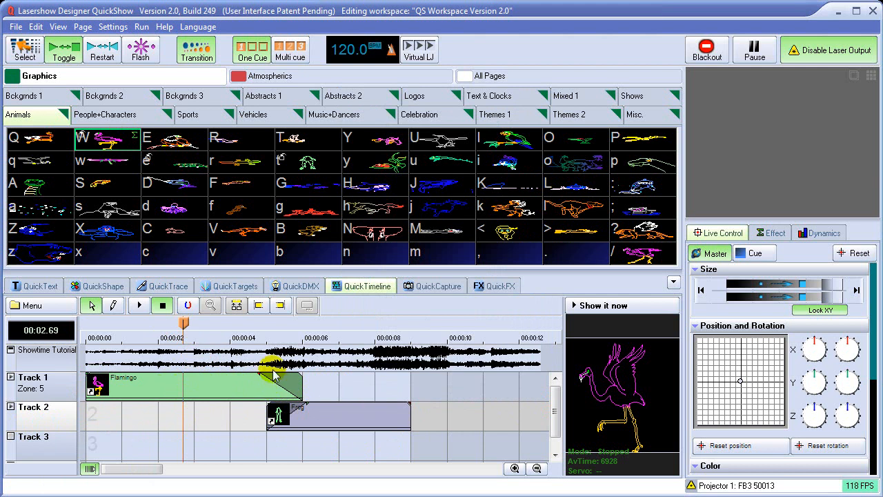
pyautogui.moveTo(185, 323); pyautogui.dragTo(338, 324)
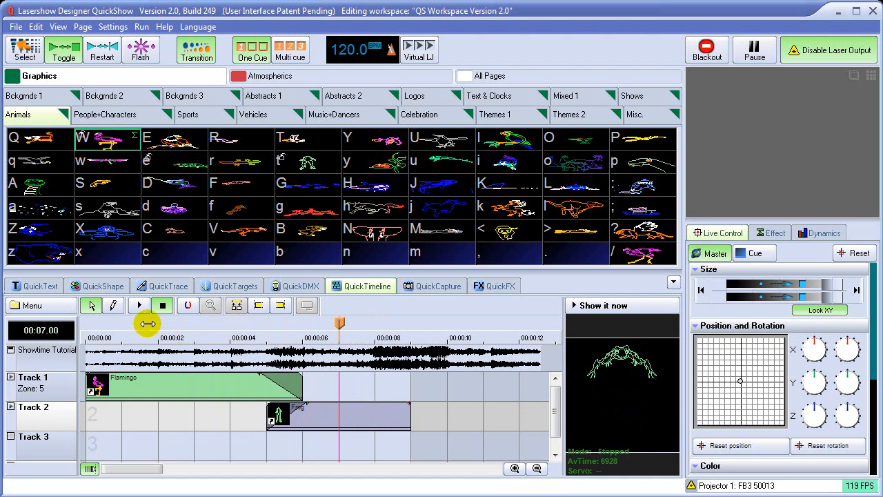
# Use the Select Event tool to try moving and resizing the Flamingo event on Track 1.
pyautogui.click(92, 306)
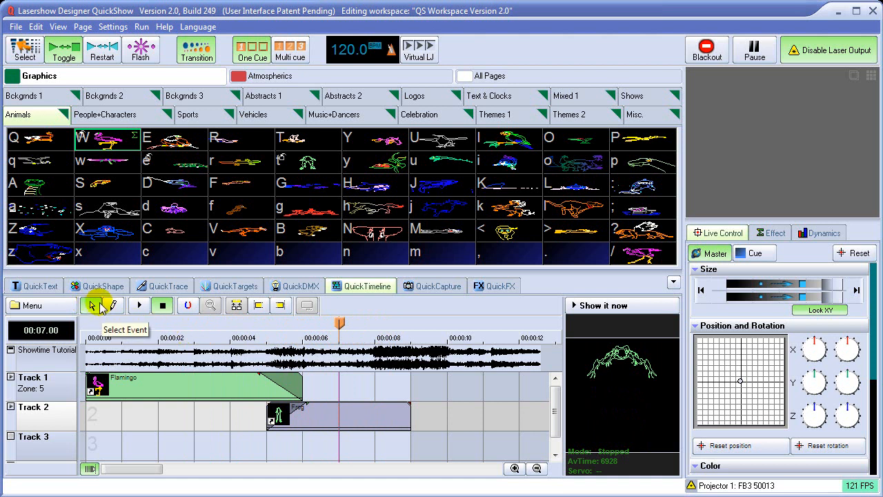
pyautogui.click(158, 387)
pyautogui.moveTo(175, 387); pyautogui.dragTo(149, 390)
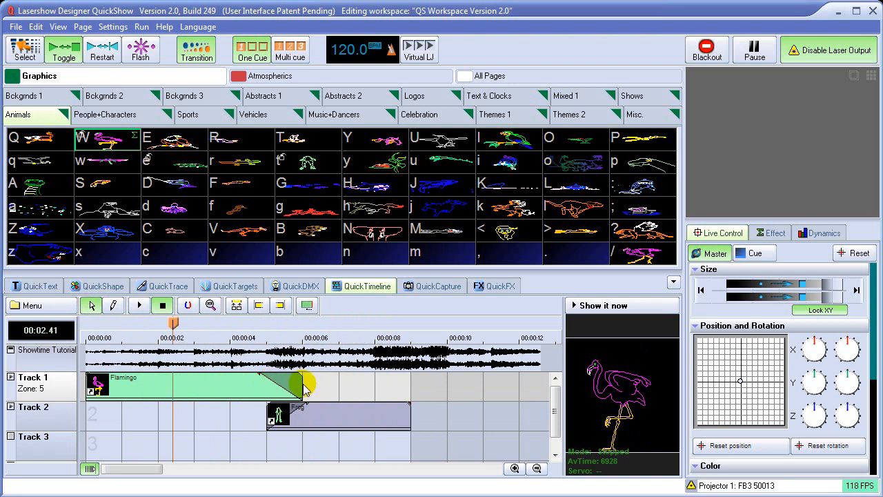
pyautogui.moveTo(301, 384)
pyautogui.mouseDown()
pyautogui.moveTo(207, 384)
pyautogui.moveTo(302, 392)
pyautogui.mouseUp()
# Disable the timeline magnet and test it by shortening the Flamingo event and extending it back to about 6 seconds.
pyautogui.click(187, 306)
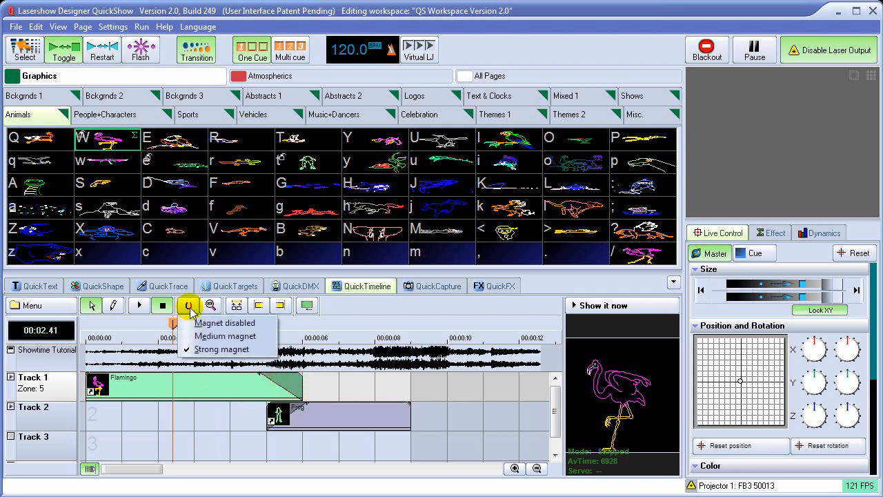
pyautogui.click(197, 322)
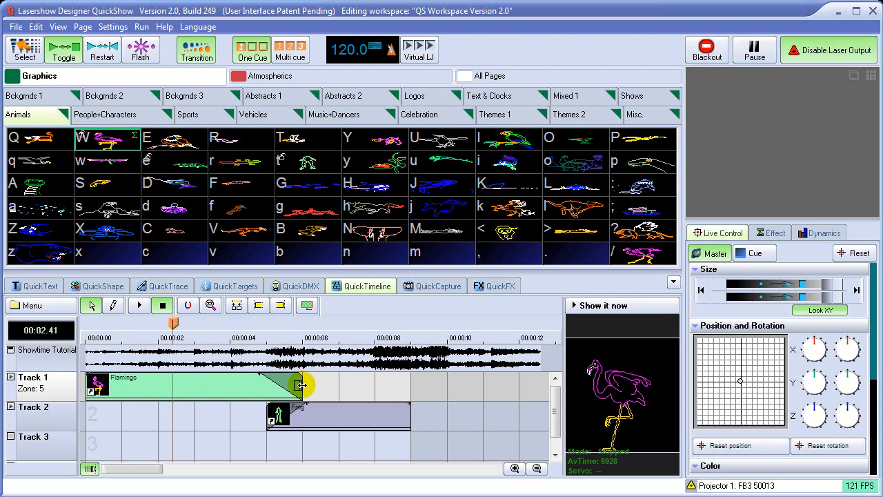
pyautogui.moveTo(295, 385); pyautogui.dragTo(271, 386)
pyautogui.moveTo(247, 387); pyautogui.dragTo(301, 388)
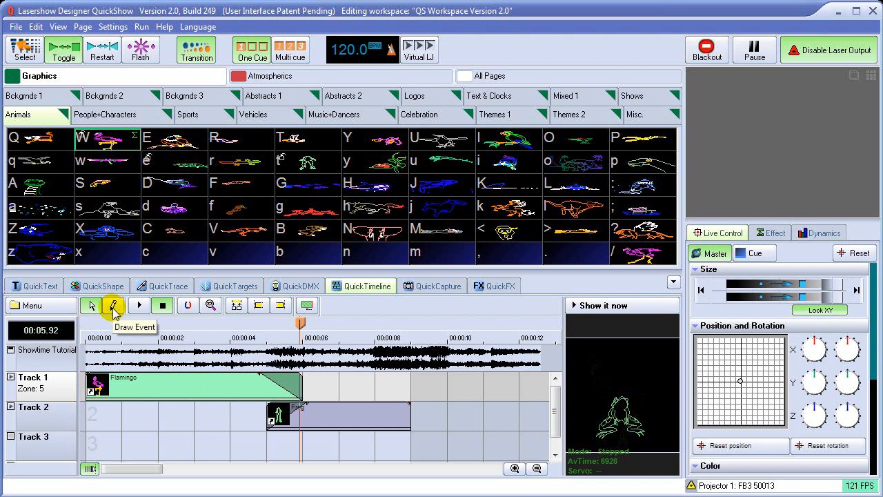
# Draw an event on Track 3 from about 7 to 11 seconds and load 40hrweek.lds from the Graphics shows folder into it.
pyautogui.click(113, 307)
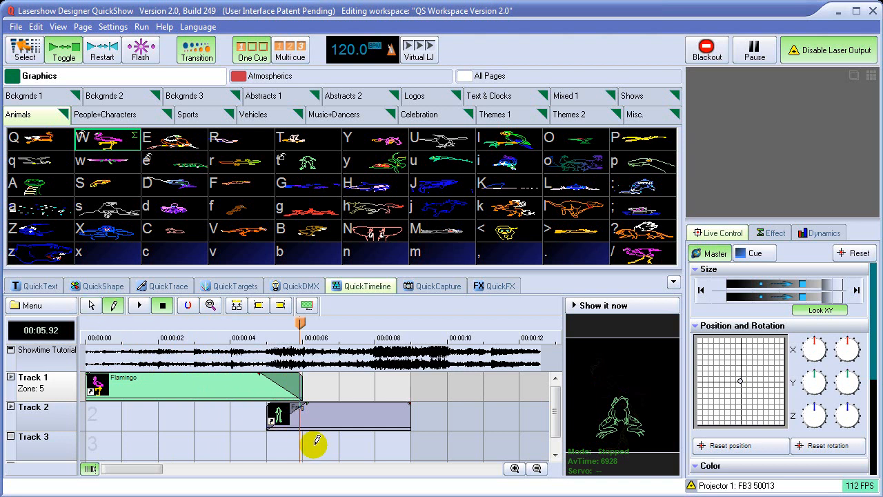
pyautogui.moveTo(339, 445); pyautogui.dragTo(481, 445)
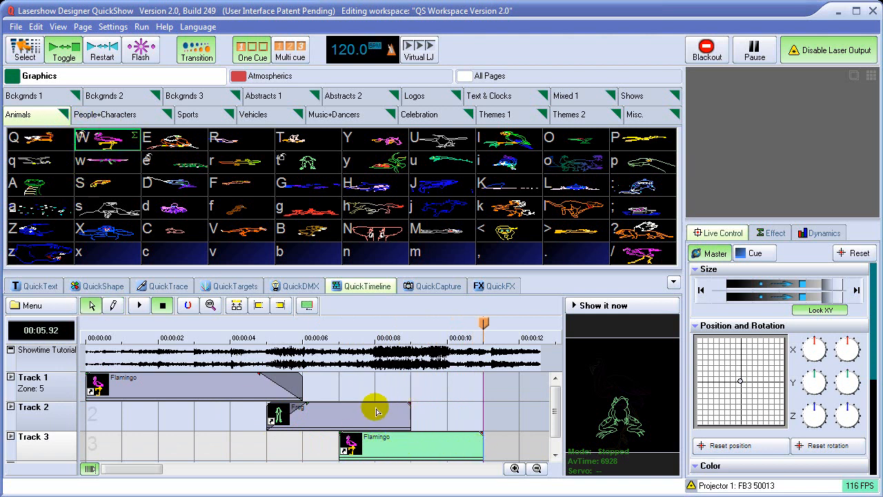
pyautogui.rightClick(381, 442)
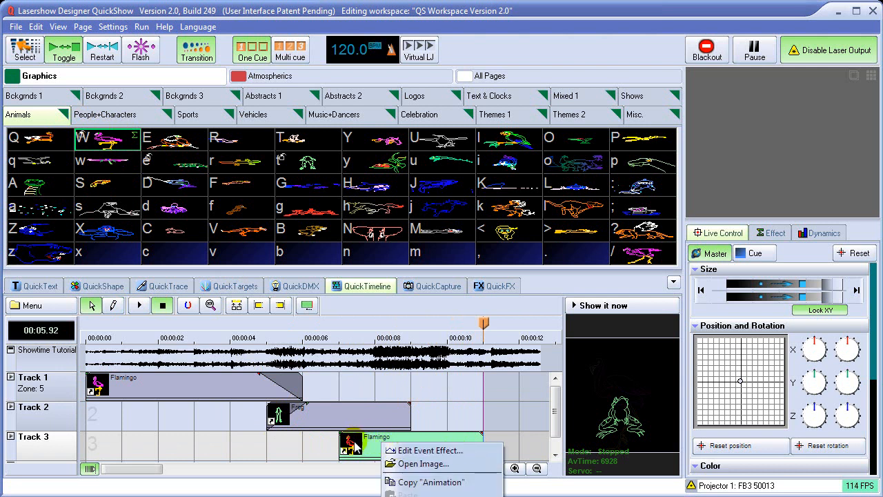
pyautogui.click(426, 467)
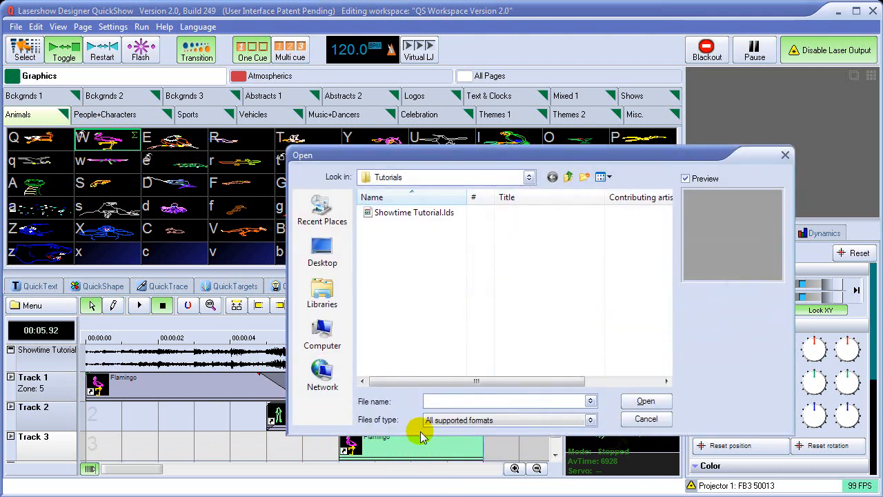
pyautogui.click(568, 177)
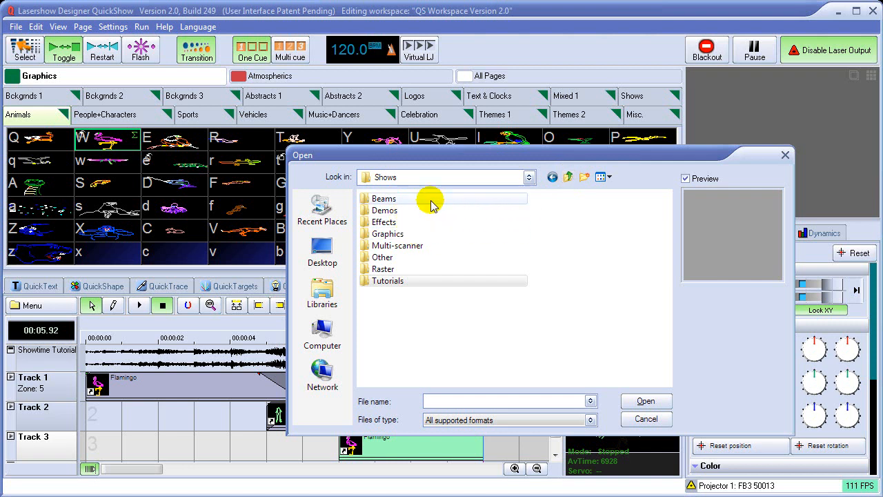
pyautogui.doubleClick(395, 234)
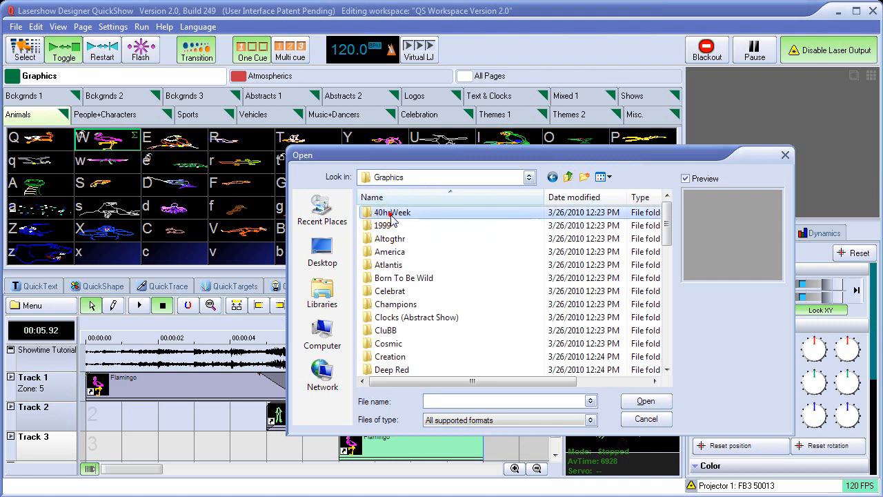
pyautogui.doubleClick(389, 213)
pyautogui.click(394, 213)
pyautogui.click(646, 402)
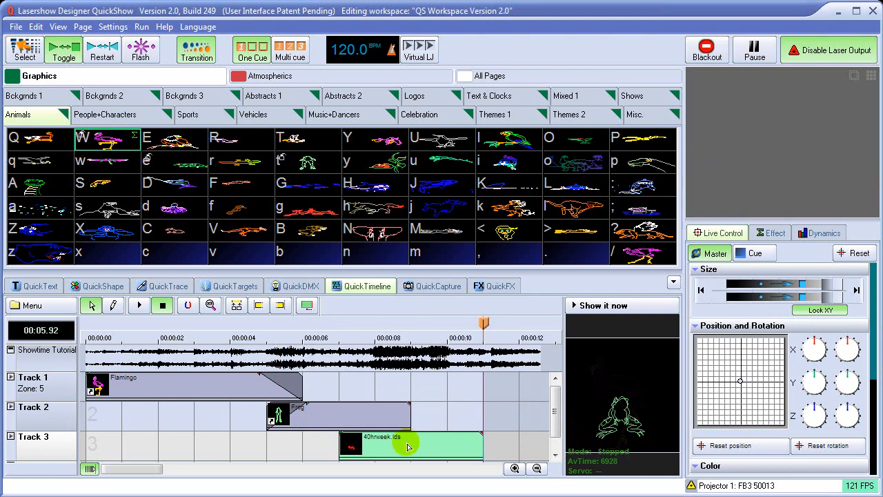
pyautogui.moveTo(483, 325)
pyautogui.mouseDown()
pyautogui.moveTo(357, 328)
pyautogui.moveTo(458, 330)
pyautogui.moveTo(387, 323)
pyautogui.mouseUp()
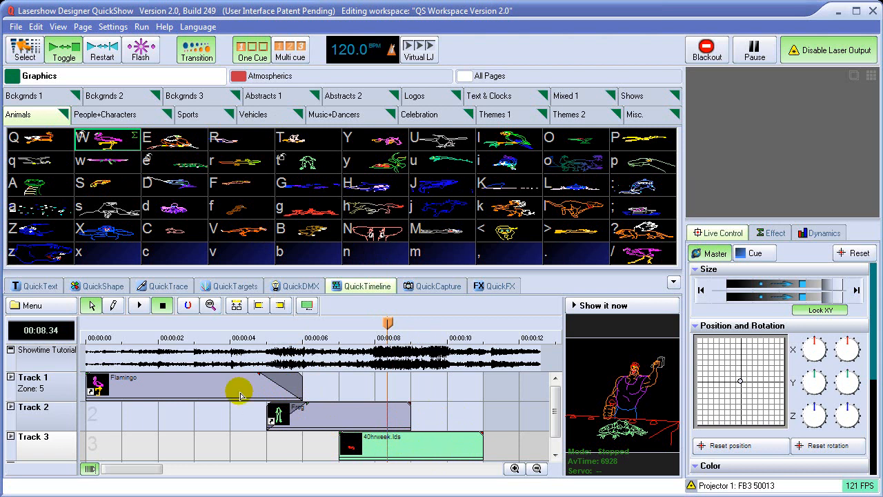
# Place the Salmon cue on Track 3 at about 1 second and replace the event's image with DIF.LDB from the Frames\Abstract folder.
pyautogui.moveTo(250, 191); pyautogui.dragTo(149, 445)
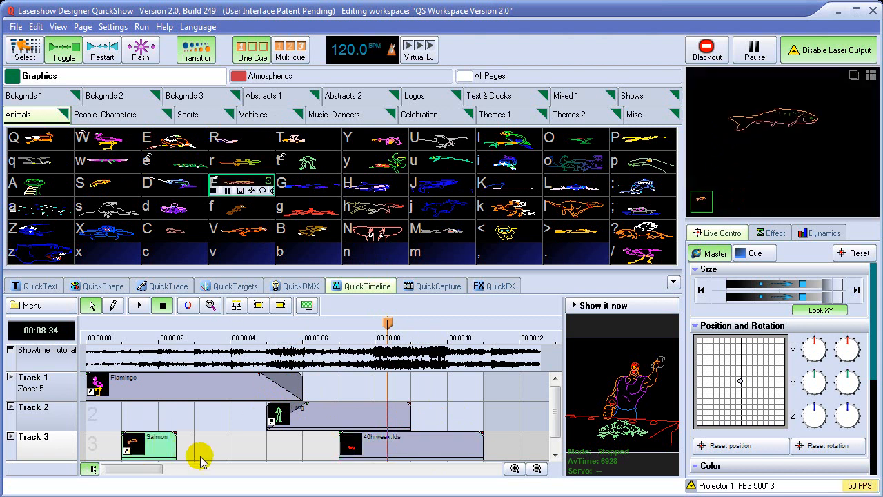
pyautogui.rightClick(163, 452)
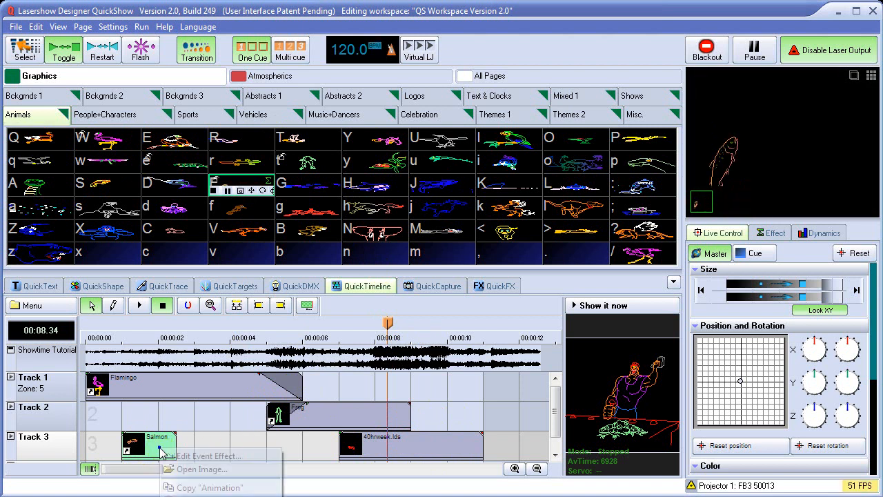
pyautogui.click(190, 469)
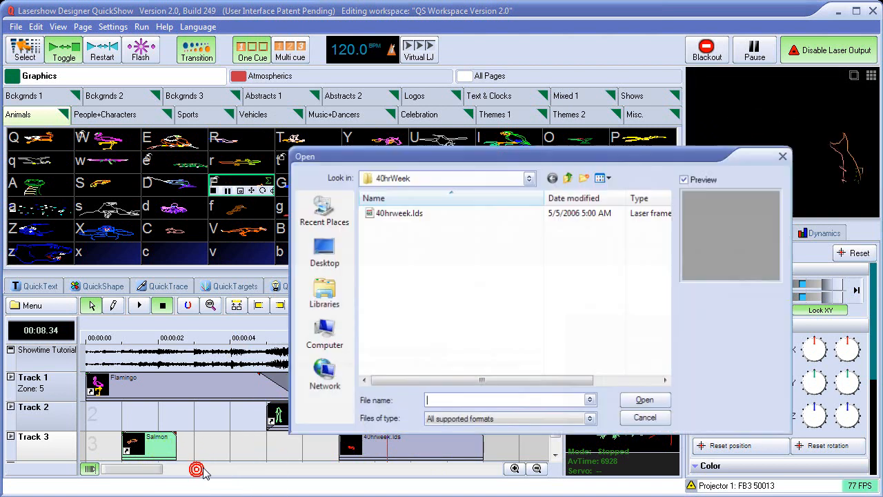
pyautogui.click(569, 178)
pyautogui.click(569, 178)
pyautogui.click(569, 178)
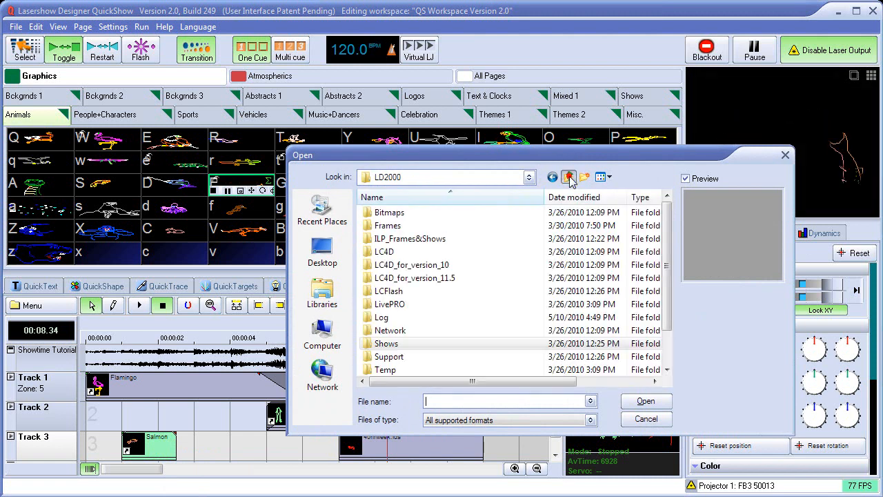
pyautogui.doubleClick(388, 226)
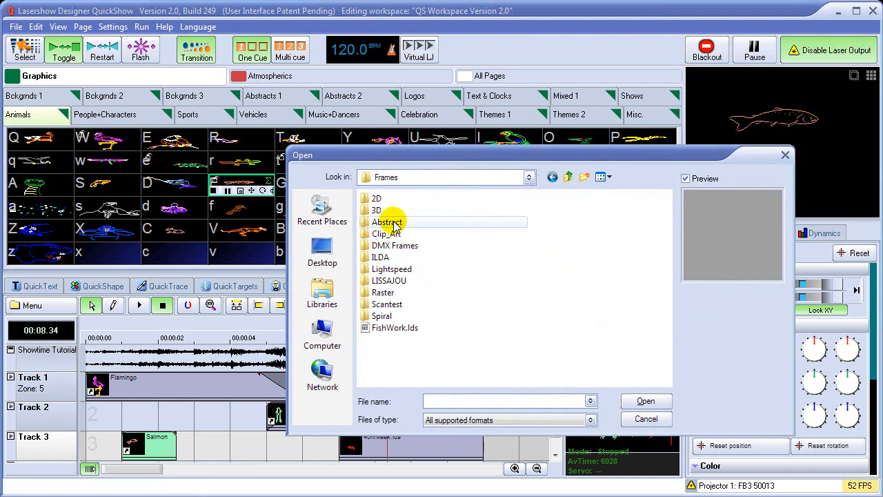
pyautogui.doubleClick(388, 222)
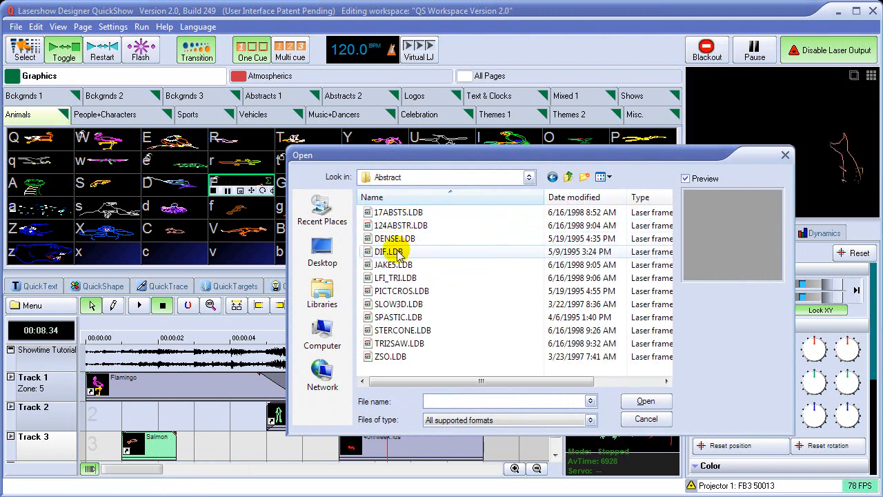
pyautogui.click(399, 254)
pyautogui.click(644, 402)
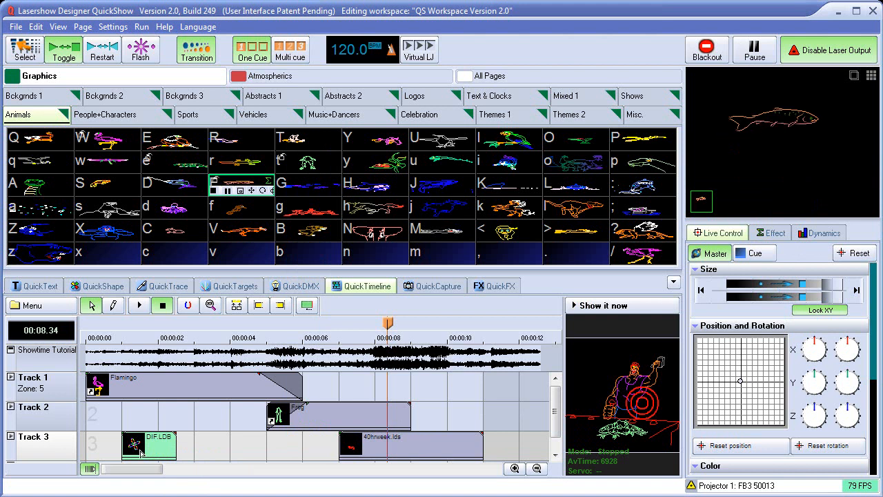
pyautogui.click(151, 338)
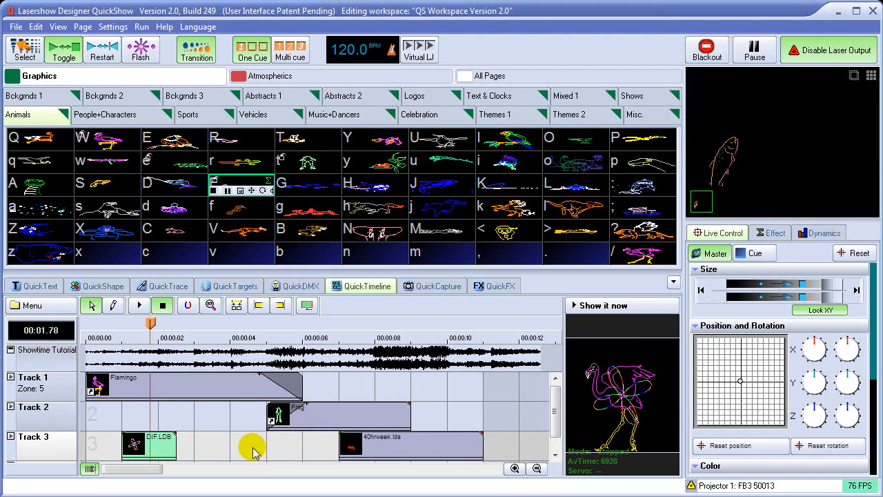
# Delete the 40hrweek.lds event from Track 3.
pyautogui.click(390, 450)
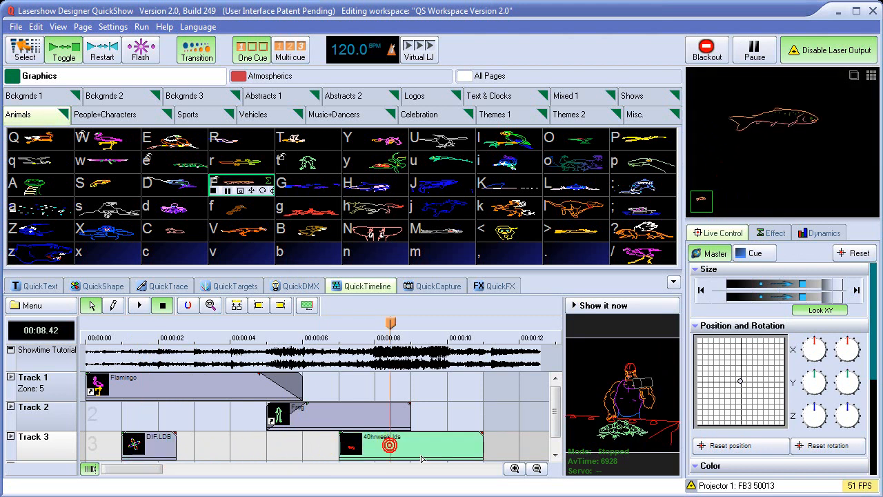
pyautogui.press('Delete')
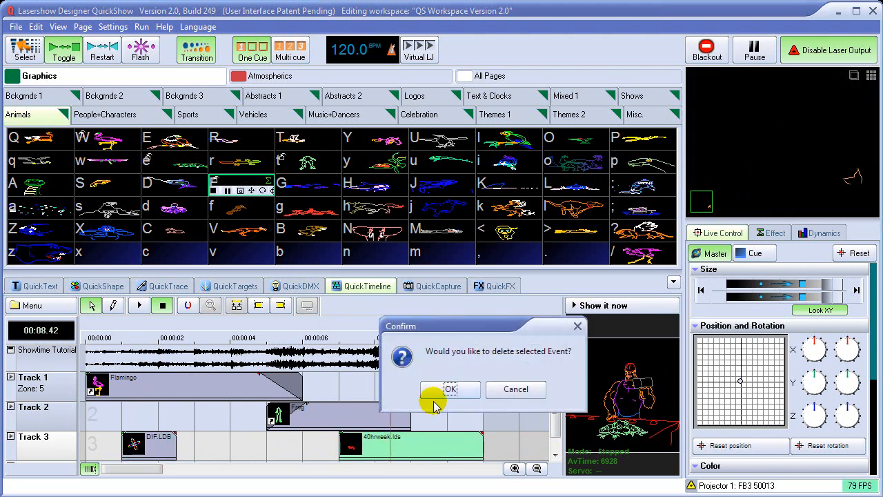
pyautogui.click(452, 389)
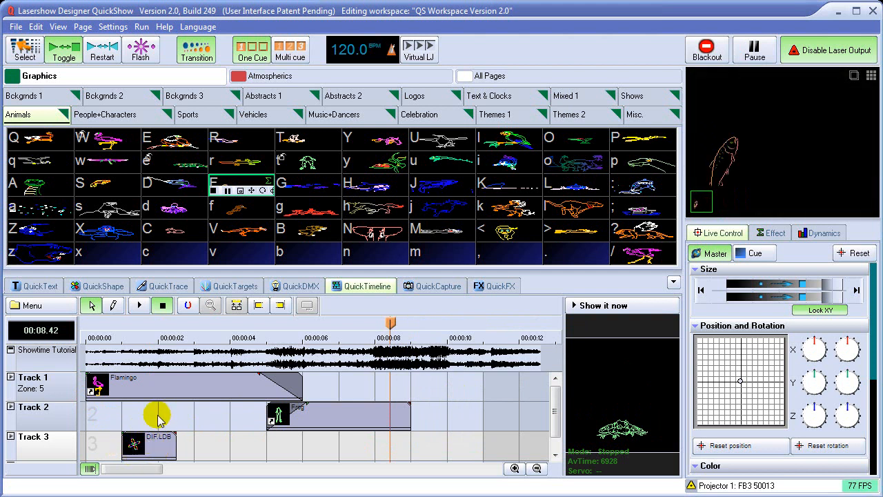
# Black out the running Salmon cue, then collapse the timeline to view the full cue grid and reopen it.
pyautogui.click(100, 338)
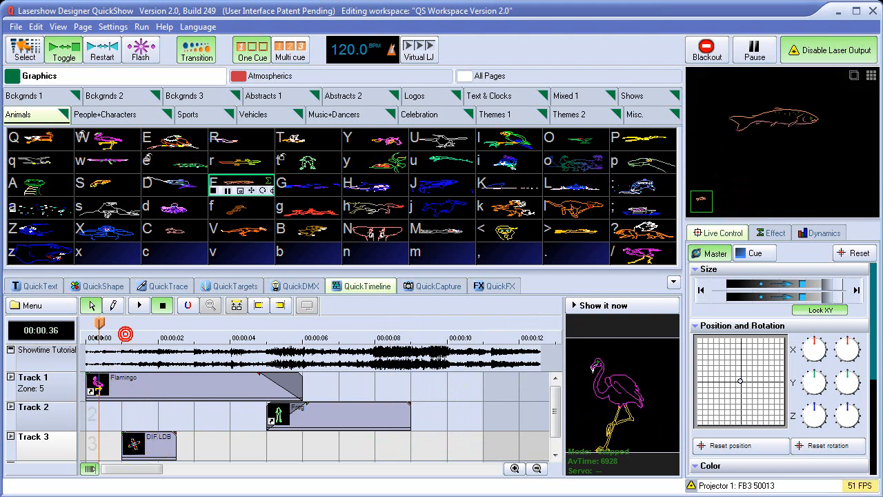
pyautogui.click(707, 50)
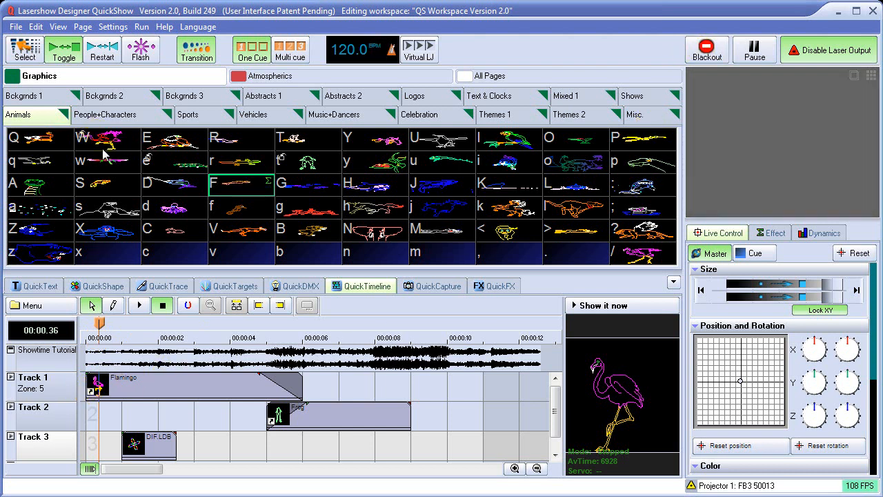
pyautogui.click(673, 282)
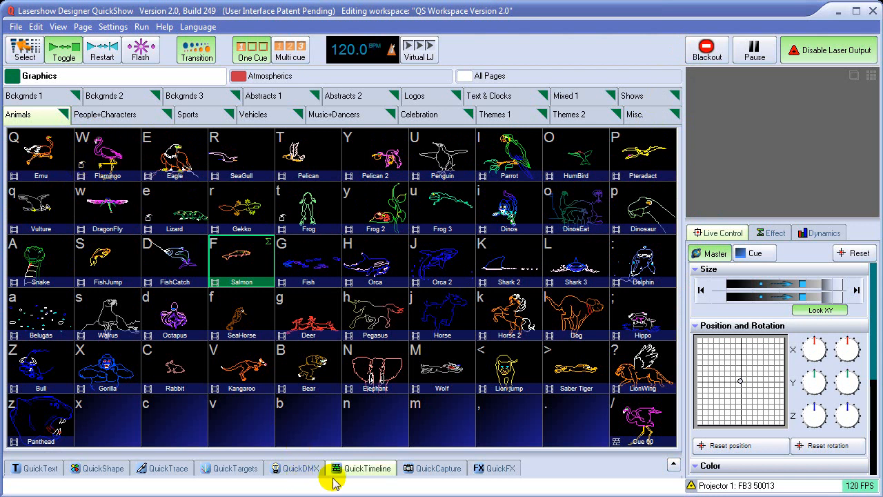
pyautogui.click(368, 471)
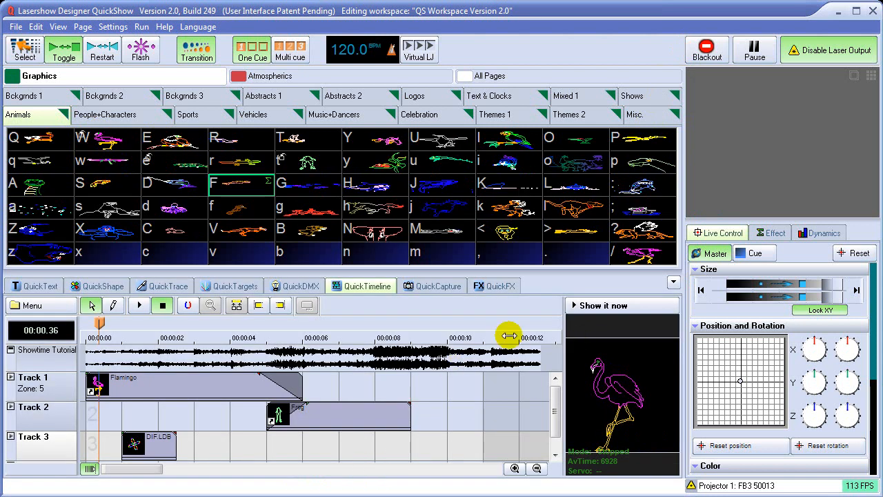
# Move the playhead to about 1.15 seconds, send the timeline to the live output, and play it to about 3.8 seconds.
pyautogui.click(101, 322)
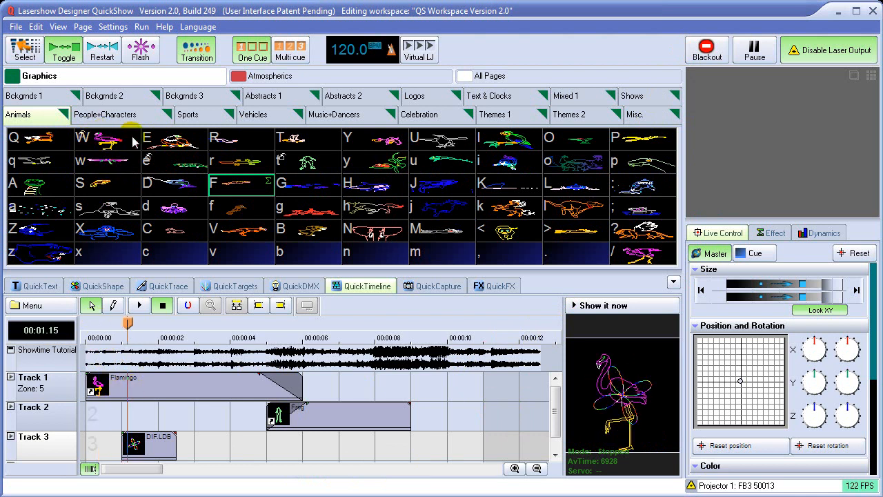
pyautogui.click(621, 312)
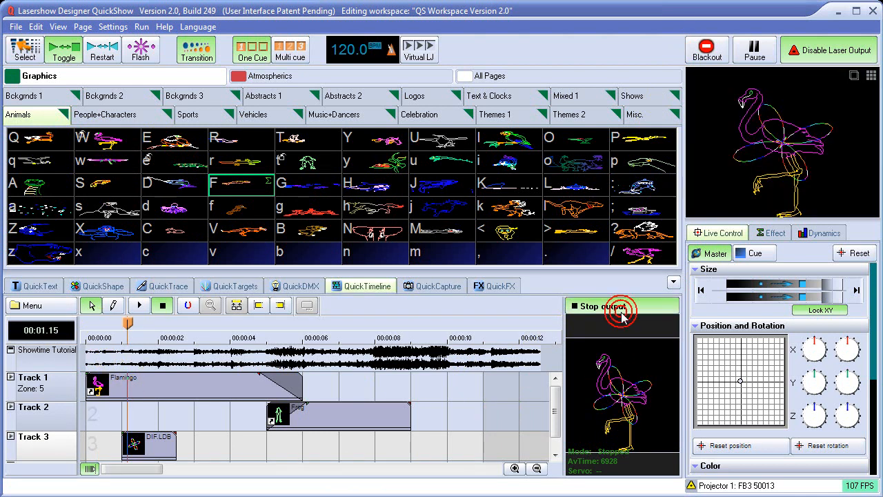
pyautogui.click(140, 309)
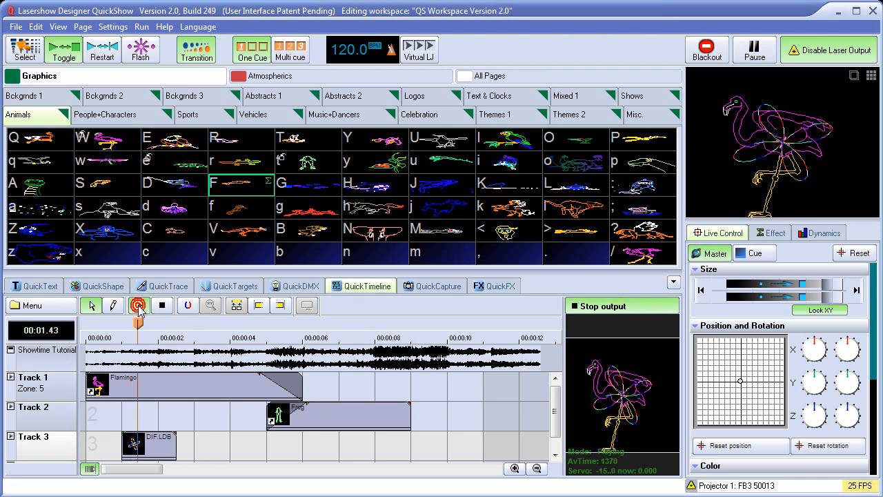
pyautogui.click(162, 305)
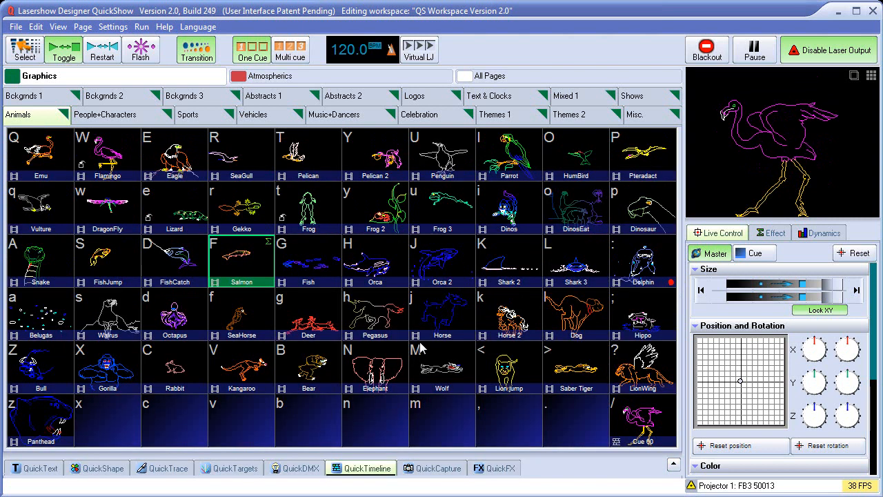
# Replace the Flamingo cue's animation with a white freehand handwritten name on a blank frame, and check it in the timeline at 1 second.
pyautogui.click(673, 282)
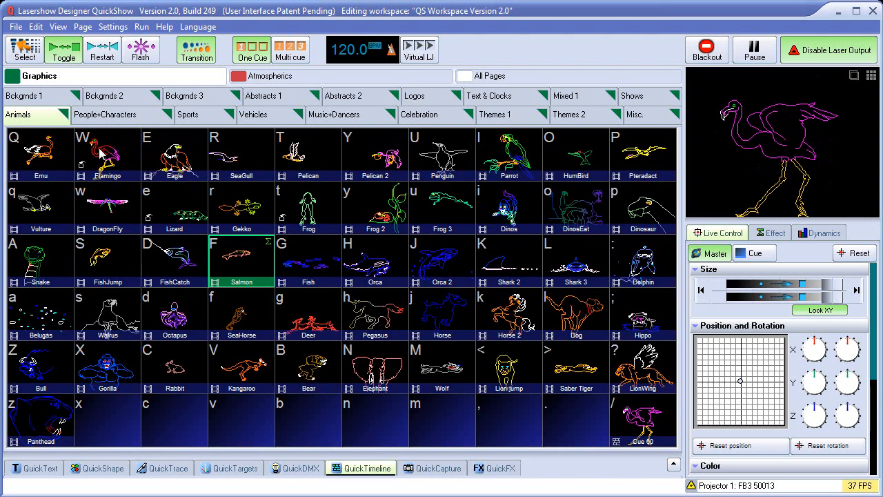
pyautogui.rightClick(107, 151)
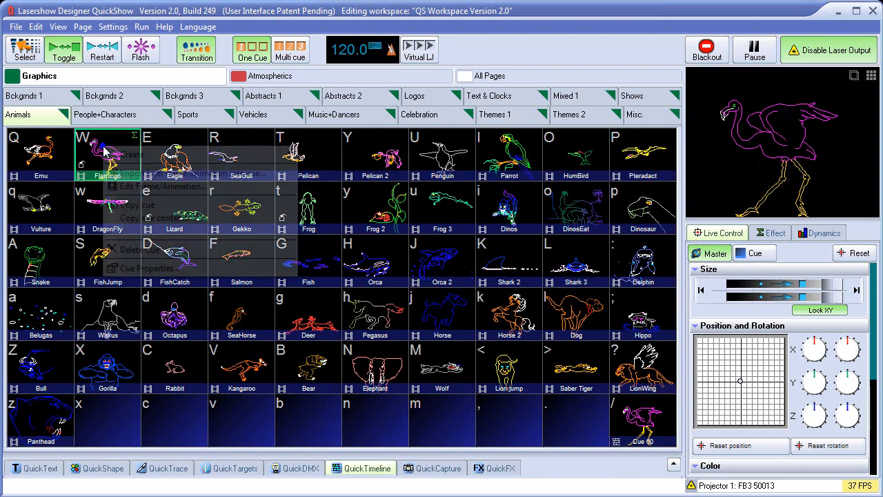
pyautogui.click(142, 187)
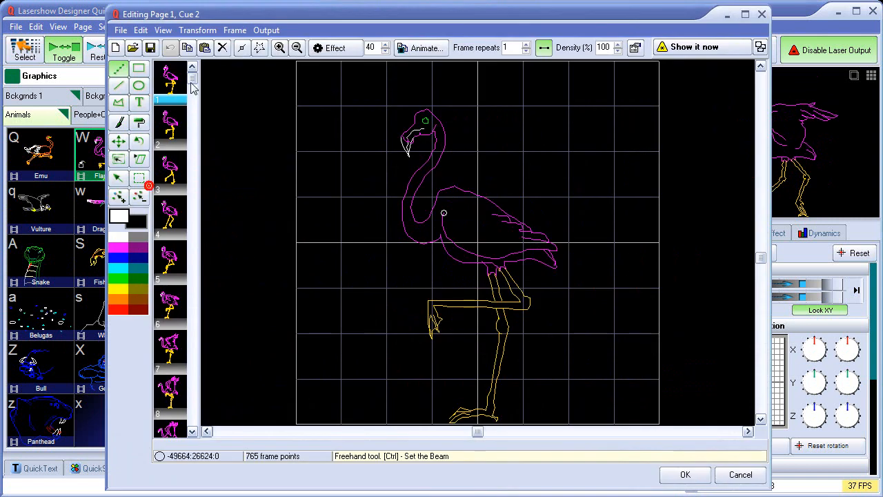
pyautogui.click(115, 47)
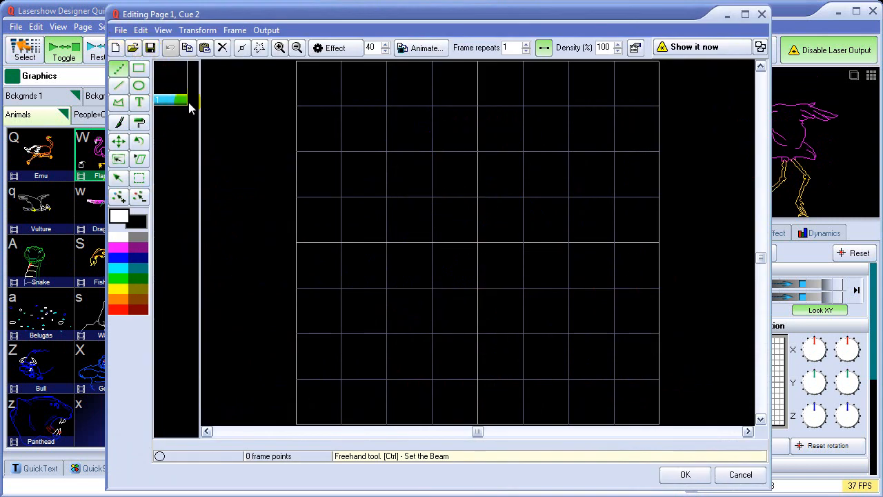
pyautogui.moveTo(383, 117); pyautogui.dragTo(377, 231)
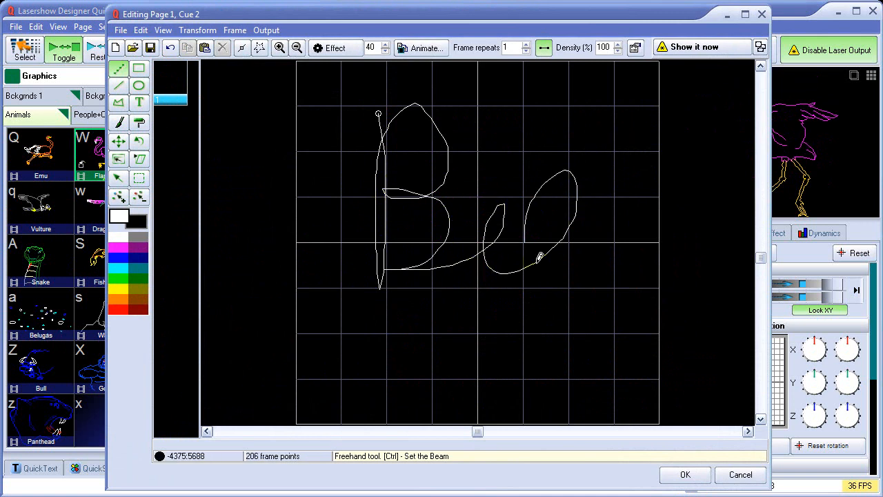
pyautogui.moveTo(599, 197); pyautogui.dragTo(611, 292)
pyautogui.click(686, 474)
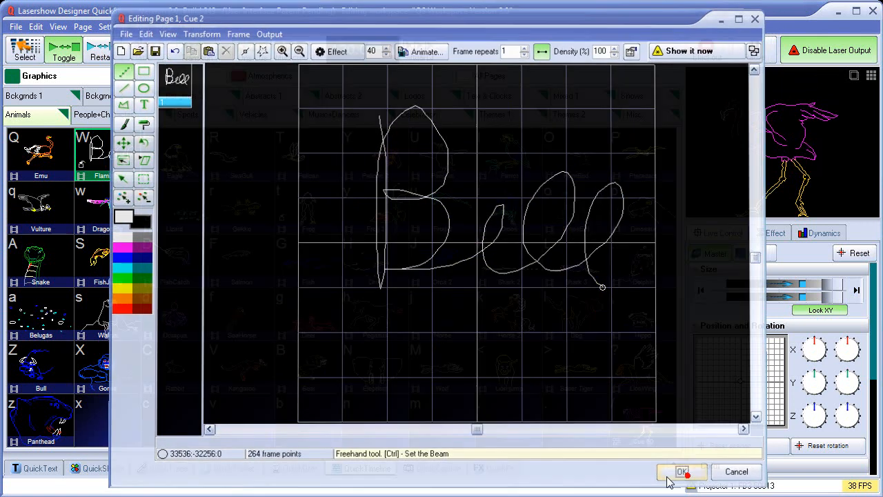
pyautogui.click(368, 468)
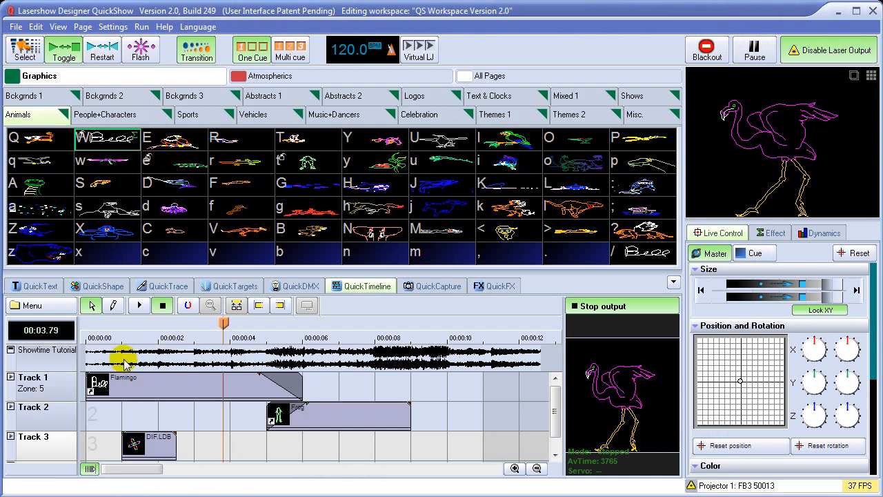
pyautogui.moveTo(221, 323)
pyautogui.mouseDown()
pyautogui.moveTo(85, 329)
pyautogui.moveTo(333, 328)
pyautogui.moveTo(99, 329)
pyautogui.moveTo(122, 329)
pyautogui.mouseUp()
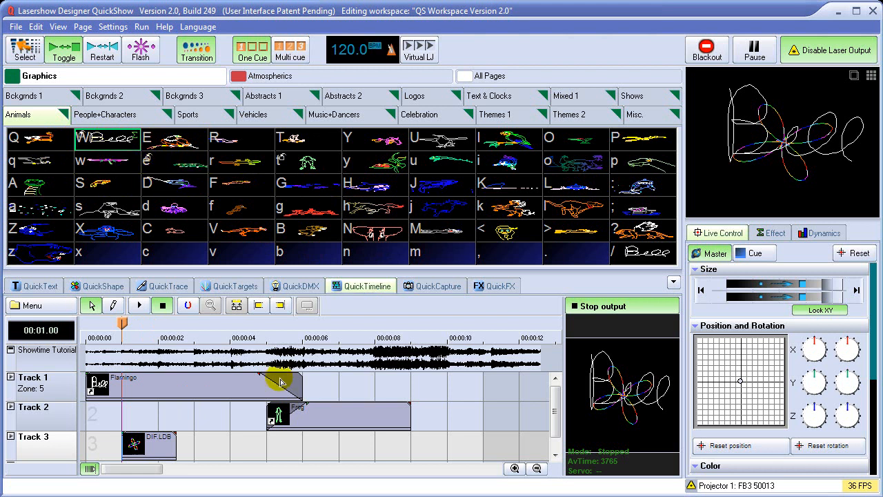
# Convert the Flamingo event on Track 1 and the Frog event on Track 2 to local cues.
pyautogui.rightClick(158, 383)
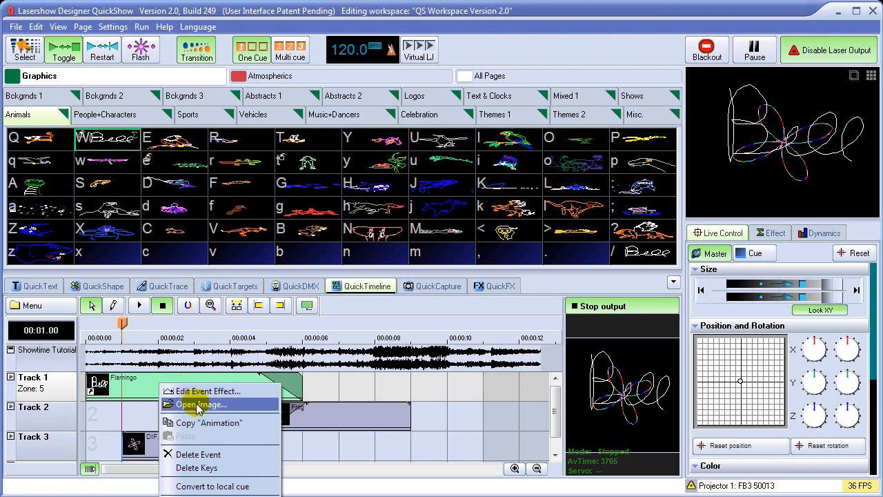
pyautogui.click(222, 486)
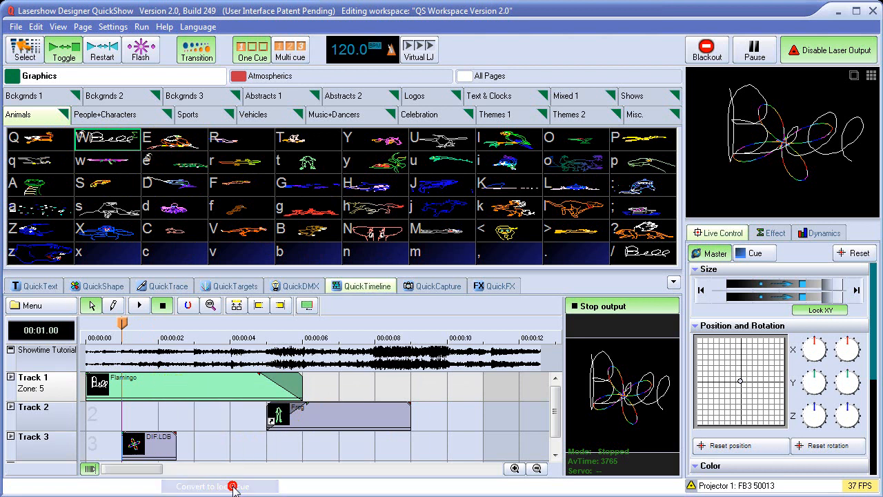
pyautogui.click(310, 409)
pyautogui.rightClick(327, 414)
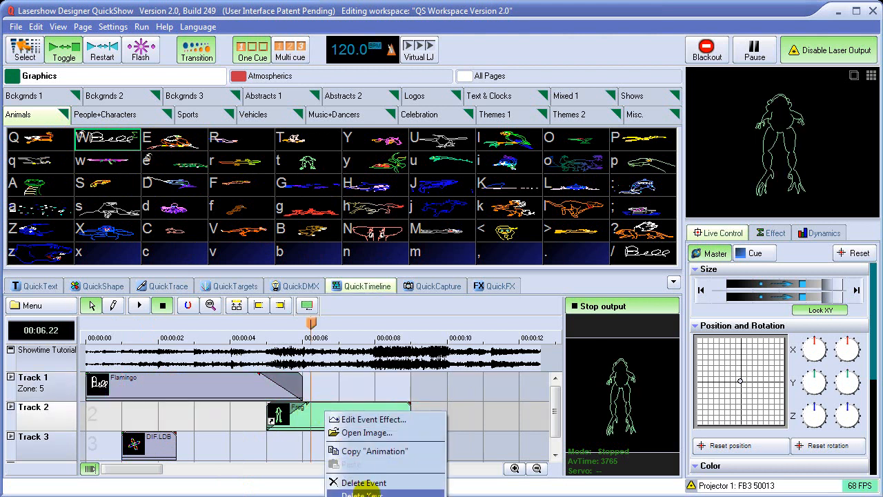
pyautogui.click(320, 409)
pyautogui.rightClick(326, 406)
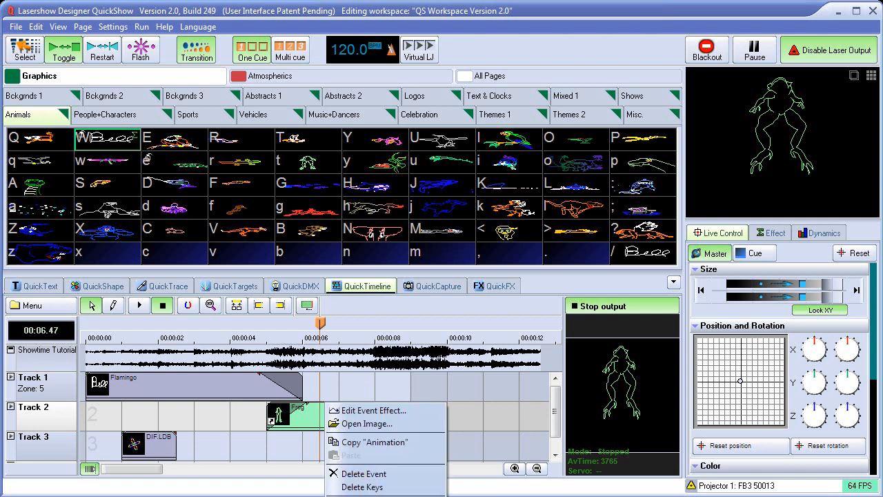
pyautogui.click(342, 496)
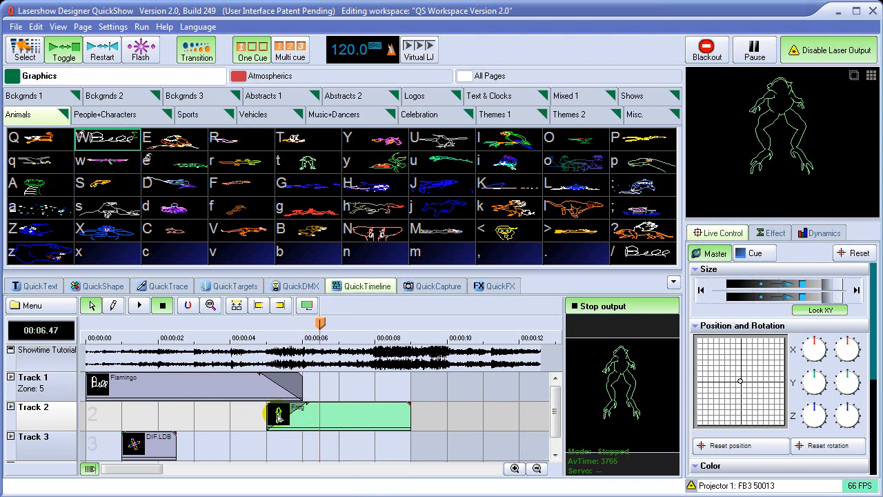
# Replace the Frog cue's animation in the grid with a white freehand 123 on a blank frame, and check its timeline event at 5.31 seconds.
pyautogui.moveTo(322, 316); pyautogui.dragTo(282, 359)
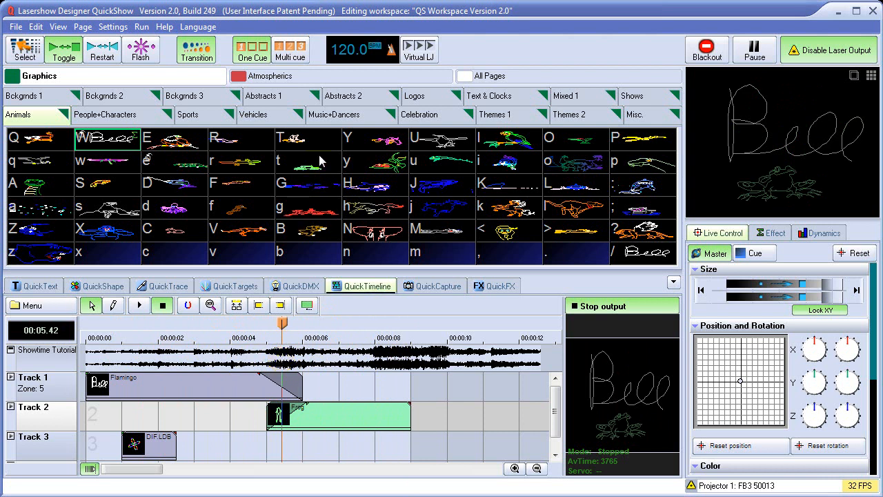
pyautogui.click(671, 276)
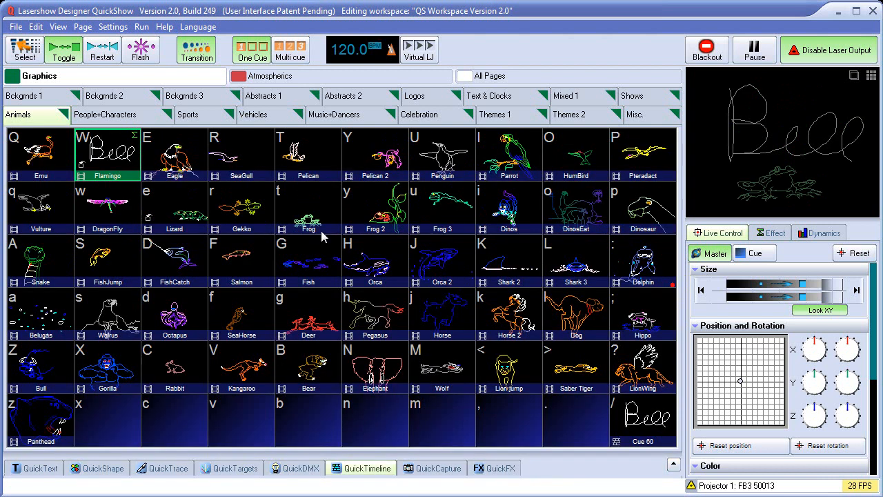
pyautogui.rightClick(304, 209)
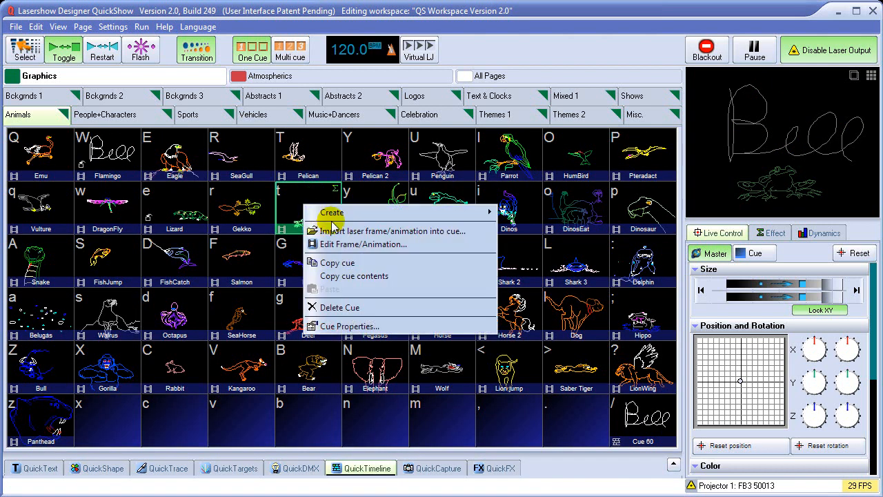
pyautogui.click(328, 242)
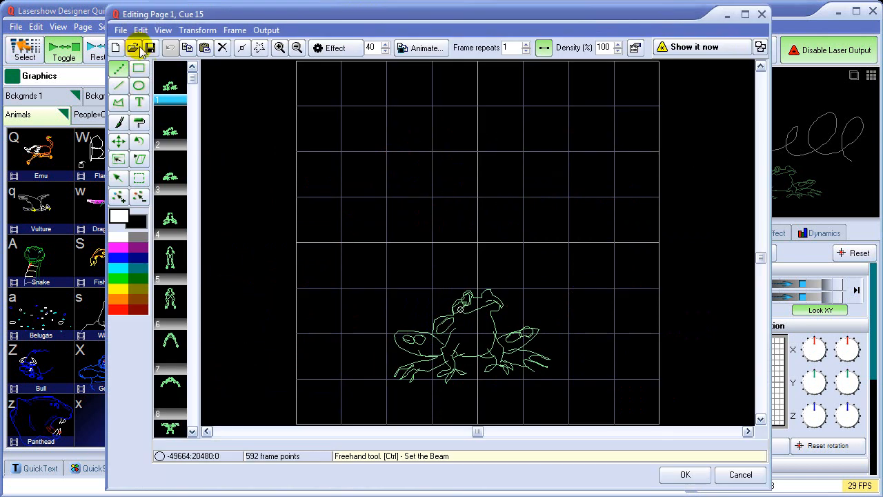
pyautogui.click(117, 47)
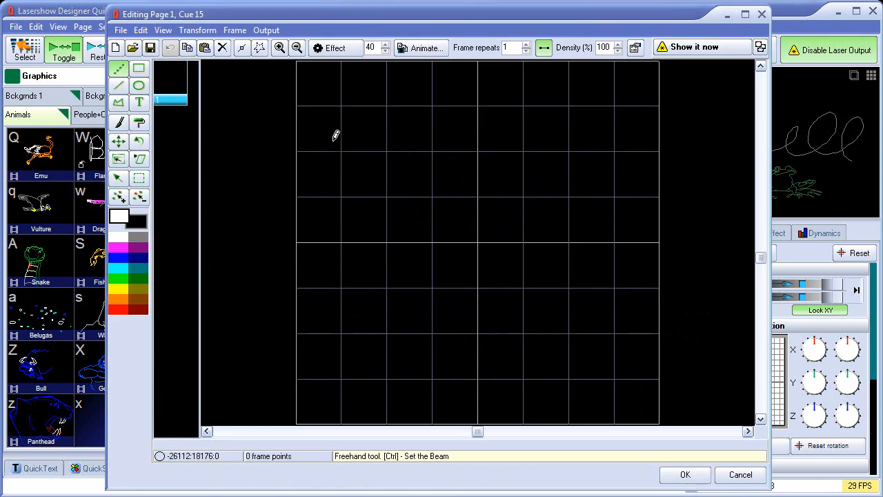
pyautogui.moveTo(331, 141); pyautogui.dragTo(388, 125)
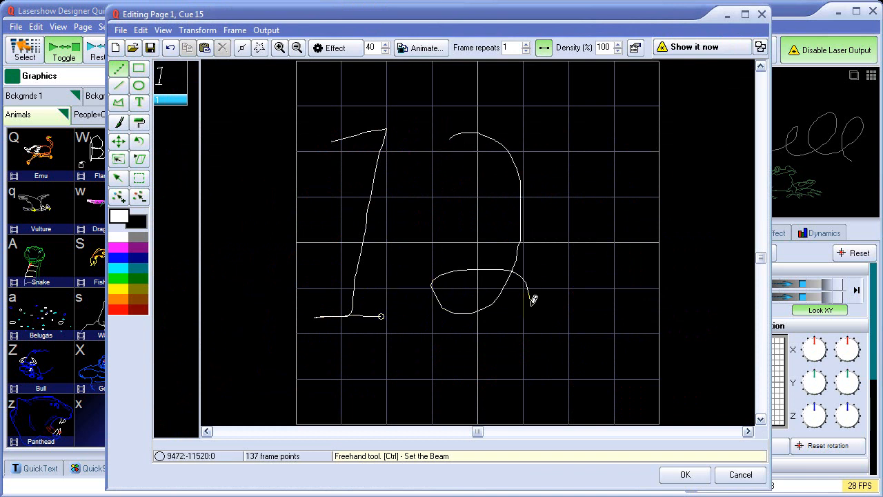
pyautogui.moveTo(654, 185); pyautogui.dragTo(637, 272)
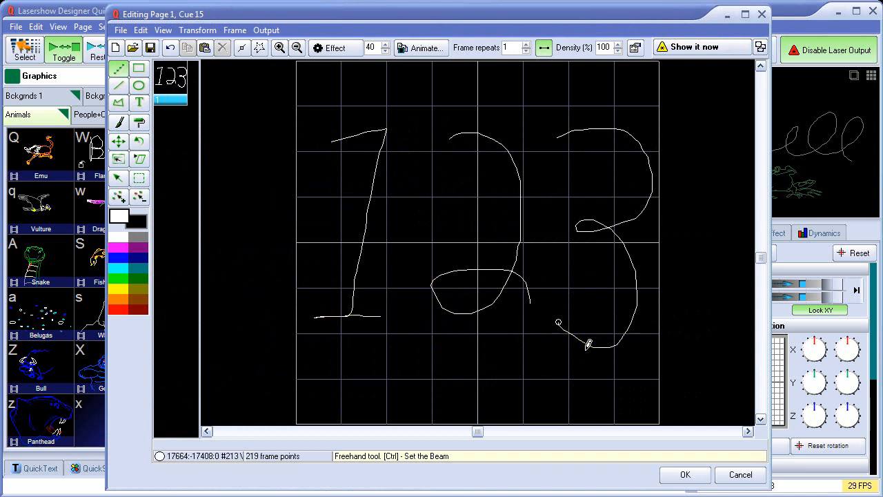
pyautogui.click(673, 473)
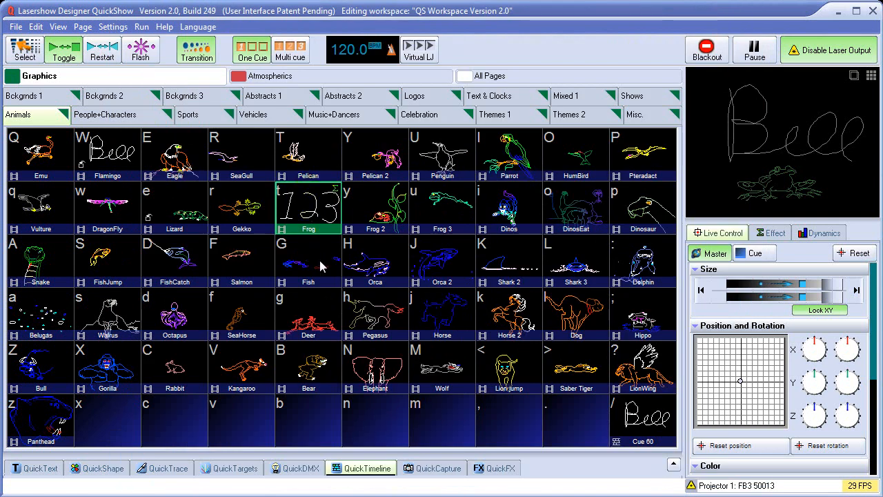
pyautogui.click(367, 468)
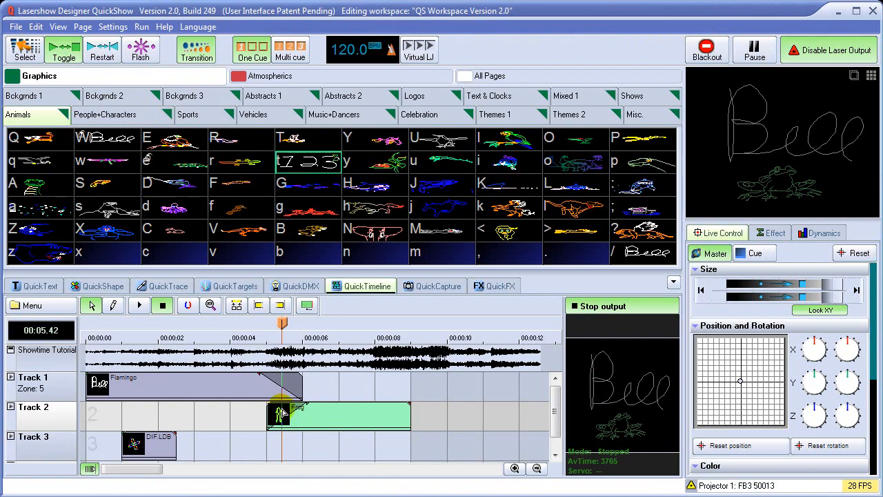
pyautogui.moveTo(283, 322)
pyautogui.mouseDown()
pyautogui.moveTo(372, 324)
pyautogui.moveTo(278, 324)
pyautogui.mouseUp()
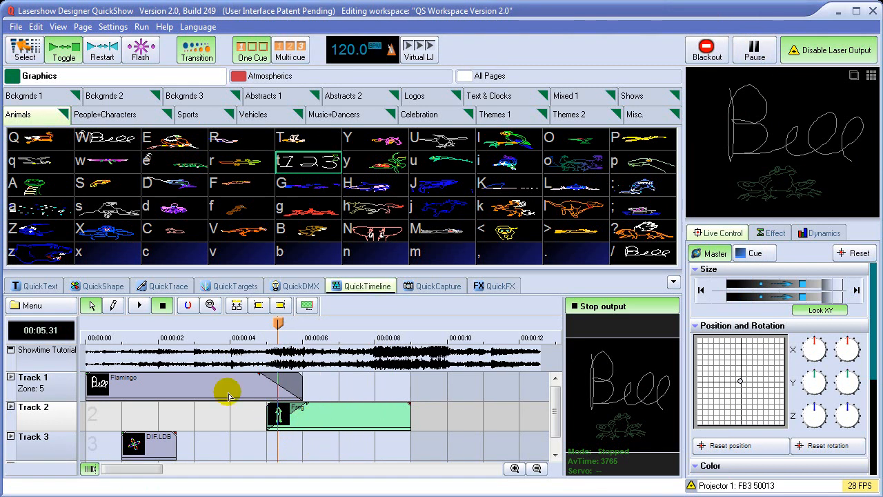
# Move the DIF.LDB event on Track 3 to start at about 9.25 seconds, and play the show briefly from the beginning.
pyautogui.moveTo(149, 454); pyautogui.dragTo(451, 458)
pyautogui.click(141, 305)
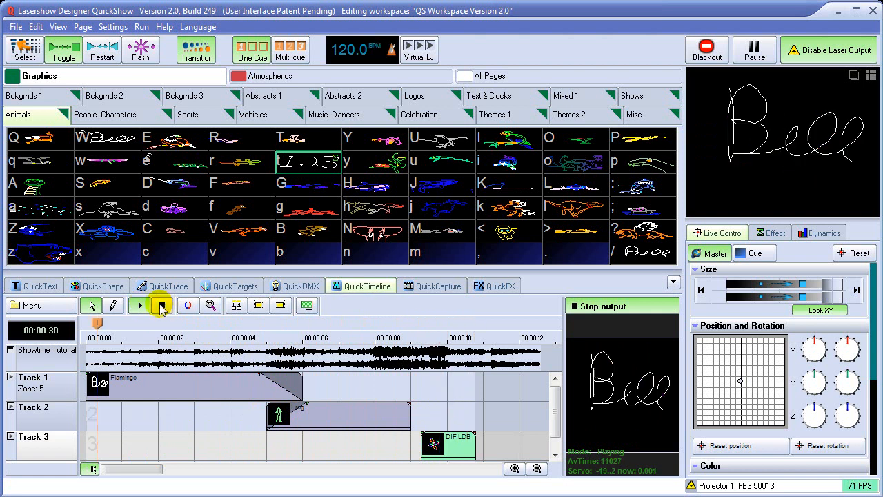
pyautogui.click(162, 306)
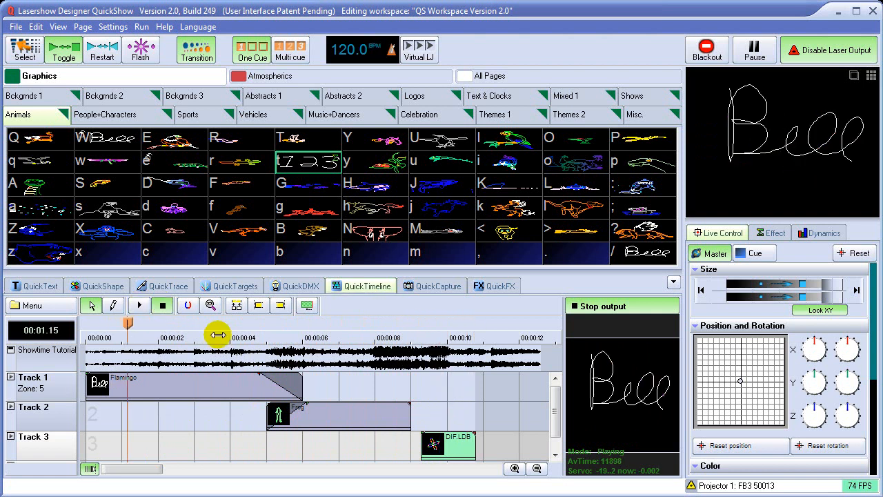
# Mark the section from 2.54 to 7.43 seconds on the timeline and play it in a loop.
pyautogui.moveTo(126, 322); pyautogui.dragTo(178, 330)
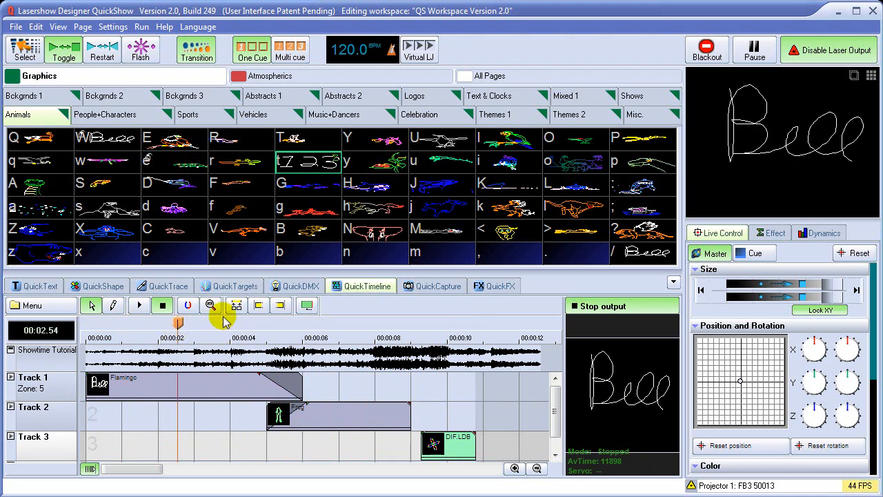
pyautogui.click(258, 311)
pyautogui.moveTo(182, 323); pyautogui.dragTo(355, 324)
pyautogui.click(280, 307)
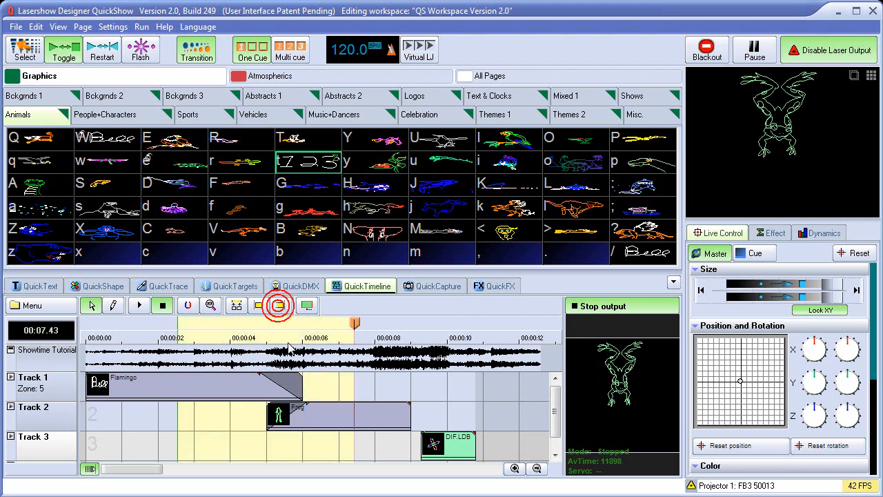
pyautogui.click(140, 307)
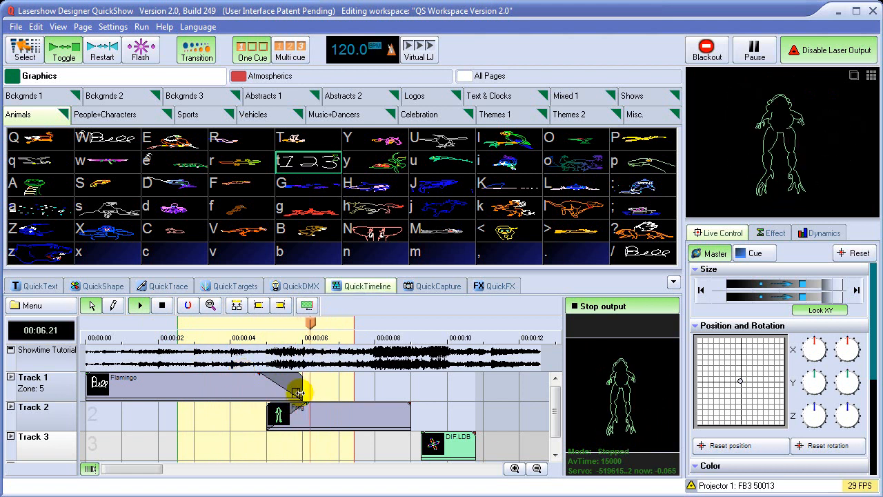
# During looped playback, end the Flamingo event at about 4.4 seconds and start the Frog event at about 4.6 seconds, and stop playback.
pyautogui.moveTo(302, 393); pyautogui.dragTo(228, 394)
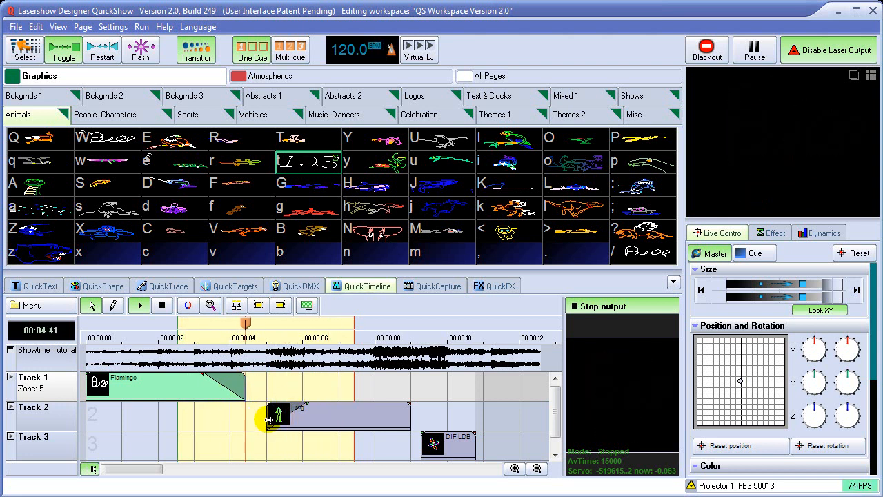
pyautogui.moveTo(270, 418); pyautogui.dragTo(252, 417)
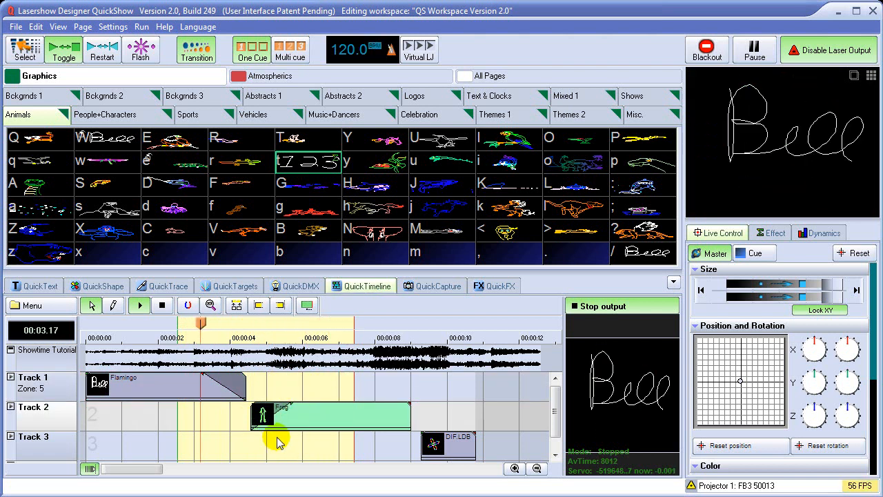
pyautogui.click(162, 305)
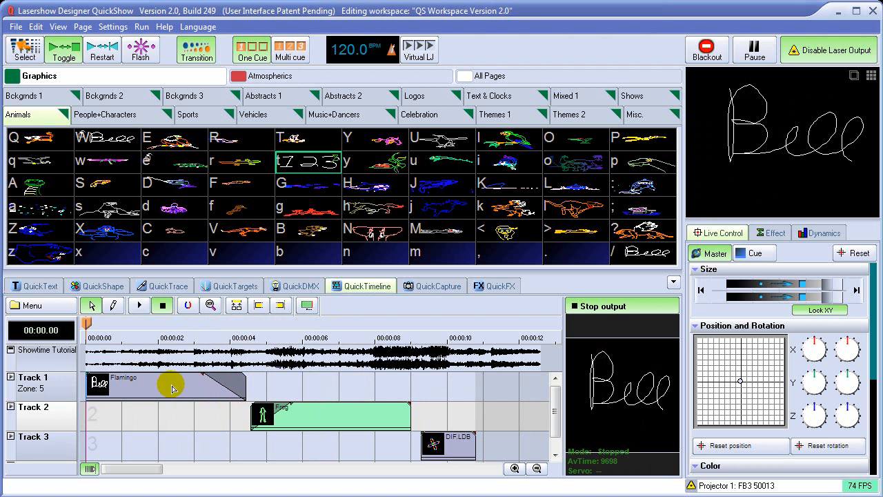
# Start a new, empty show in the timeline.
pyautogui.click(44, 306)
pyautogui.moveTo(104, 323)
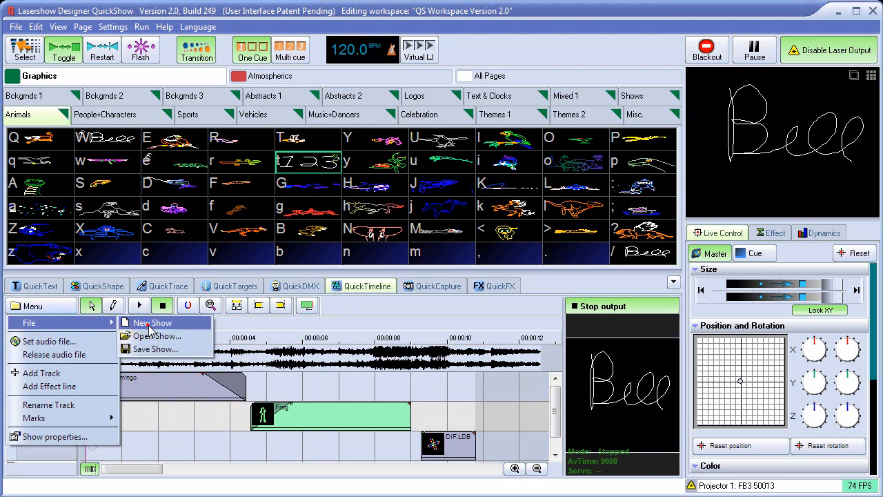
pyautogui.click(148, 324)
pyautogui.click(453, 388)
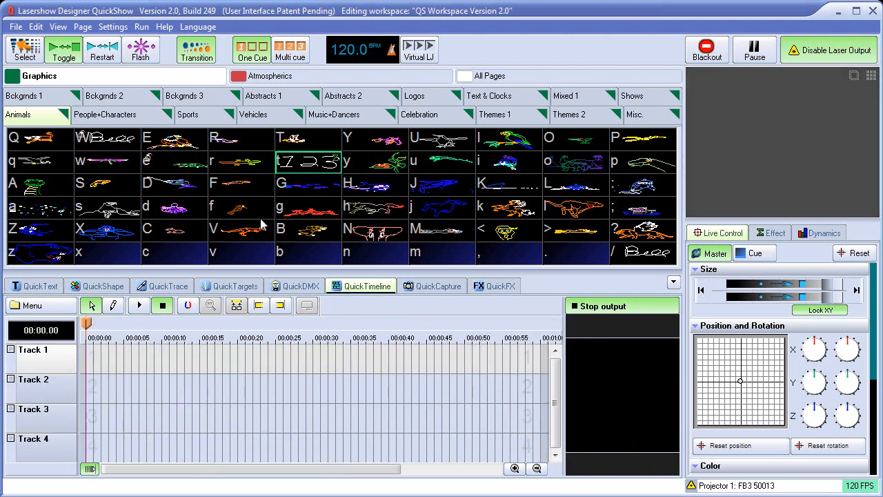
# Place the Box cue from the Atmospherics Statics page at the start of Track 1 and the Crystal cue from the Graphics Misc. page on Track 2.
pyautogui.click(392, 76)
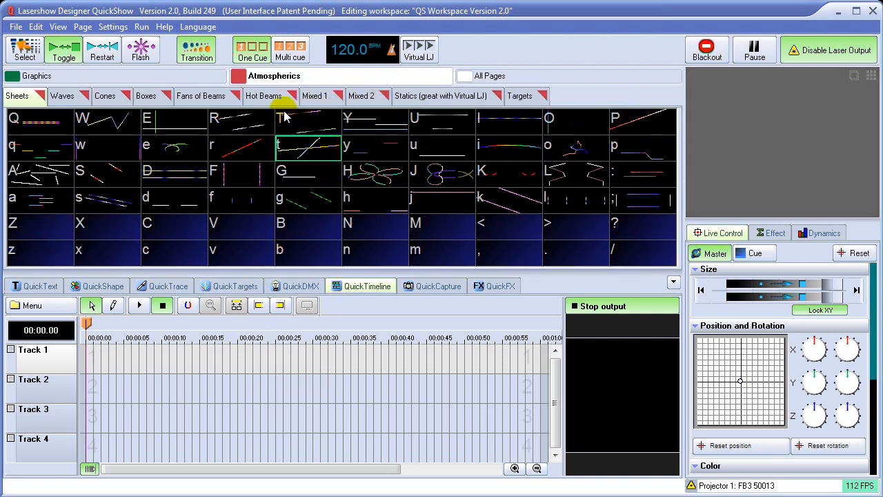
pyautogui.click(434, 98)
pyautogui.moveTo(303, 123); pyautogui.dragTo(94, 362)
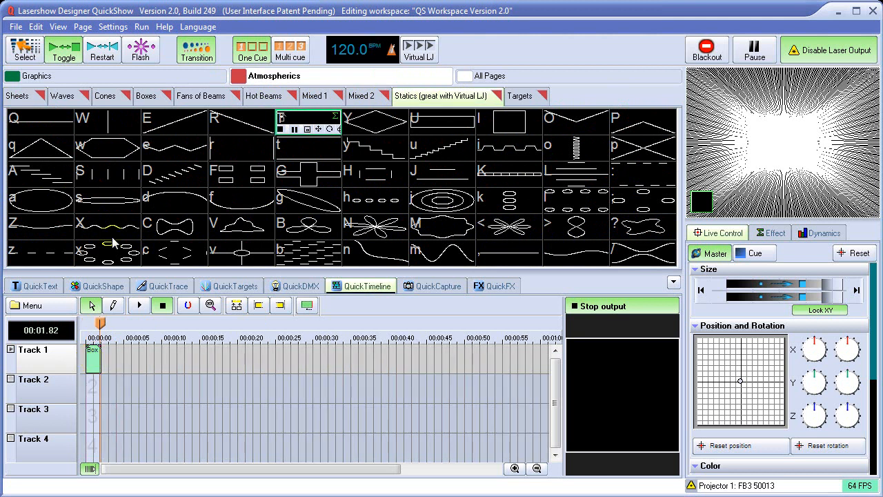
pyautogui.click(69, 77)
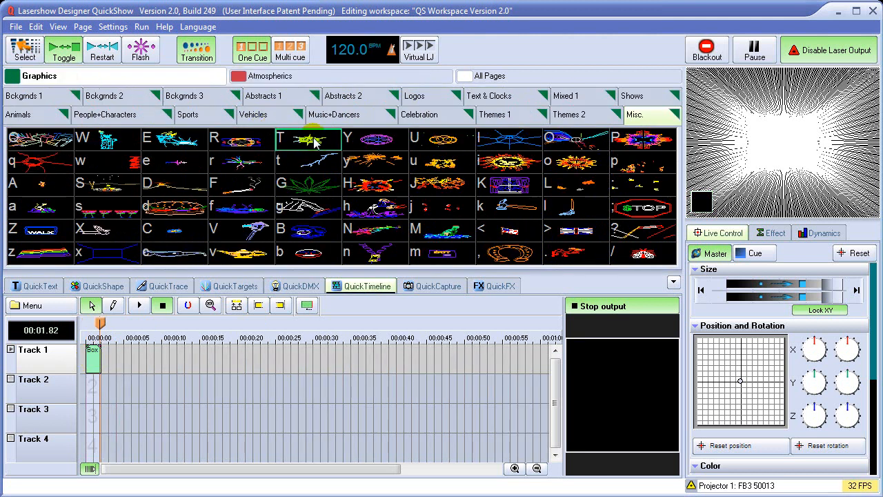
pyautogui.moveTo(314, 141); pyautogui.dragTo(110, 393)
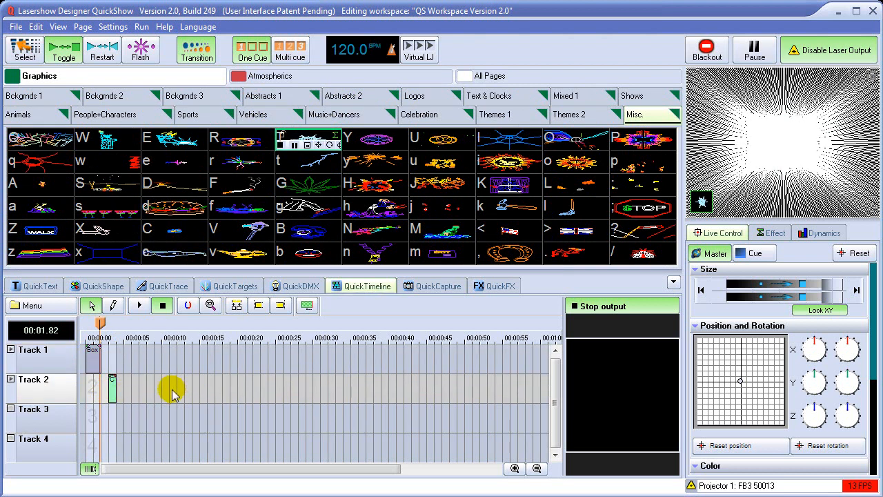
# Move the Crystal event on Track 2 to start at about 1.75 seconds, overlapping the end of the Box event.
pyautogui.click(514, 469)
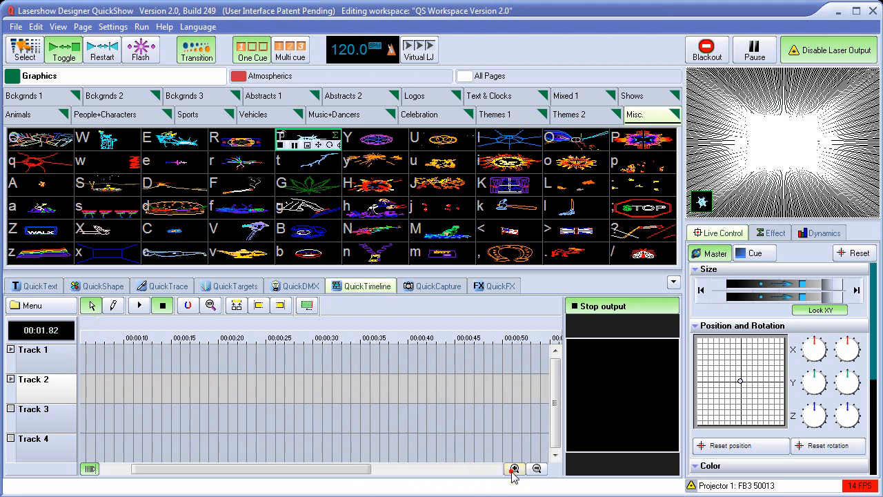
pyautogui.click(514, 469)
pyautogui.moveTo(262, 469); pyautogui.dragTo(135, 469)
pyautogui.click(514, 468)
pyautogui.click(162, 323)
pyautogui.moveTo(161, 323); pyautogui.dragTo(134, 339)
pyautogui.moveTo(242, 391); pyautogui.dragTo(188, 393)
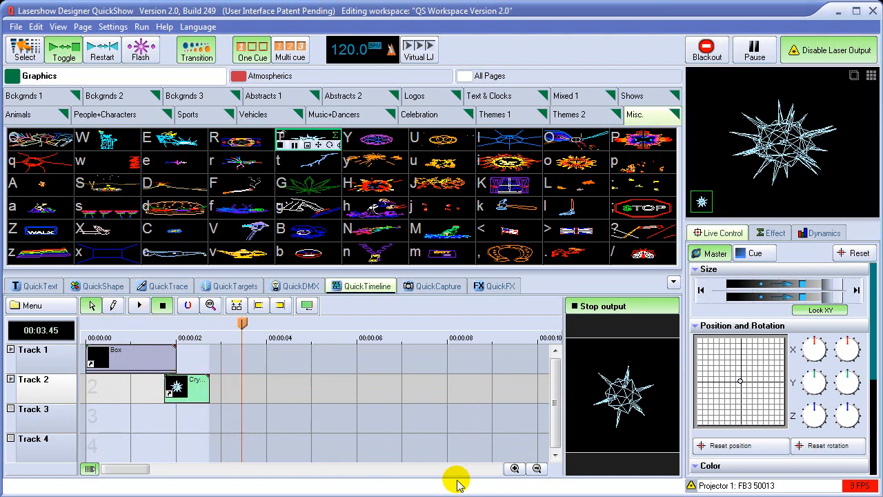
# Extend the Crystal event on Track 2 to end at about 4 seconds, and move the playhead to 0.20 seconds.
pyautogui.click(511, 474)
pyautogui.click(510, 474)
pyautogui.click(511, 473)
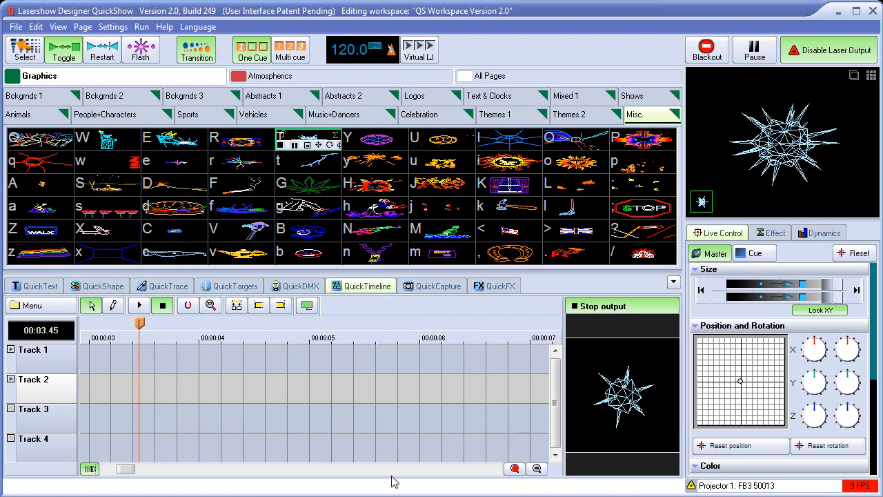
pyautogui.moveTo(139, 471); pyautogui.dragTo(120, 472)
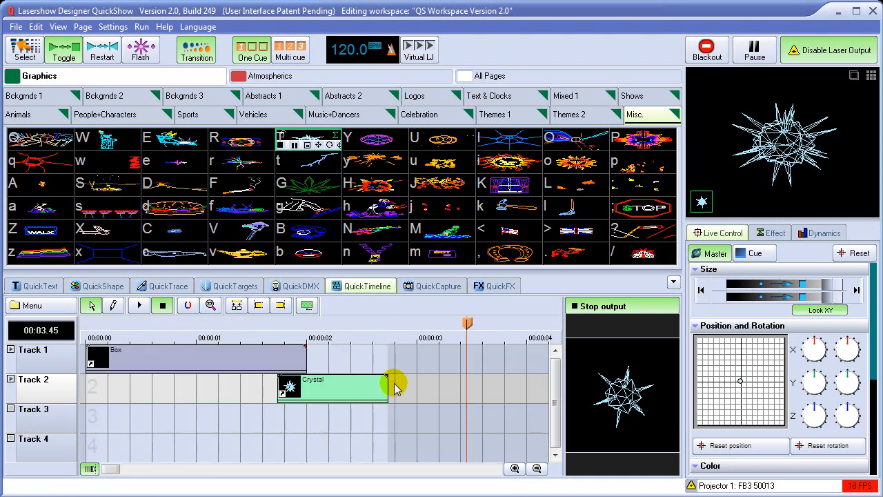
pyautogui.moveTo(383, 386); pyautogui.dragTo(526, 387)
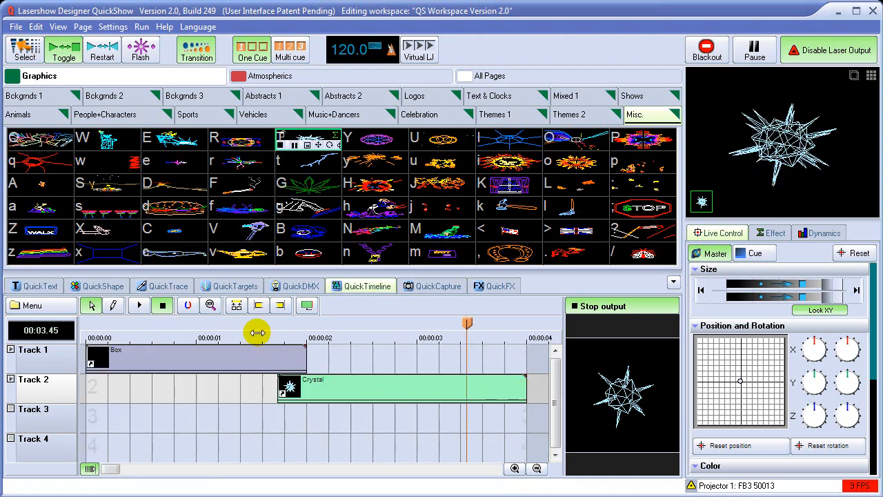
pyautogui.moveTo(258, 336); pyautogui.dragTo(109, 342)
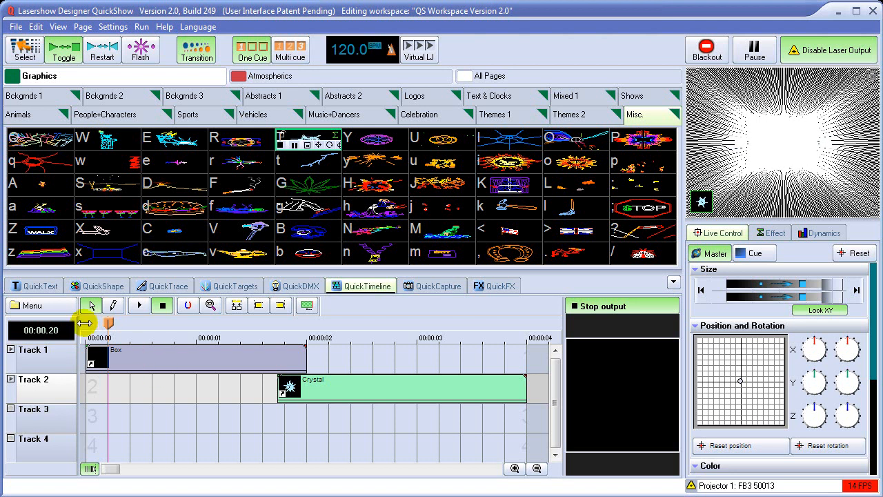
# Open the event effect editor for the Box event on Track 1.
pyautogui.moveTo(108, 319); pyautogui.dragTo(206, 319)
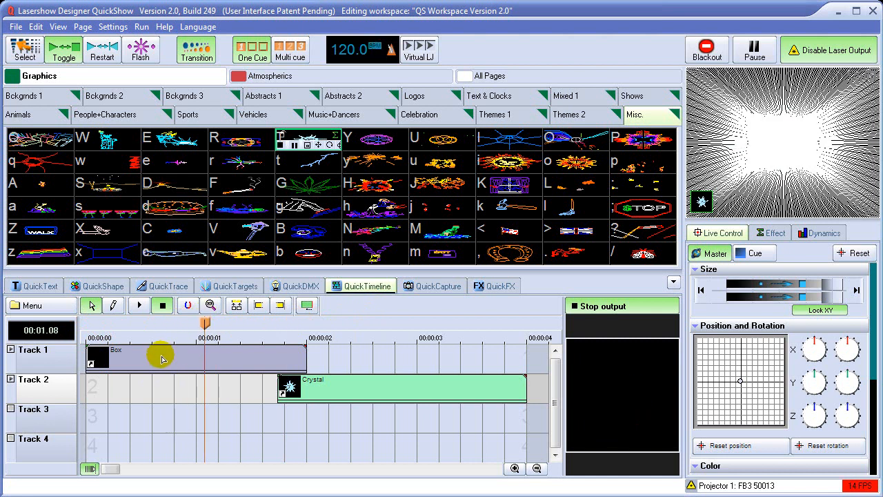
pyautogui.click(160, 357)
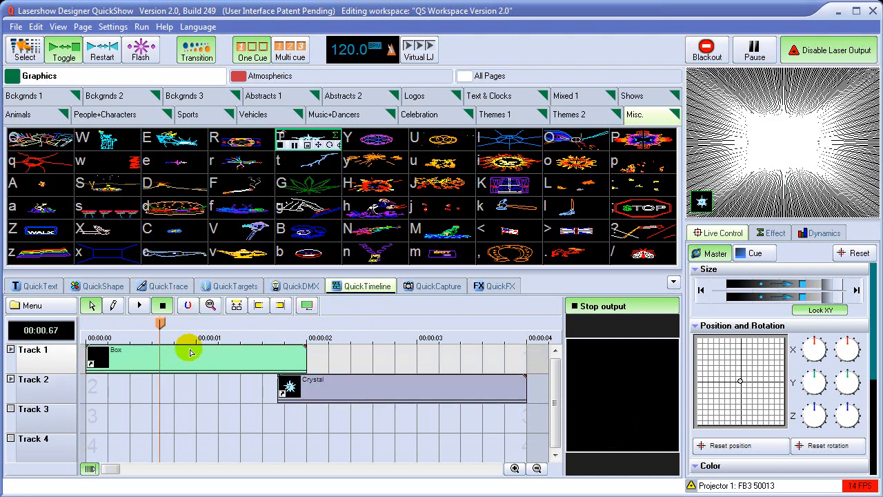
pyautogui.rightClick(188, 355)
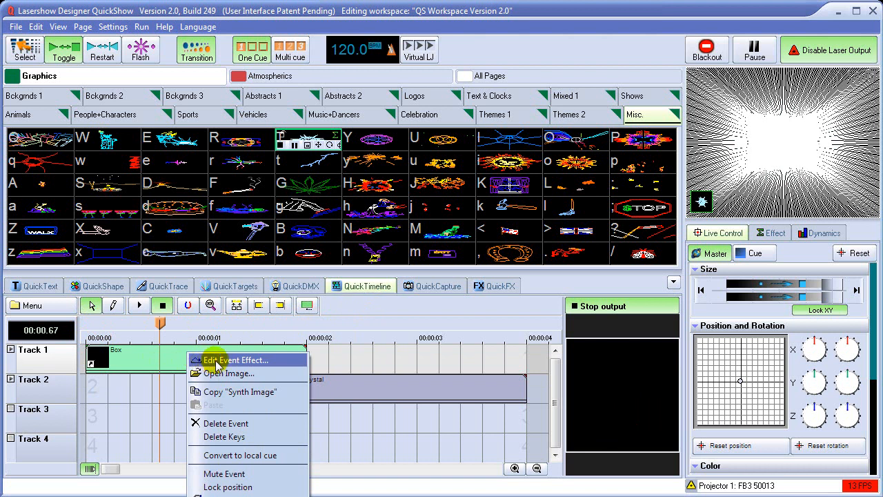
pyautogui.click(261, 363)
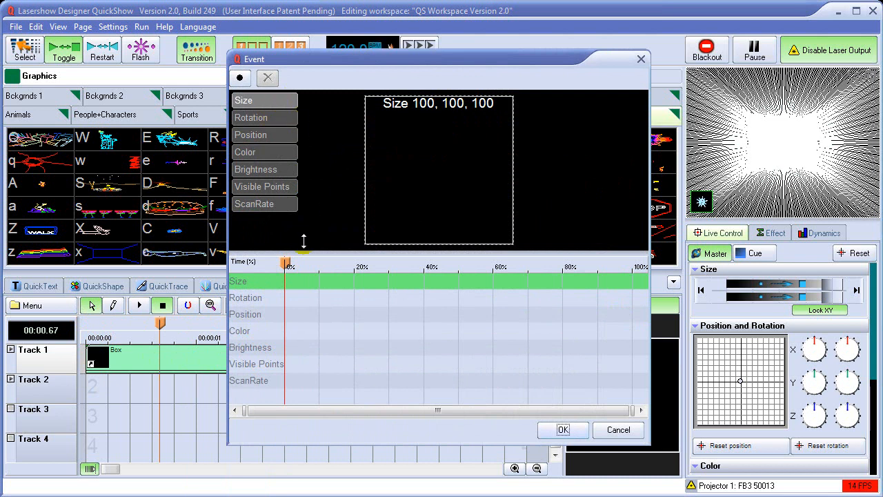
# Look through the event's Size, Rotation, Position, Color, Brightness, Visible Points and ScanRate effect properties.
pyautogui.moveTo(287, 263)
pyautogui.mouseDown()
pyautogui.moveTo(532, 264)
pyautogui.moveTo(292, 265)
pyautogui.moveTo(288, 274)
pyautogui.mouseUp()
pyautogui.click(268, 117)
pyautogui.click(269, 134)
pyautogui.click(268, 151)
pyautogui.click(269, 169)
pyautogui.click(268, 187)
pyautogui.click(268, 203)
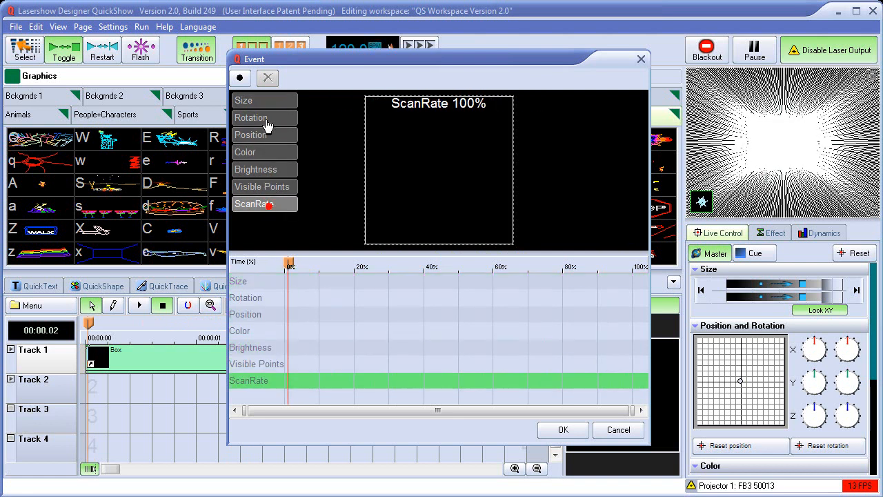
pyautogui.click(268, 102)
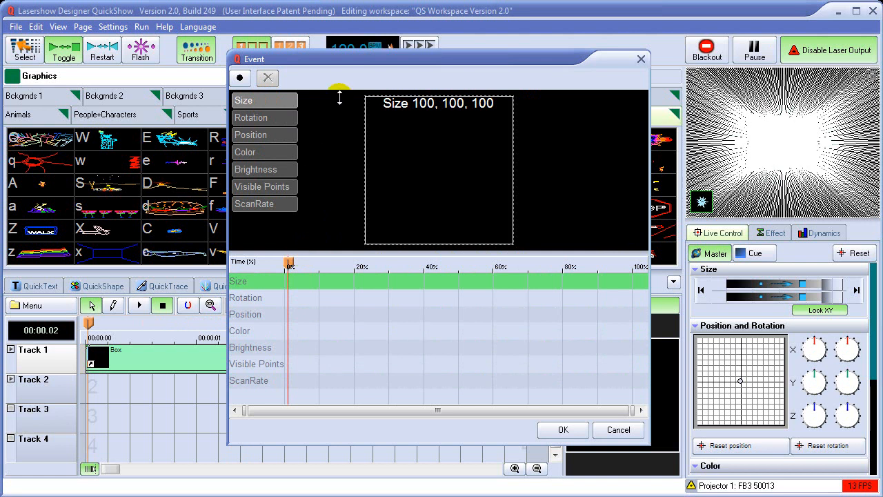
# At 0% of the Box event, add a Size key of 28% and a Position key of about -68, 69.
pyautogui.moveTo(356, 58); pyautogui.dragTo(394, 29)
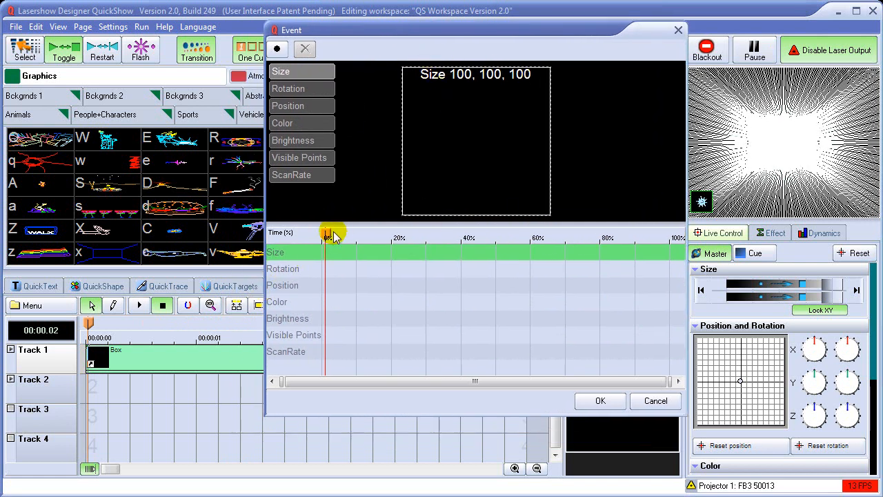
pyautogui.moveTo(328, 238)
pyautogui.mouseDown()
pyautogui.moveTo(584, 236)
pyautogui.moveTo(318, 233)
pyautogui.mouseUp()
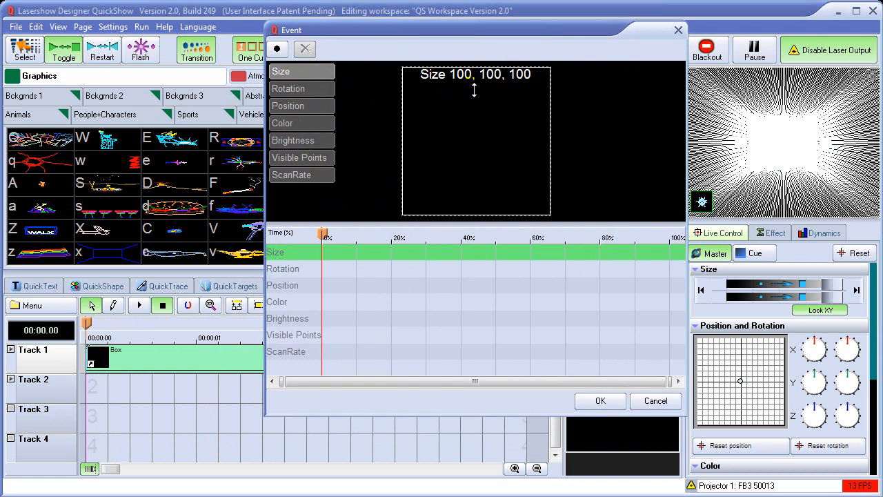
pyautogui.moveTo(474, 89); pyautogui.dragTo(474, 137)
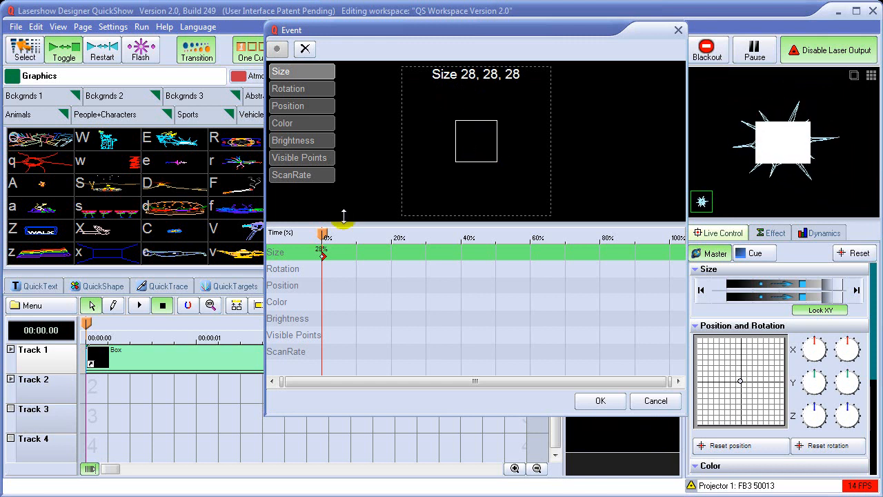
pyautogui.click(304, 110)
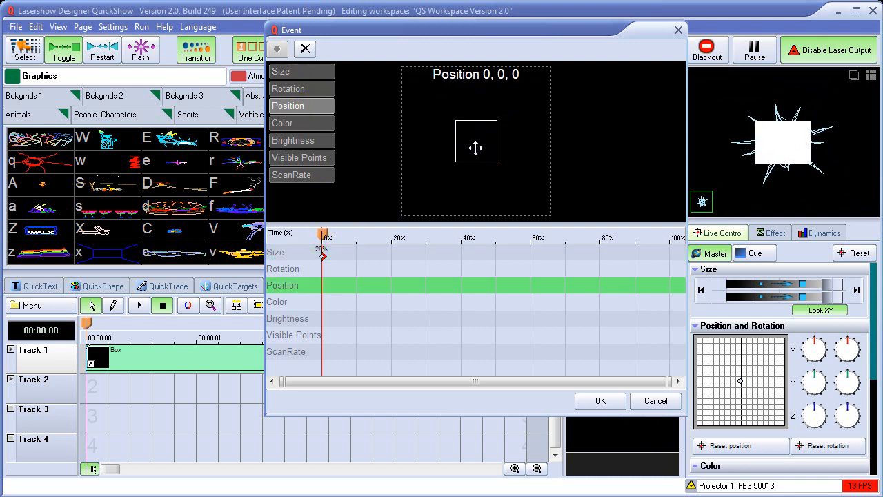
pyautogui.moveTo(476, 146); pyautogui.dragTo(428, 99)
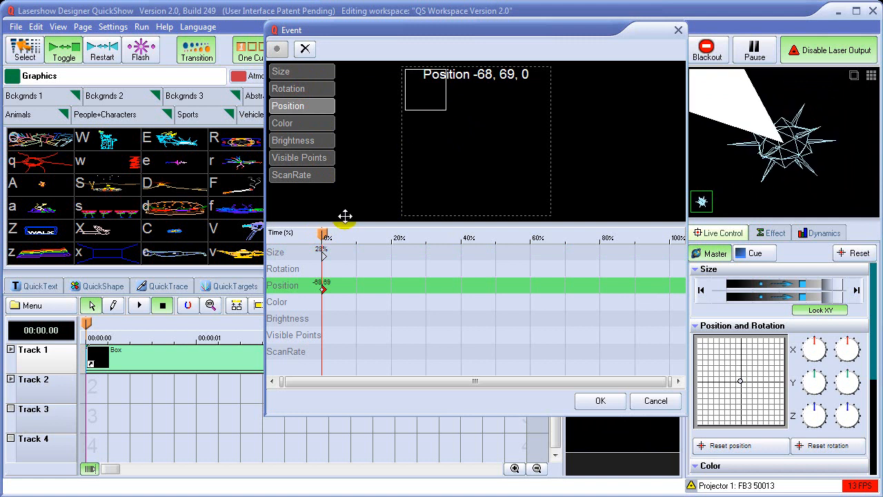
# At 100% of the Box event, add a Position key of about -2, 2 and a Size key of about 98%.
pyautogui.moveTo(325, 238); pyautogui.dragTo(670, 233)
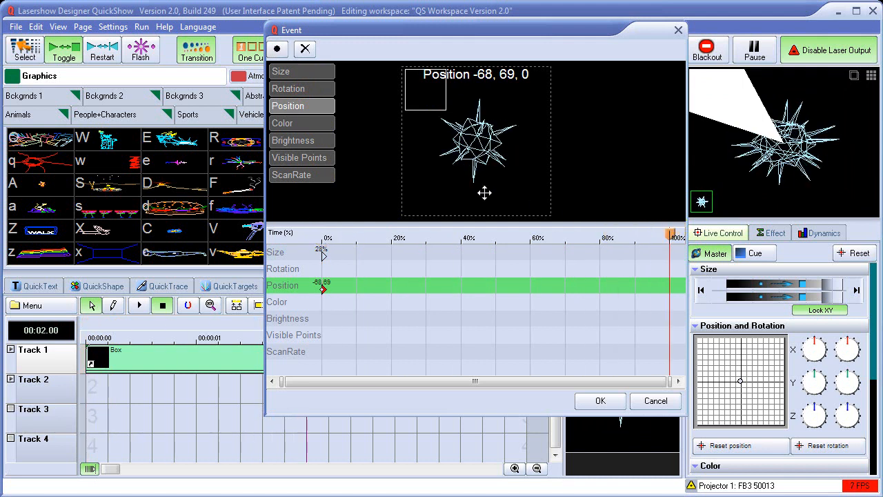
pyautogui.moveTo(429, 94); pyautogui.dragTo(476, 141)
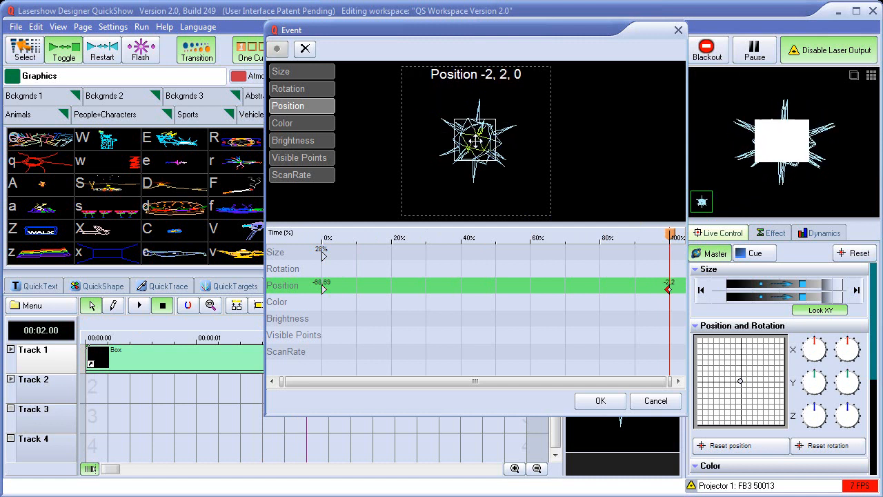
pyautogui.click(321, 73)
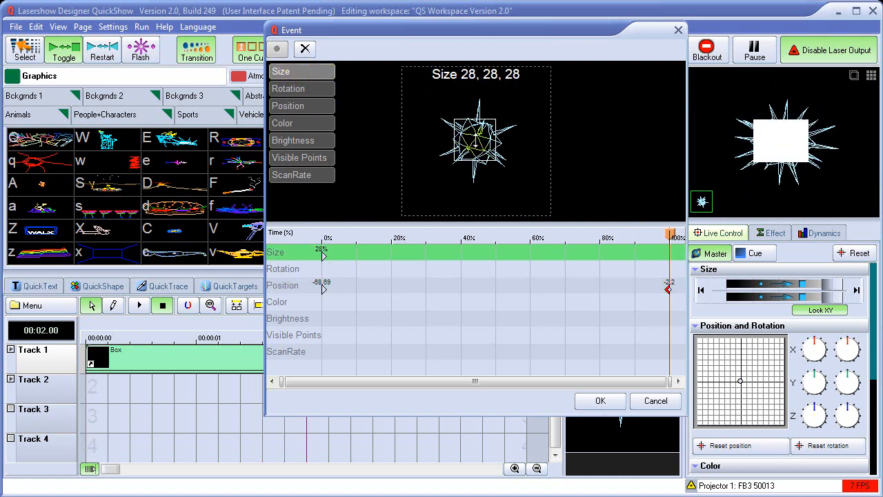
pyautogui.moveTo(477, 127); pyautogui.dragTo(481, 90)
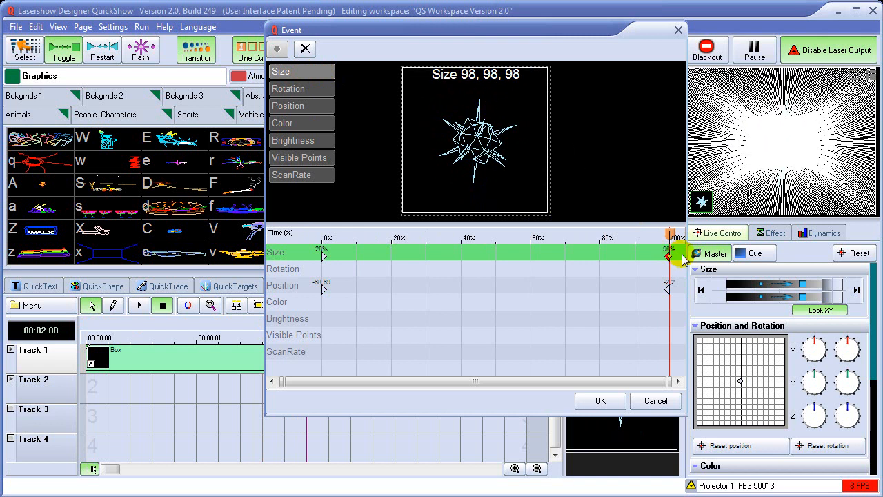
# At 0% of the Box event, add a Z rotation key of about 41 degrees and shift the Position key to about -58, 60.
pyautogui.moveTo(668, 235); pyautogui.dragTo(322, 247)
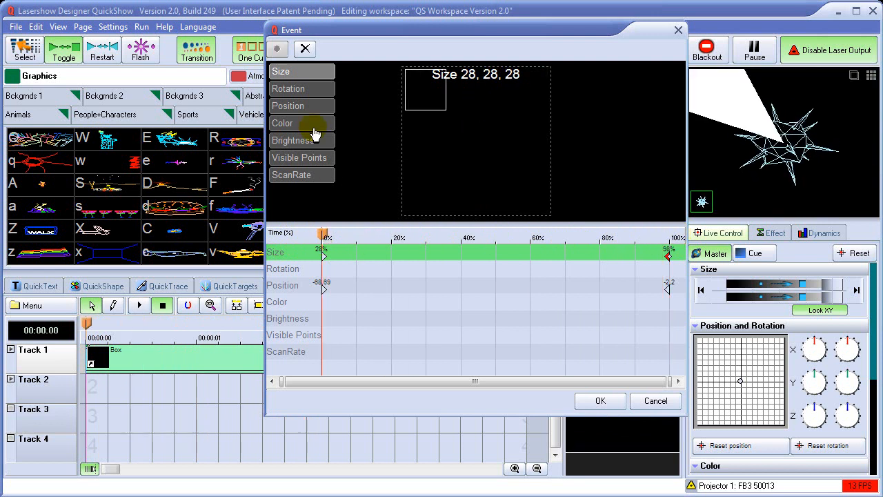
pyautogui.click(302, 90)
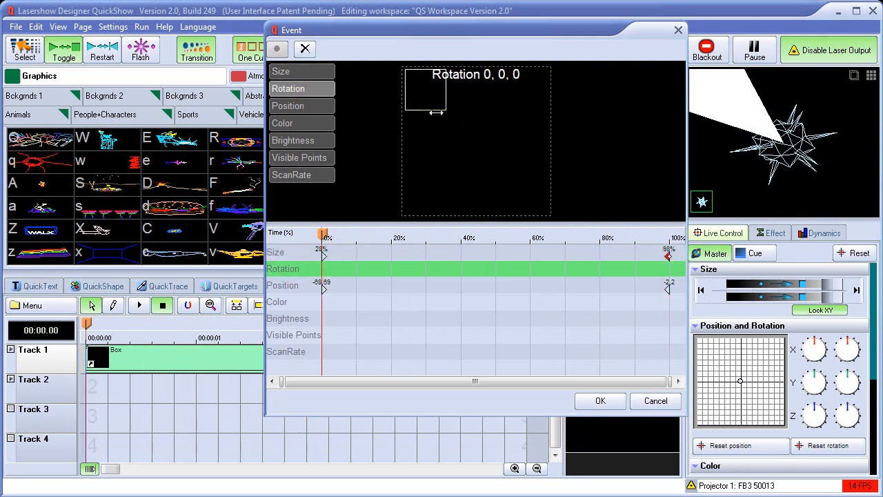
pyautogui.moveTo(441, 110); pyautogui.dragTo(467, 111)
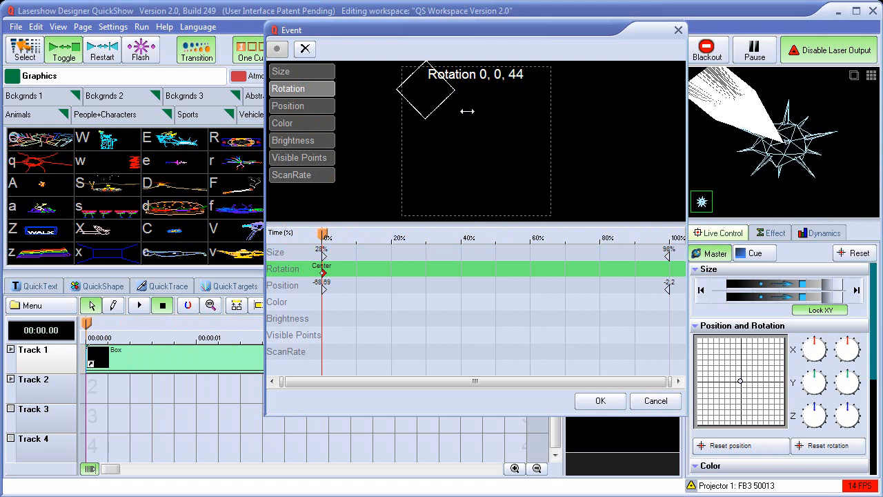
pyautogui.click(313, 110)
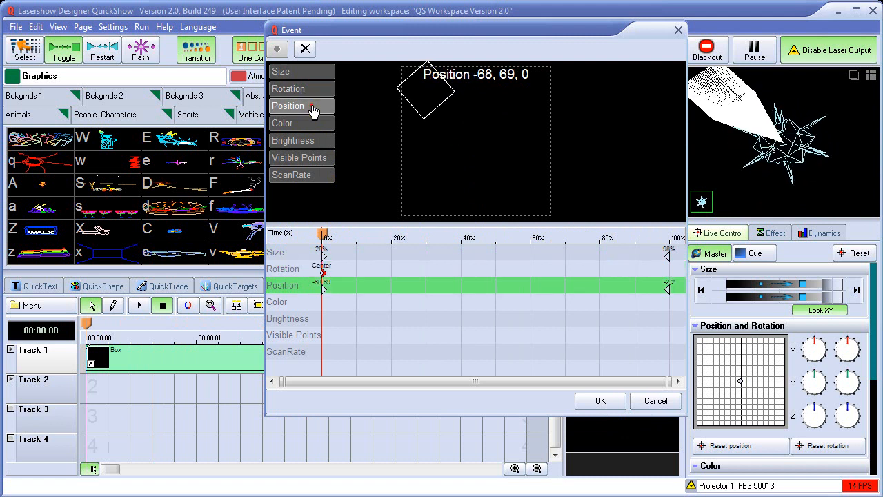
pyautogui.moveTo(430, 92); pyautogui.dragTo(440, 101)
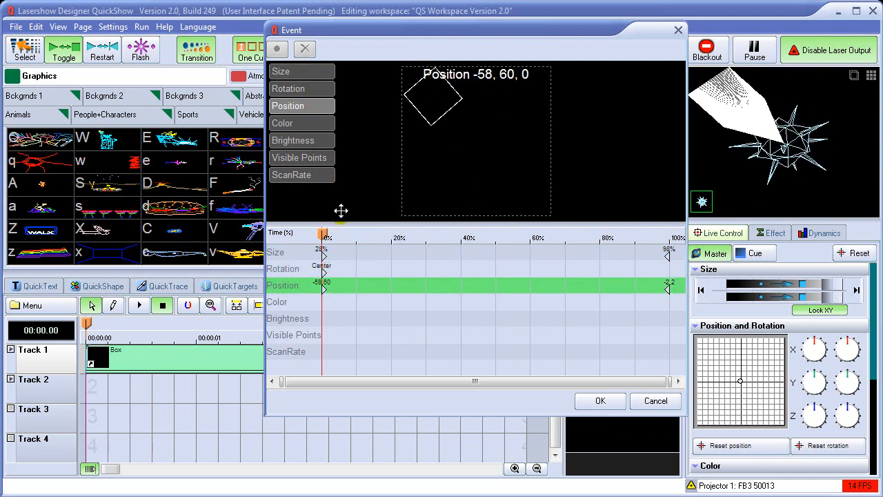
# At 100% of the Box event, add a Rotation key with Z set to 180 degrees.
pyautogui.moveTo(324, 237); pyautogui.dragTo(675, 248)
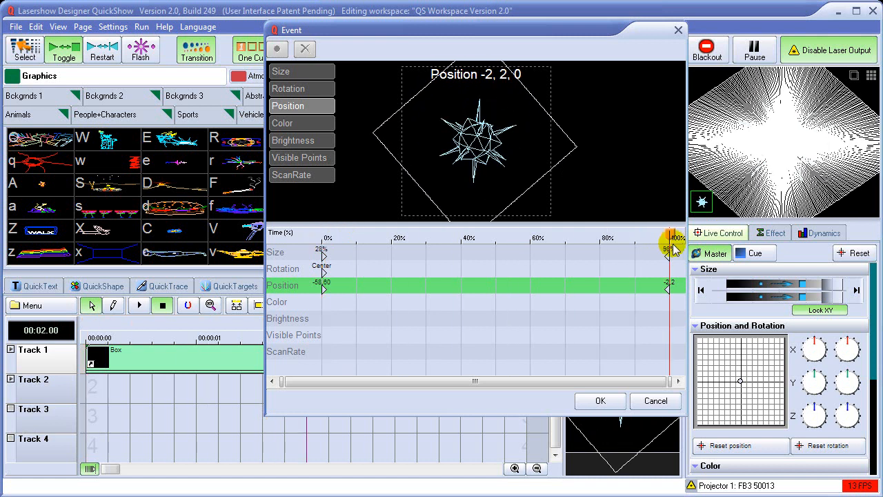
pyautogui.click(307, 94)
pyautogui.moveTo(500, 162); pyautogui.dragTo(596, 127)
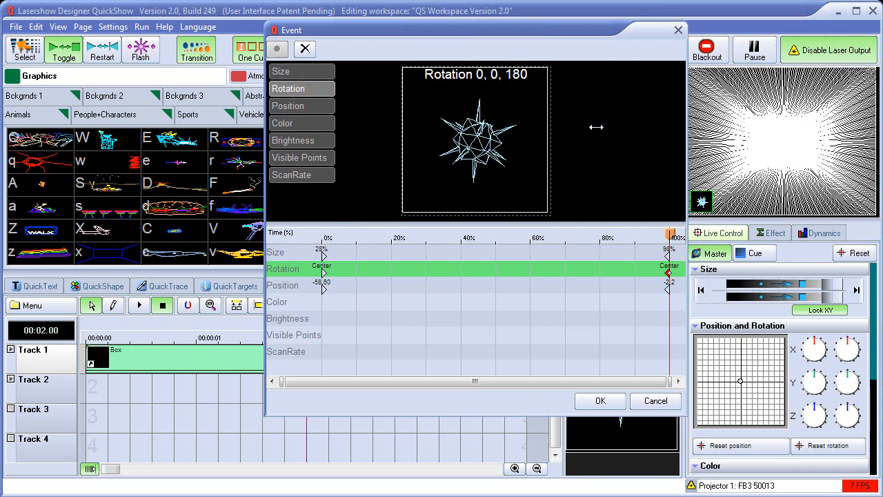
# Add Brightness keys to the Box event of about 31% at its start and 100% at its end.
pyautogui.moveTo(672, 237); pyautogui.dragTo(316, 231)
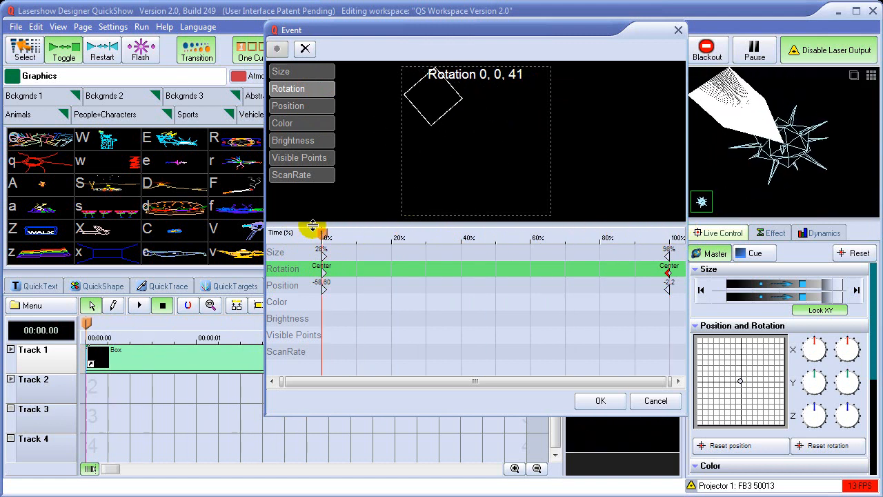
pyautogui.click(305, 144)
pyautogui.moveTo(457, 124); pyautogui.dragTo(454, 173)
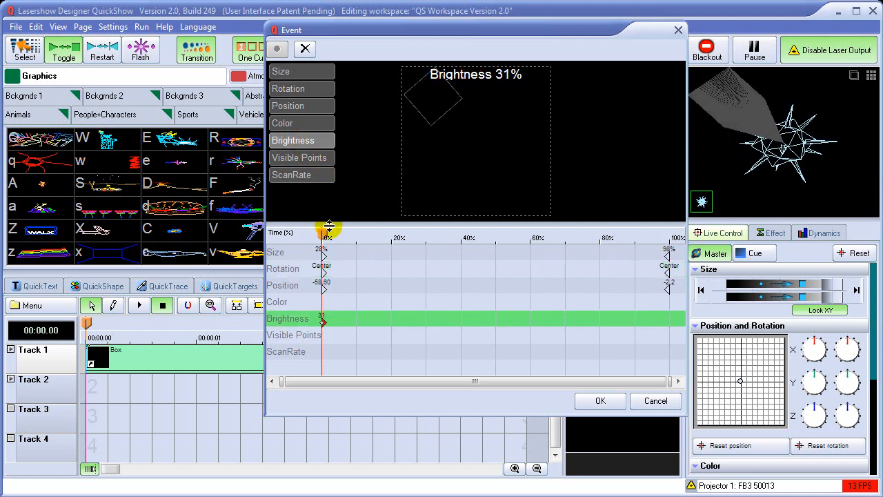
pyautogui.moveTo(323, 234); pyautogui.dragTo(673, 236)
pyautogui.moveTo(472, 165); pyautogui.dragTo(479, 104)
pyautogui.moveTo(672, 236)
pyautogui.mouseDown()
pyautogui.moveTo(349, 239)
pyautogui.moveTo(672, 252)
pyautogui.mouseUp()
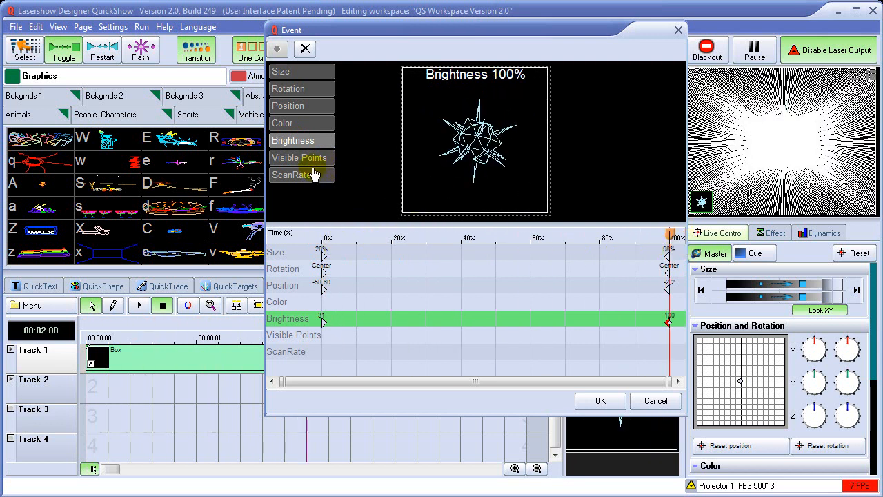
# Add a red Color key of about 100:0:7 at 0% of the Box event.
pyautogui.click(304, 126)
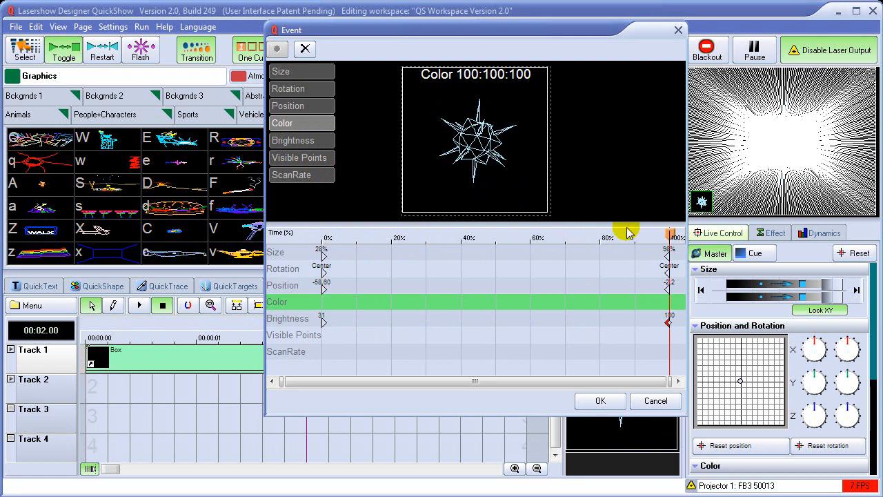
pyautogui.moveTo(668, 235); pyautogui.dragTo(318, 238)
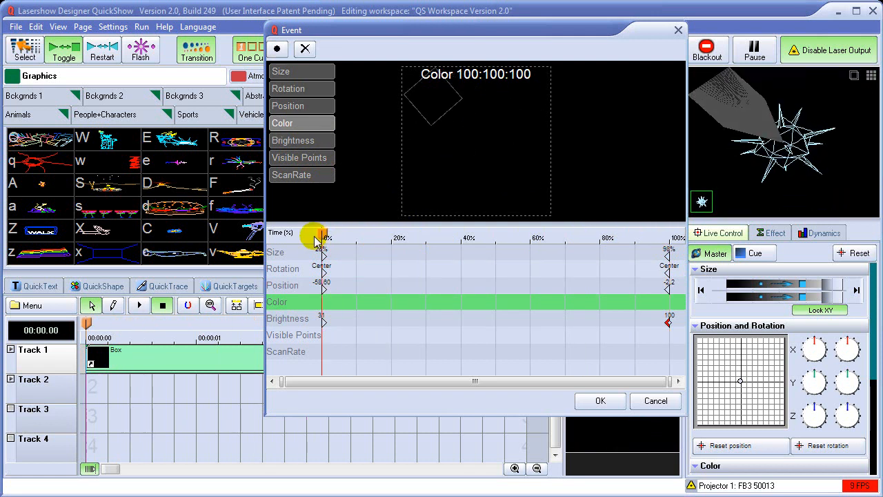
pyautogui.click(283, 122)
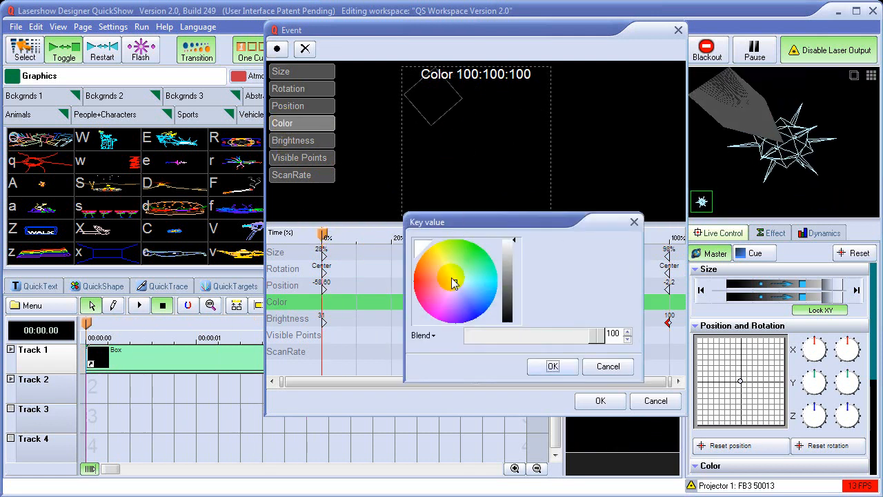
pyautogui.moveTo(455, 287); pyautogui.dragTo(411, 288)
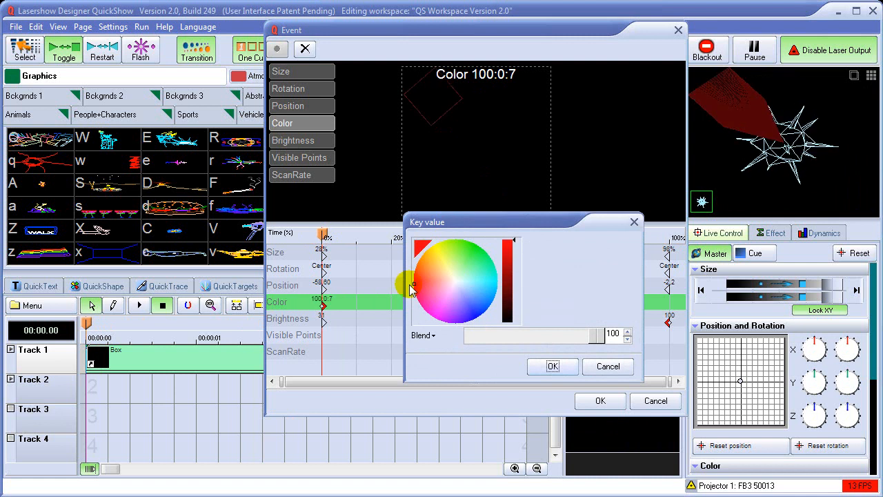
pyautogui.click(566, 372)
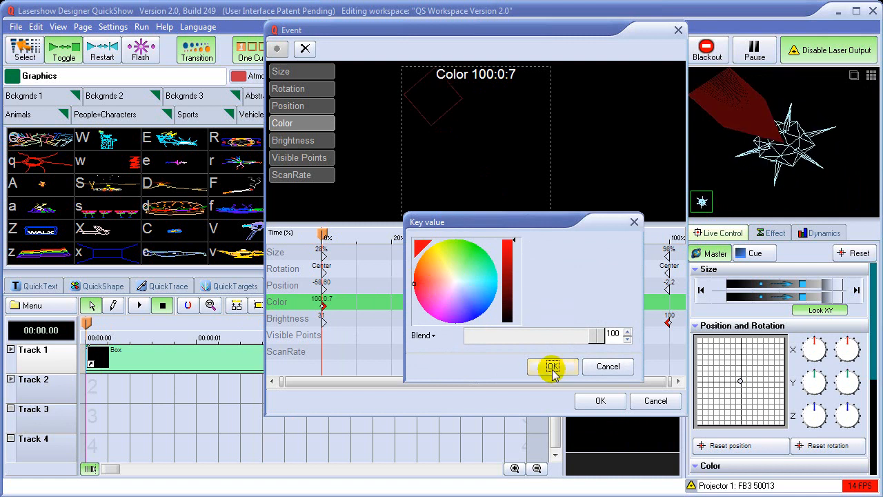
# Add a blue Color key of about 1:5:100 at 100% of the Box event.
pyautogui.moveTo(325, 235); pyautogui.dragTo(688, 259)
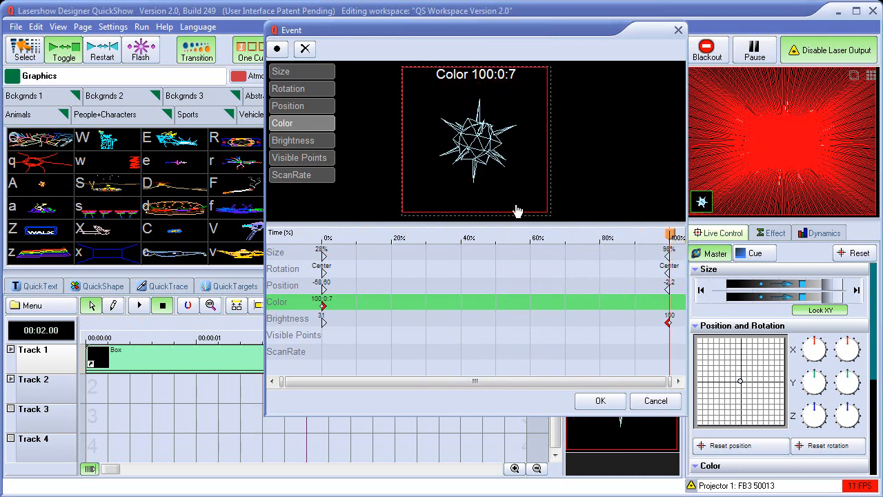
pyautogui.click(438, 132)
pyautogui.moveTo(467, 307); pyautogui.dragTo(477, 316)
pyautogui.click(552, 365)
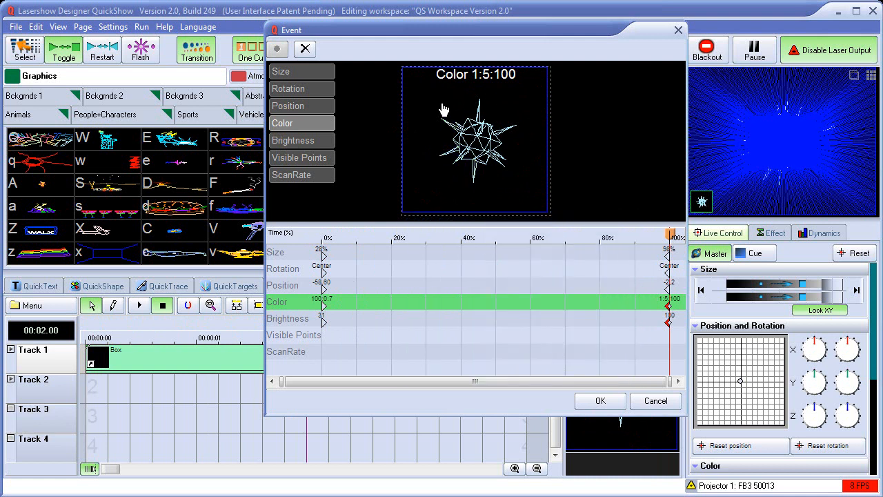
# Set the Size key at 100% of the Box event to 100% through its key value settings.
pyautogui.moveTo(666, 234)
pyautogui.mouseDown()
pyautogui.moveTo(347, 237)
pyautogui.moveTo(681, 245)
pyautogui.mouseUp()
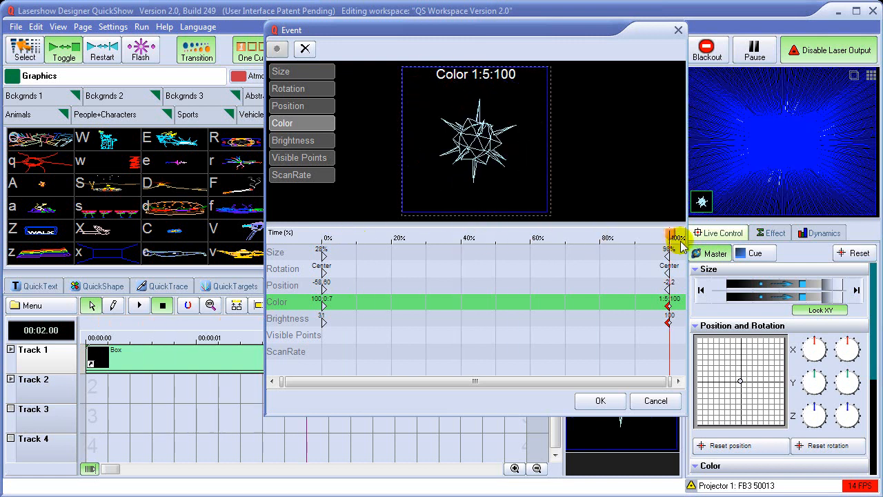
pyautogui.click(308, 72)
pyautogui.doubleClick(308, 73)
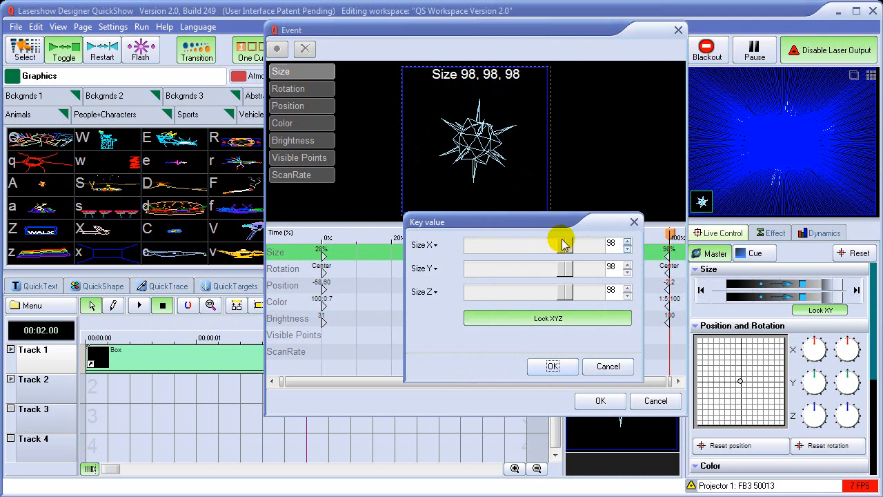
pyautogui.moveTo(566, 247)
pyautogui.mouseDown()
pyautogui.moveTo(549, 247)
pyautogui.moveTo(566, 248)
pyautogui.mouseUp()
pyautogui.click(553, 365)
# Review the key value settings of the Rotation and Color keys at 100% of the Box event without changing them.
pyautogui.click(305, 89)
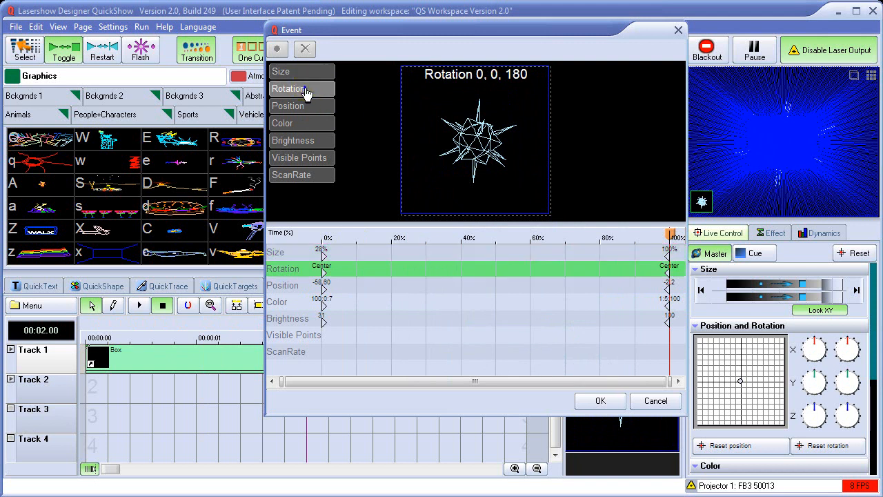
pyautogui.doubleClick(447, 113)
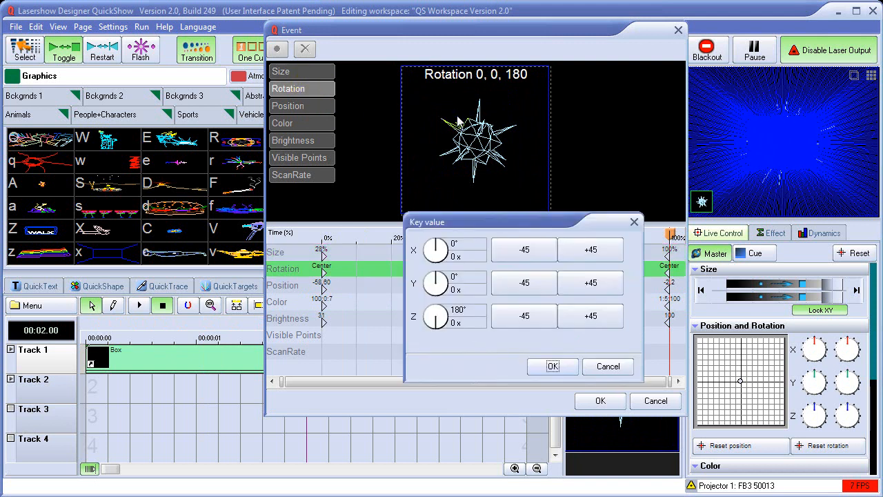
pyautogui.click(588, 357)
pyautogui.click(307, 126)
pyautogui.doubleClick(475, 146)
pyautogui.click(606, 366)
pyautogui.click(314, 73)
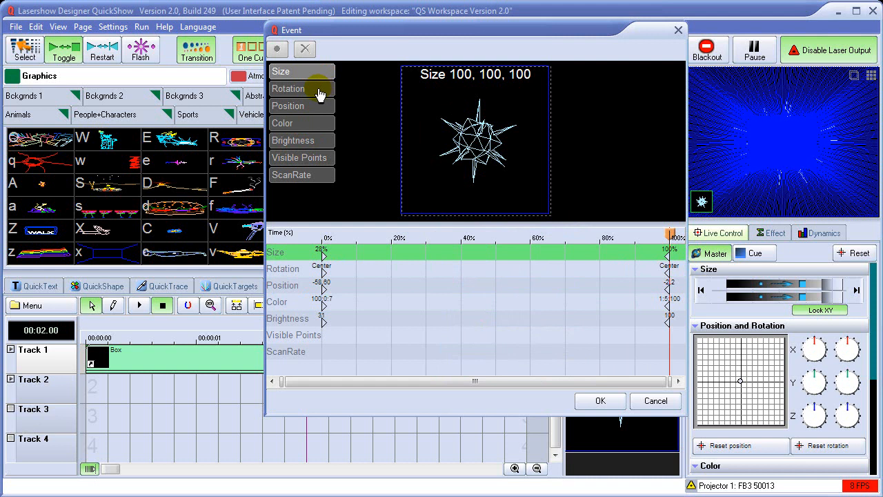
# Try setting the Rotation key at 100% of the Box event to about -62° on X and -52° on Y.
pyautogui.click(318, 90)
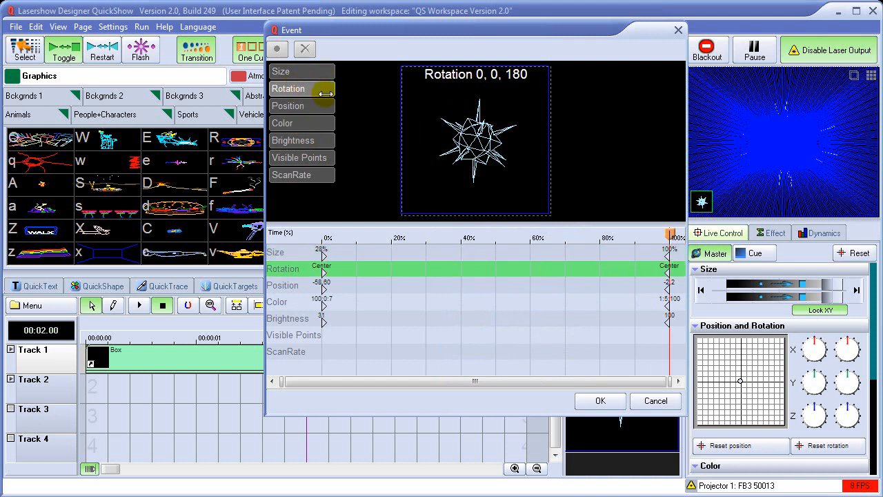
pyautogui.doubleClick(475, 146)
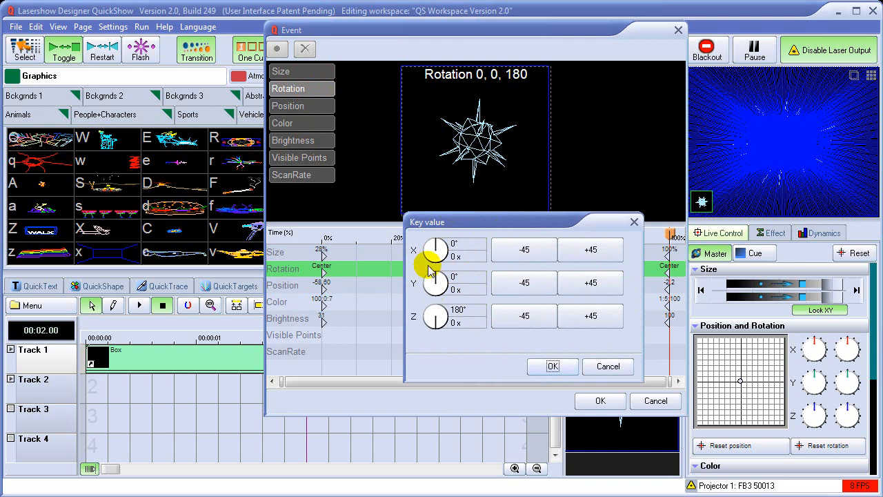
pyautogui.moveTo(436, 246); pyautogui.dragTo(439, 285)
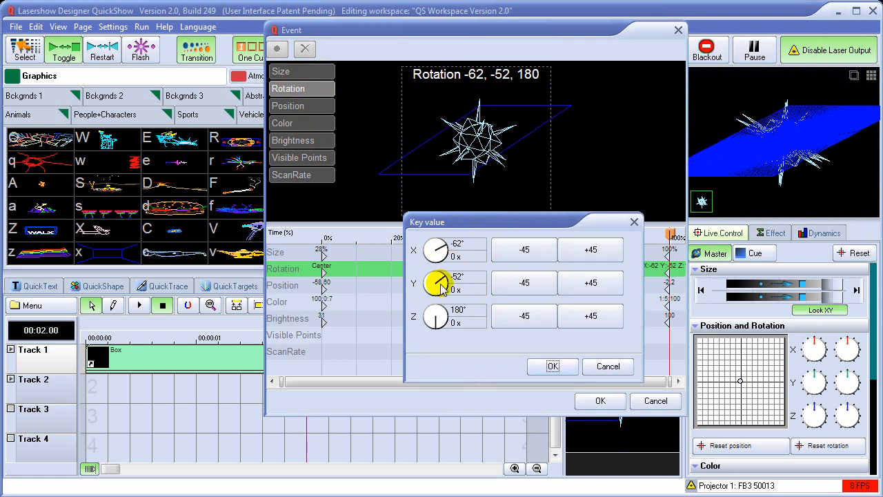
pyautogui.click(607, 366)
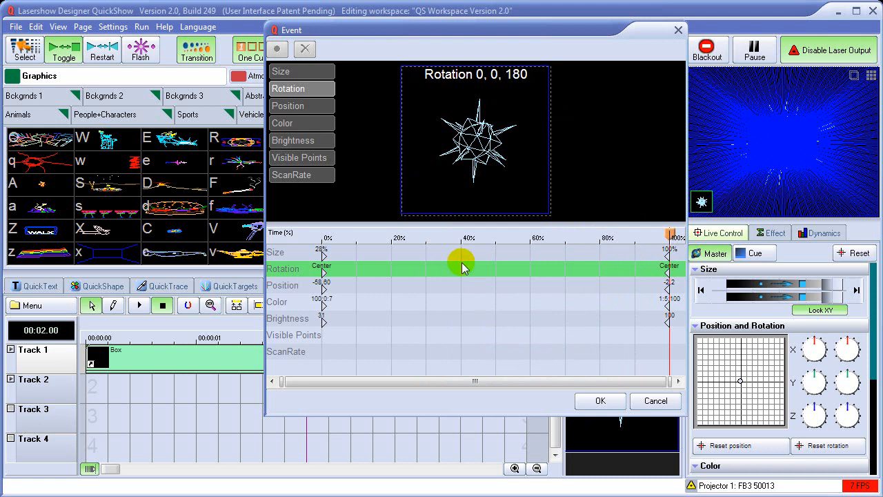
# Apply the Box event's effect edits, then scrub through its overlap with the Crystal event to about 2.70 seconds.
pyautogui.moveTo(670, 235)
pyautogui.mouseDown()
pyautogui.moveTo(325, 238)
pyautogui.moveTo(547, 254)
pyautogui.moveTo(677, 250)
pyautogui.moveTo(334, 249)
pyautogui.moveTo(676, 232)
pyautogui.mouseUp()
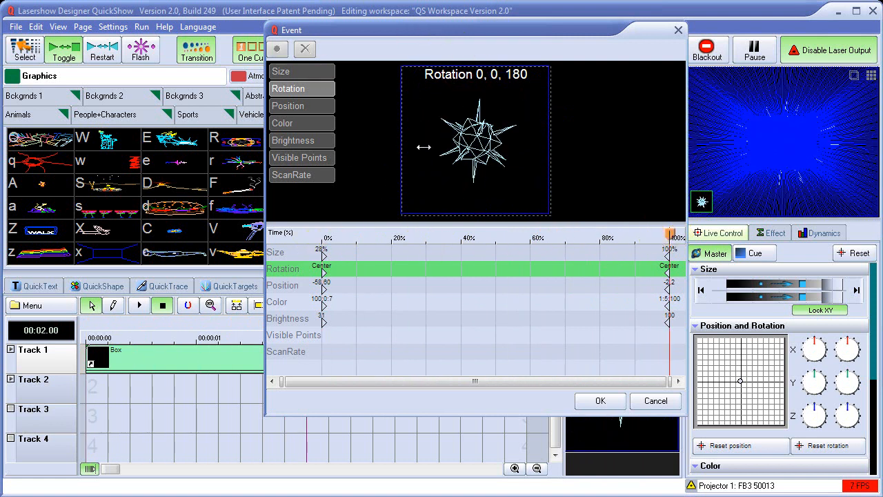
pyautogui.click(599, 402)
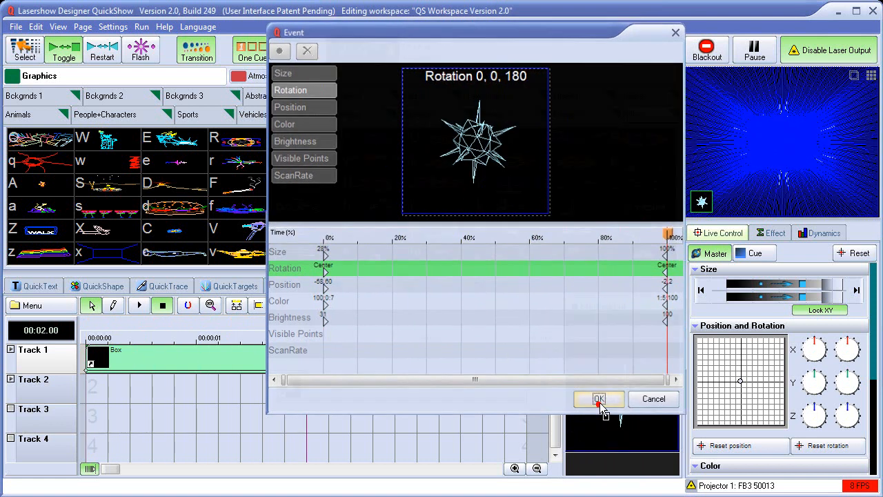
pyautogui.moveTo(306, 331); pyautogui.dragTo(273, 385)
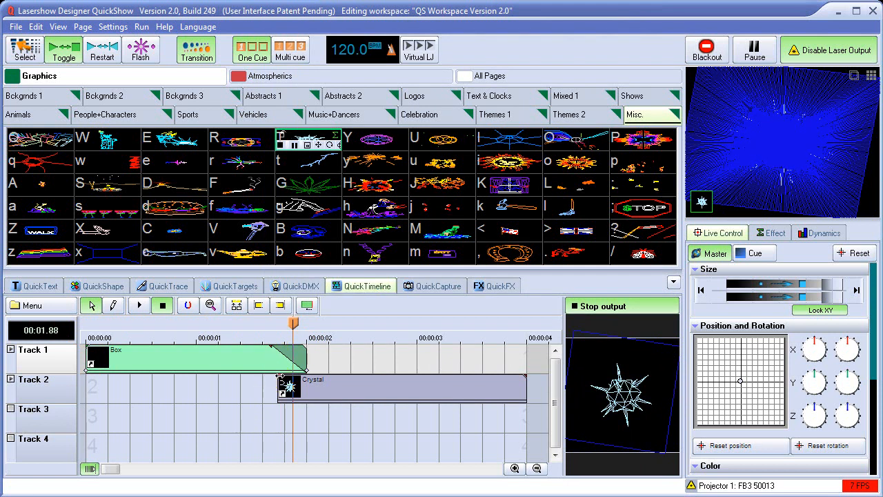
pyautogui.click(282, 378)
pyautogui.moveTo(293, 324); pyautogui.dragTo(382, 337)
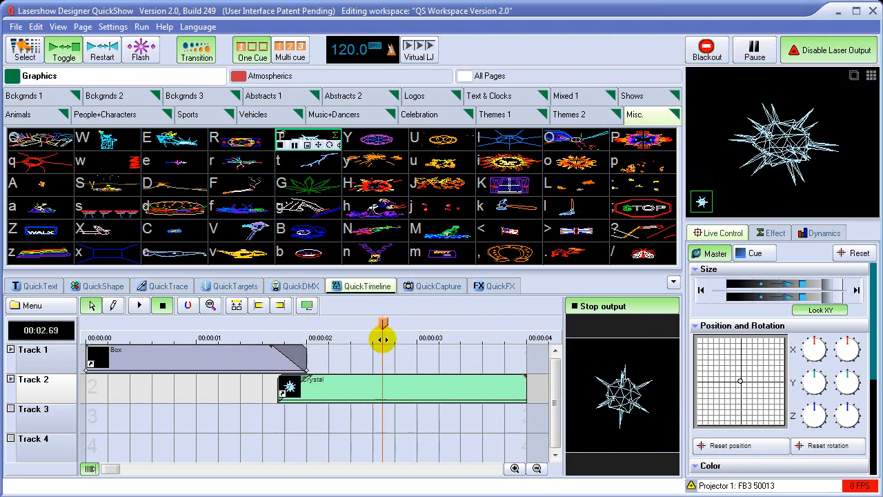
# Open the event effect editor for the Crystal event on Track 2 and go to 0% of its time.
pyautogui.click(362, 392)
pyautogui.rightClick(364, 391)
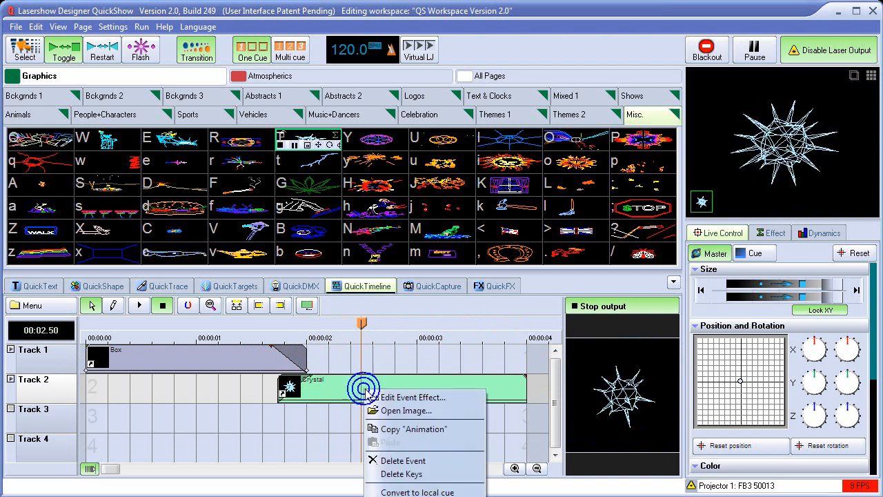
pyautogui.click(409, 399)
pyautogui.moveTo(323, 237)
pyautogui.mouseDown()
pyautogui.moveTo(402, 235)
pyautogui.moveTo(322, 234)
pyautogui.mouseUp()
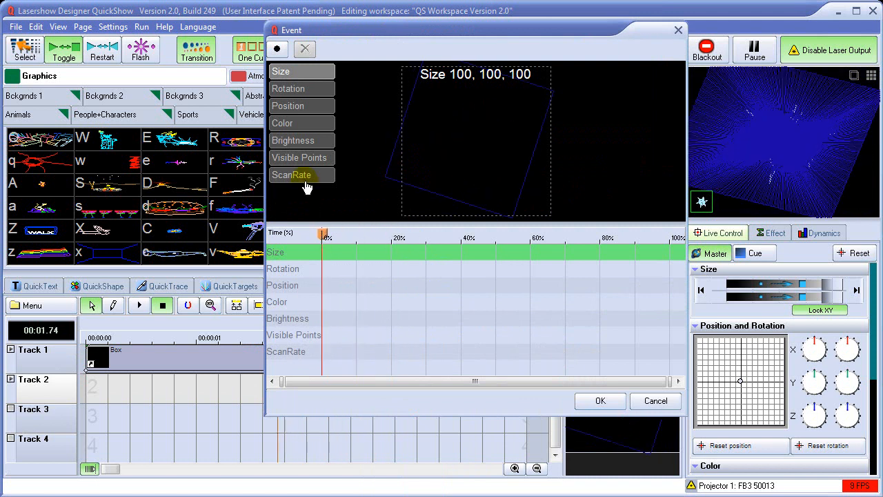
# Add a blue Color key of about 6:0:100 at 0% of the Crystal event, preview it at about 20%, and apply the effect.
pyautogui.click(305, 124)
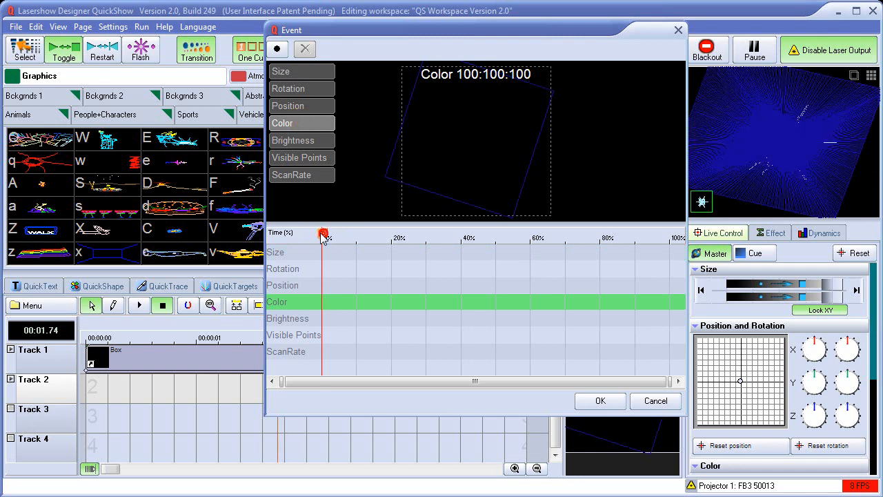
pyautogui.moveTo(423, 34); pyautogui.dragTo(594, 31)
pyautogui.moveTo(497, 233)
pyautogui.mouseDown()
pyautogui.moveTo(525, 236)
pyautogui.moveTo(505, 235)
pyautogui.mouseUp()
pyautogui.moveTo(544, 237)
pyautogui.mouseDown()
pyautogui.moveTo(483, 231)
pyautogui.moveTo(535, 236)
pyautogui.moveTo(489, 247)
pyautogui.mouseUp()
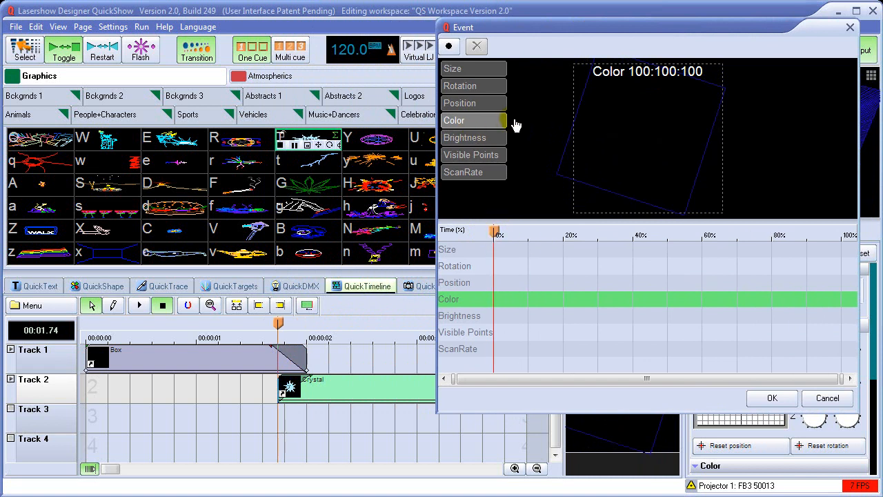
pyautogui.click(643, 123)
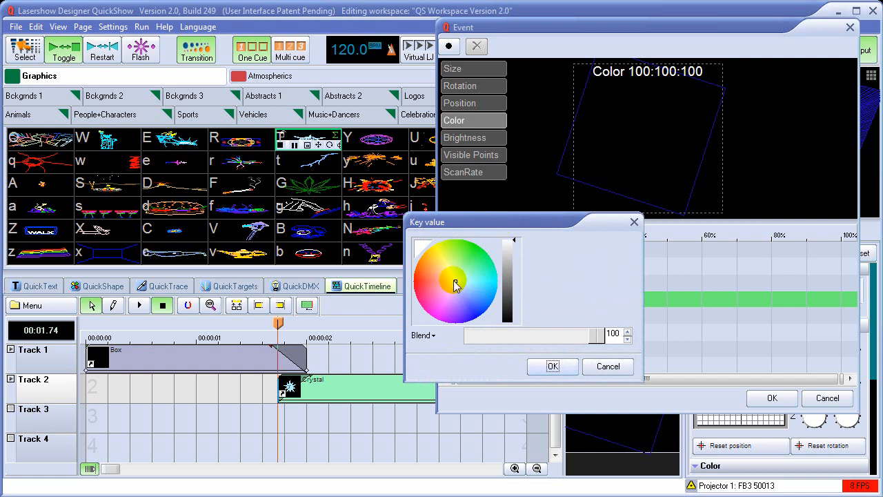
pyautogui.moveTo(456, 285); pyautogui.dragTo(476, 324)
pyautogui.click(553, 366)
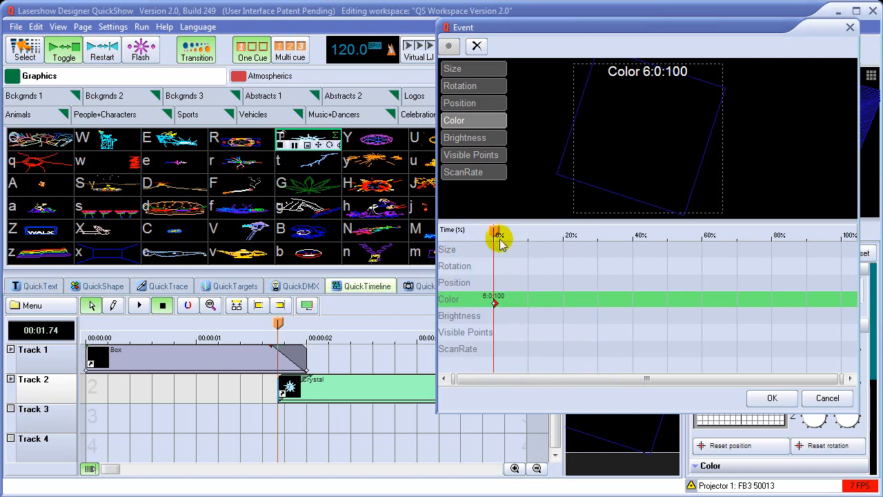
pyautogui.moveTo(504, 234); pyautogui.dragTo(564, 233)
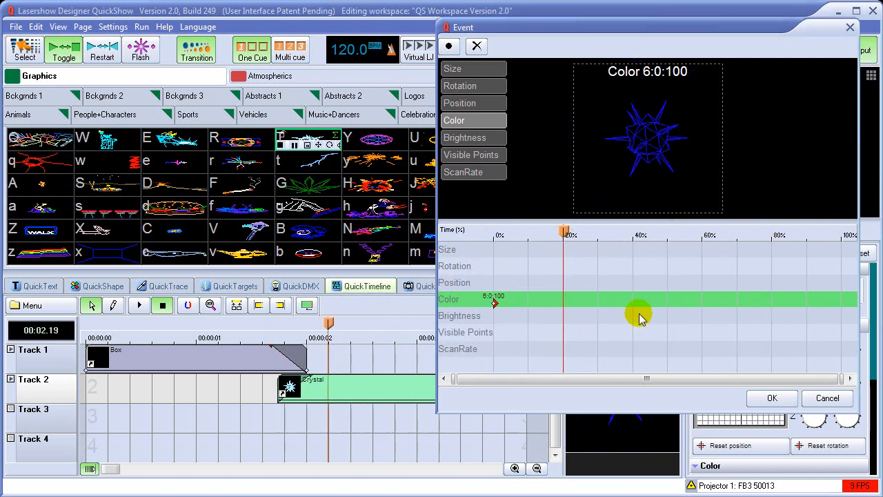
pyautogui.click(772, 398)
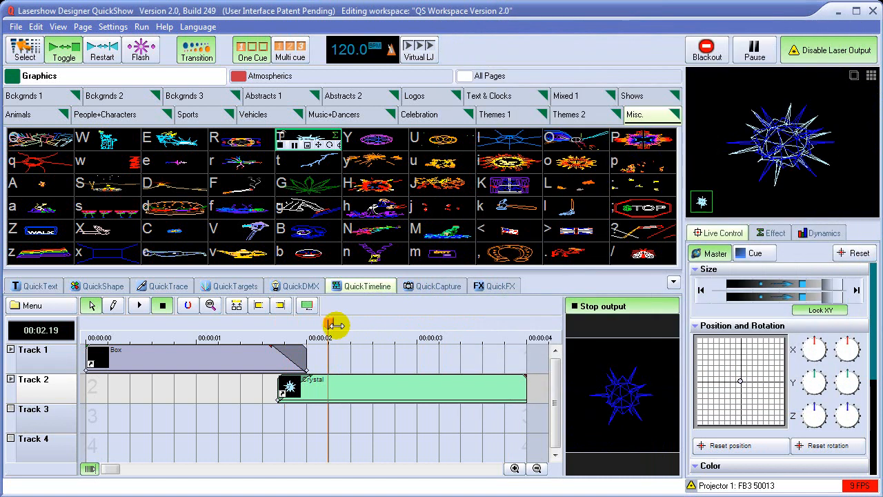
# Play the Box and Crystal show from the start of the timeline and stop playback at about 1.42 seconds.
pyautogui.moveTo(328, 324); pyautogui.dragTo(80, 340)
pyautogui.click(141, 311)
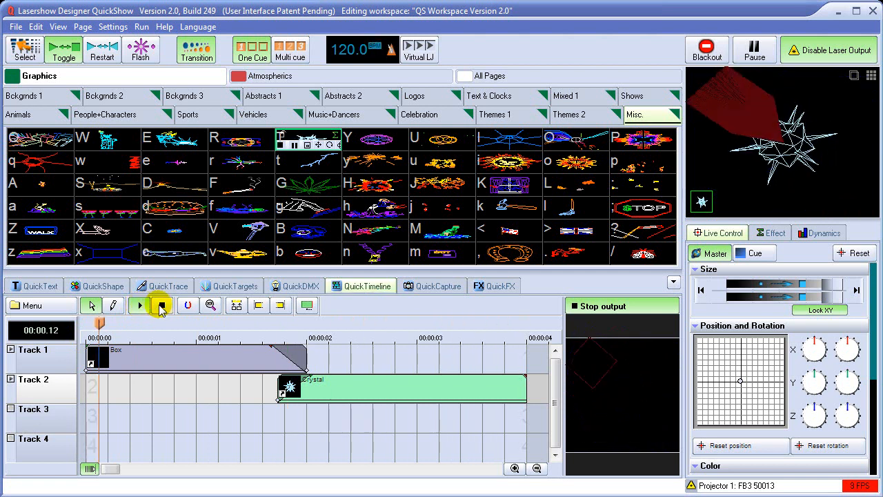
pyautogui.click(161, 308)
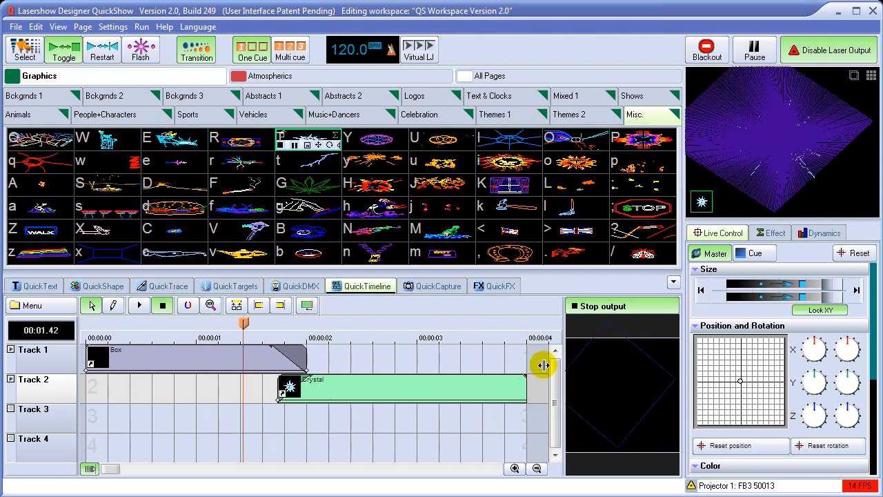
# Show the Animals cue page with the QuickTools area hidden, and toggle playback of Cue 59 on and off.
pyautogui.click(45, 119)
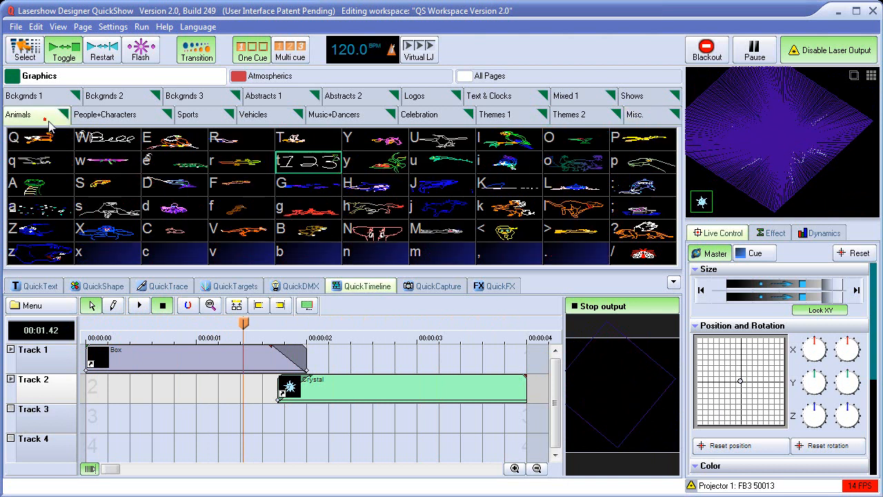
pyautogui.moveTo(621, 402); pyautogui.dragTo(574, 254)
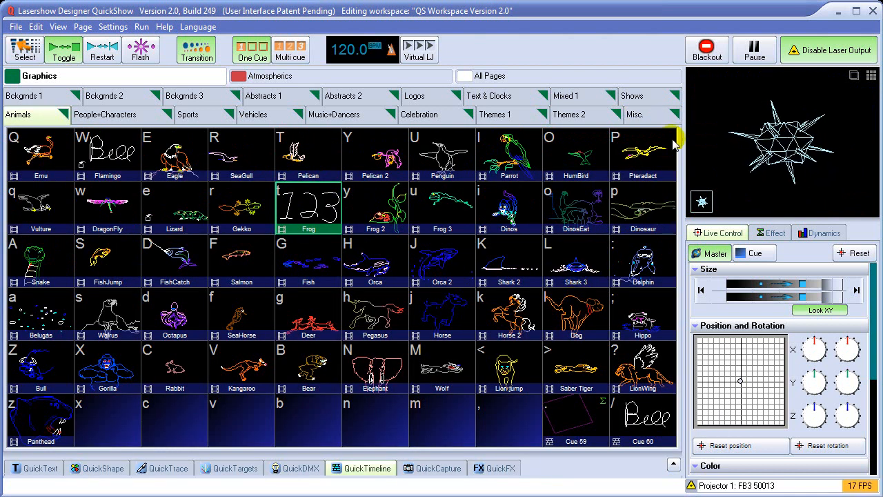
pyautogui.click(572, 420)
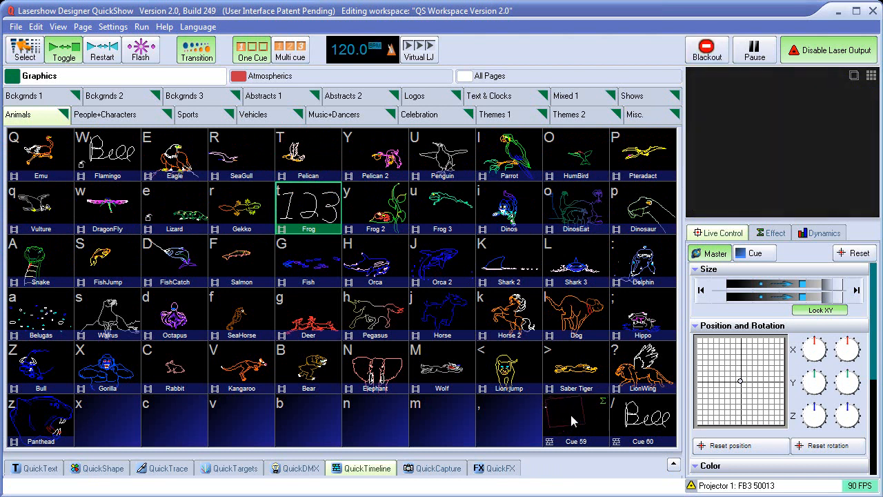
pyautogui.click(578, 426)
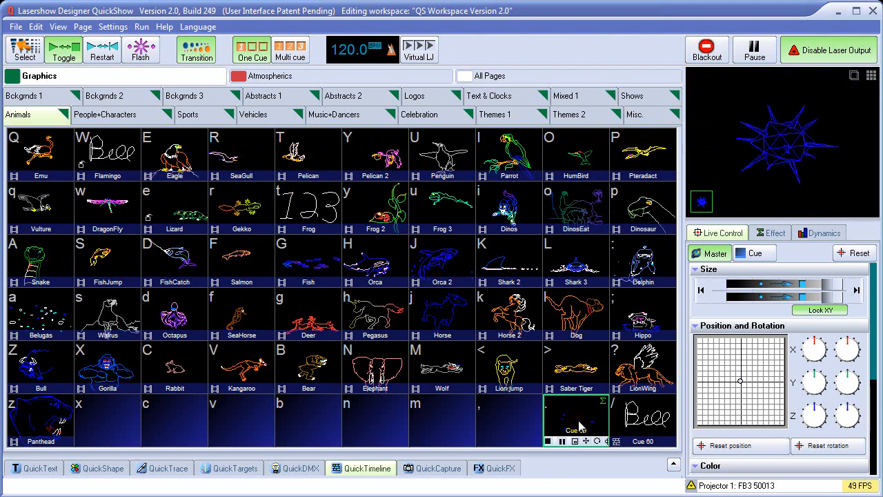
pyautogui.click(579, 426)
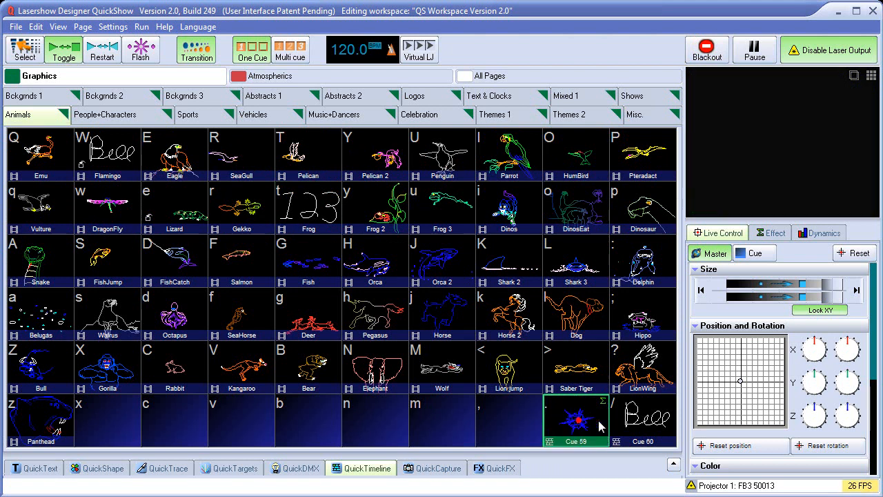
# Play the Cue 60 show, black out the laser output, and restart the cue.
pyautogui.click(650, 428)
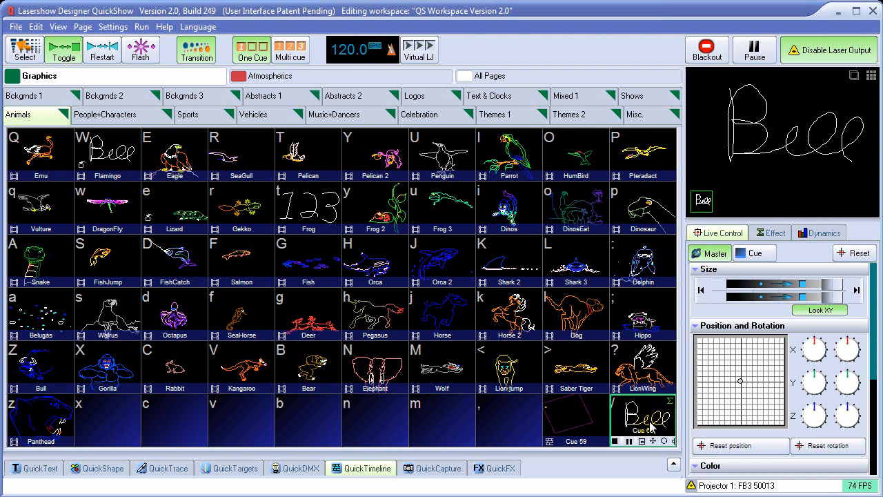
pyautogui.click(715, 58)
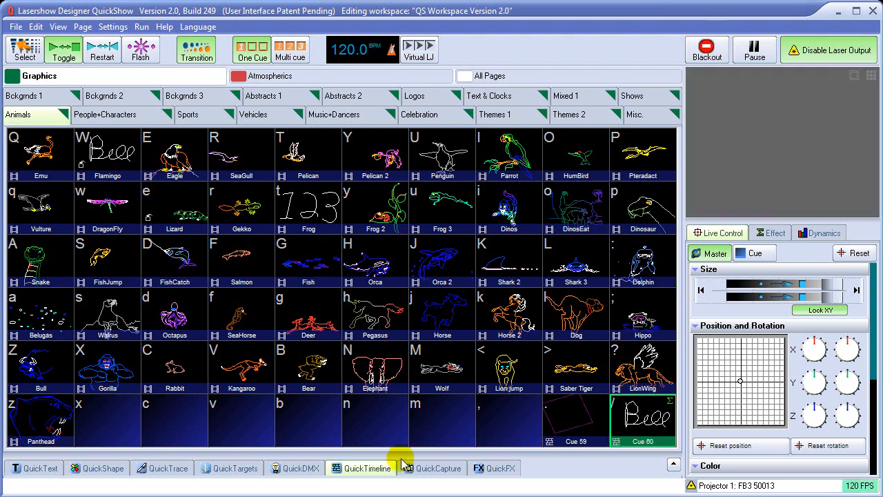
pyautogui.click(641, 421)
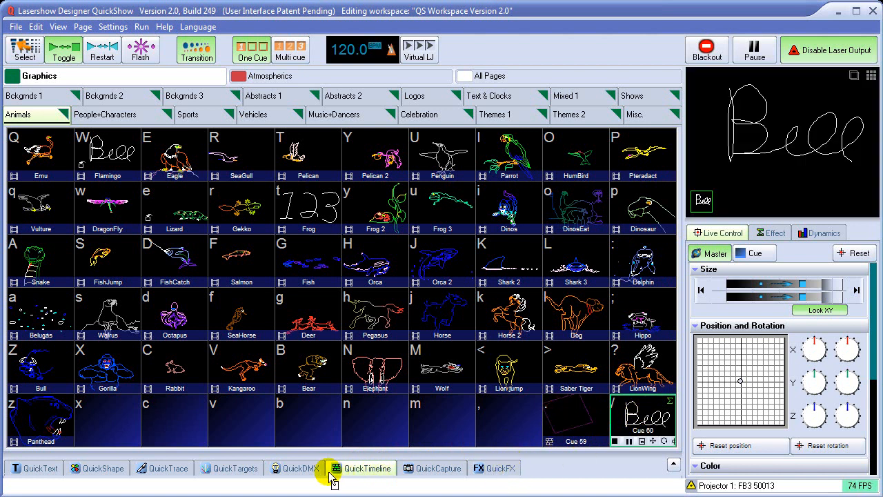
# Load Cue 60 and then Cue 59 from the Animals page into QuickTimeline for editing.
pyautogui.click(377, 474)
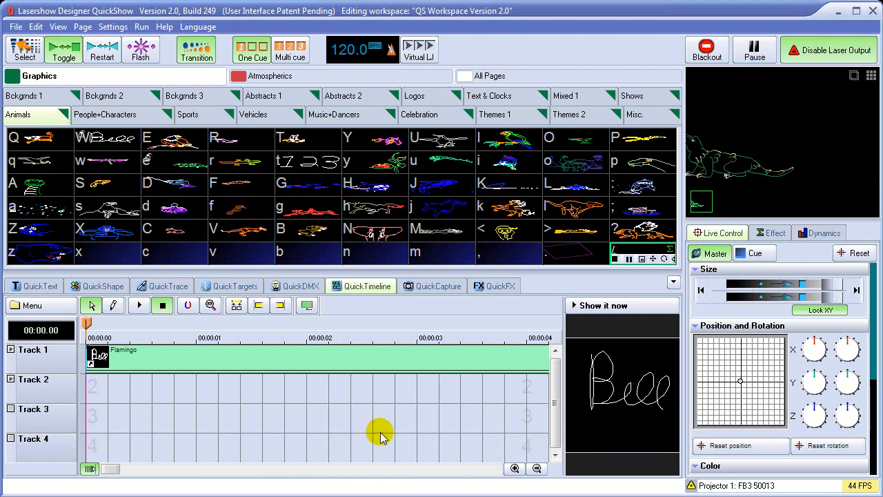
pyautogui.click(577, 260)
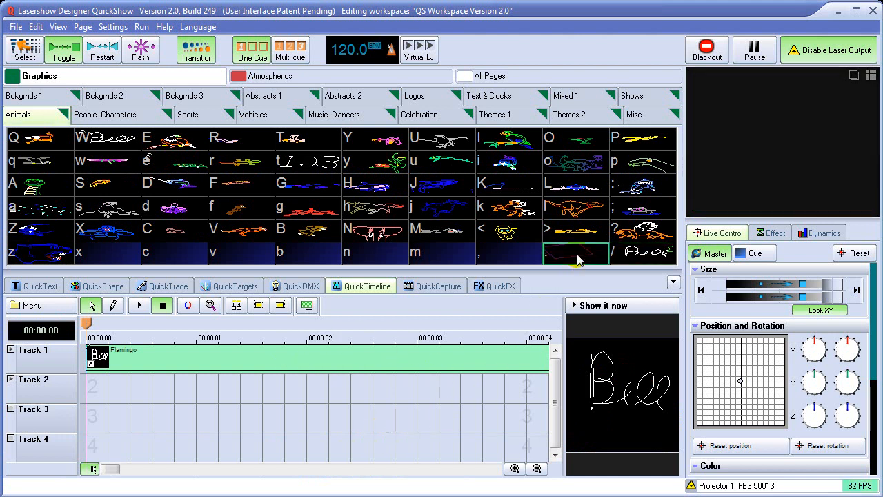
pyautogui.moveTo(528, 274); pyautogui.dragTo(361, 290)
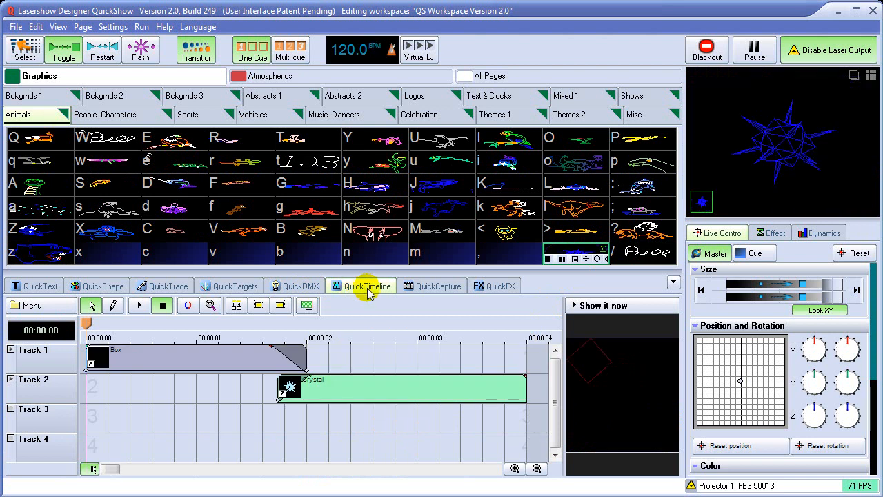
# Scrub Cue 59's timeline, return the playhead to 00:00.00, and hide the QuickTools area.
pyautogui.click(90, 326)
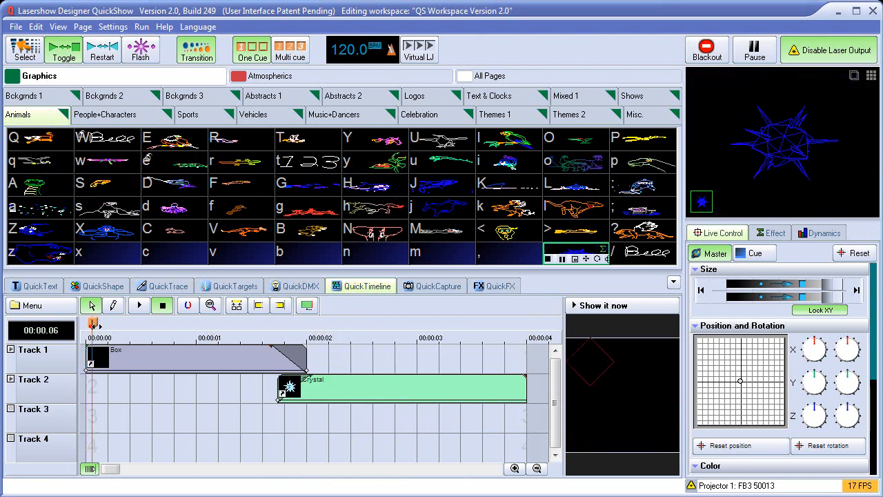
pyautogui.moveTo(299, 330); pyautogui.dragTo(90, 328)
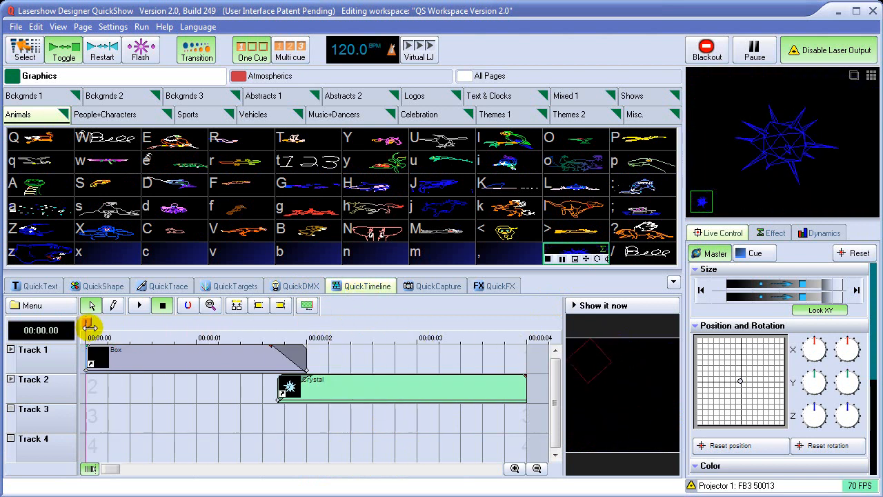
pyautogui.click(673, 283)
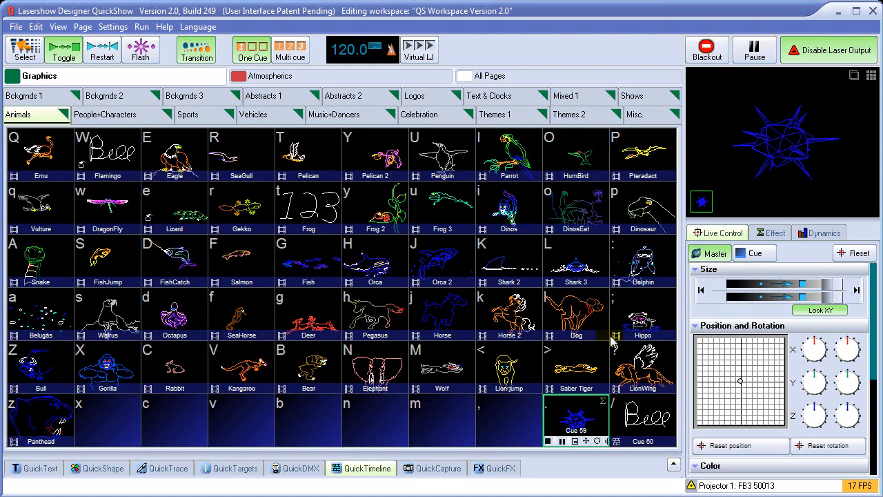
# Stop Cue 59 and examine its cue properties, covering the general settings, the show playback option and the audio file.
pyautogui.click(583, 421)
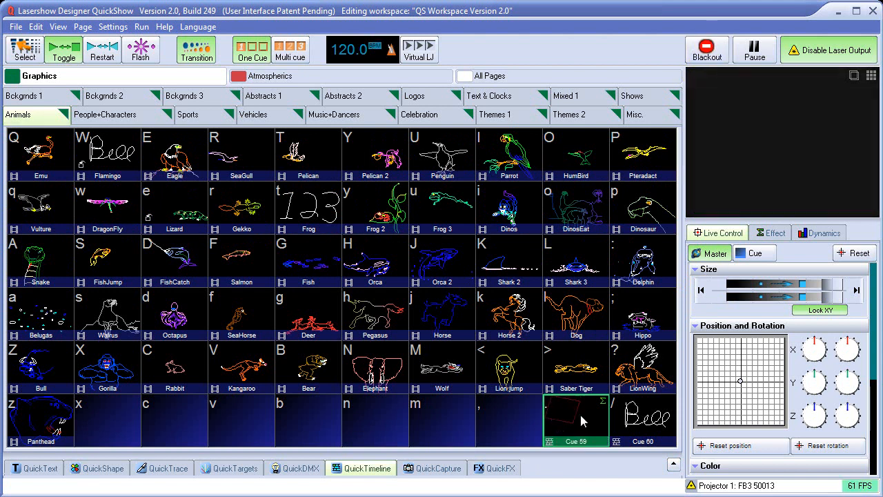
pyautogui.rightClick(583, 421)
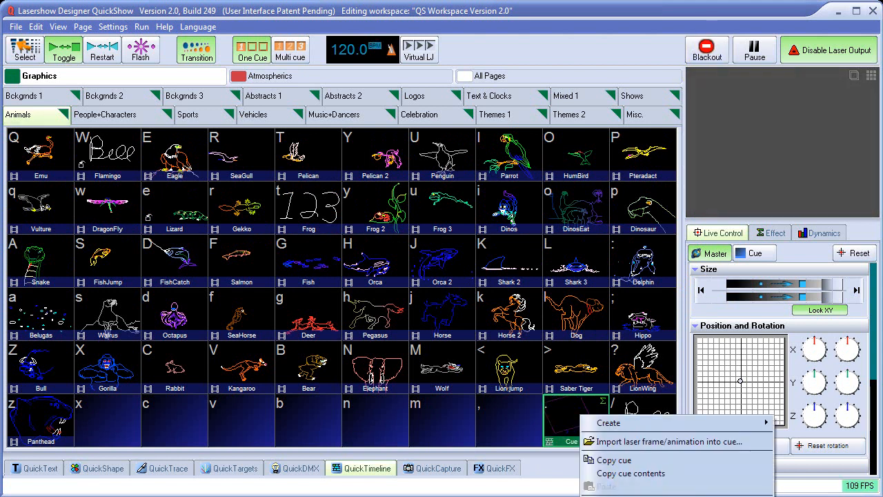
pyautogui.click(614, 496)
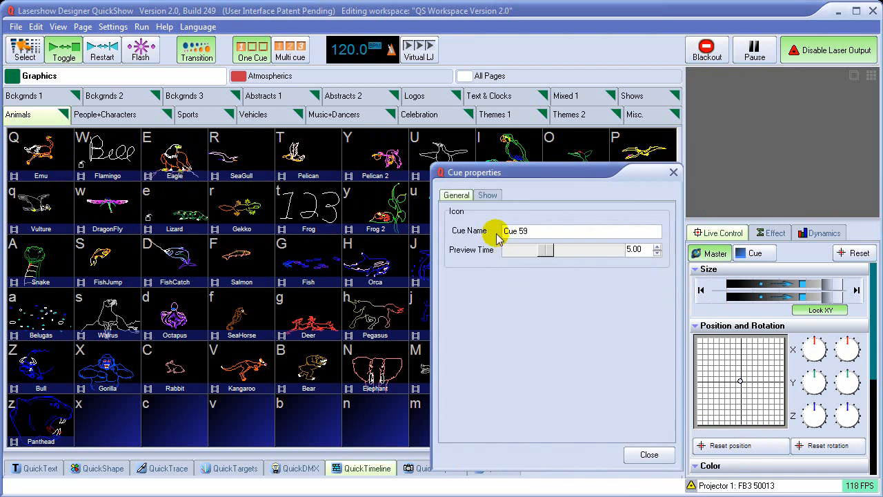
pyautogui.click(489, 192)
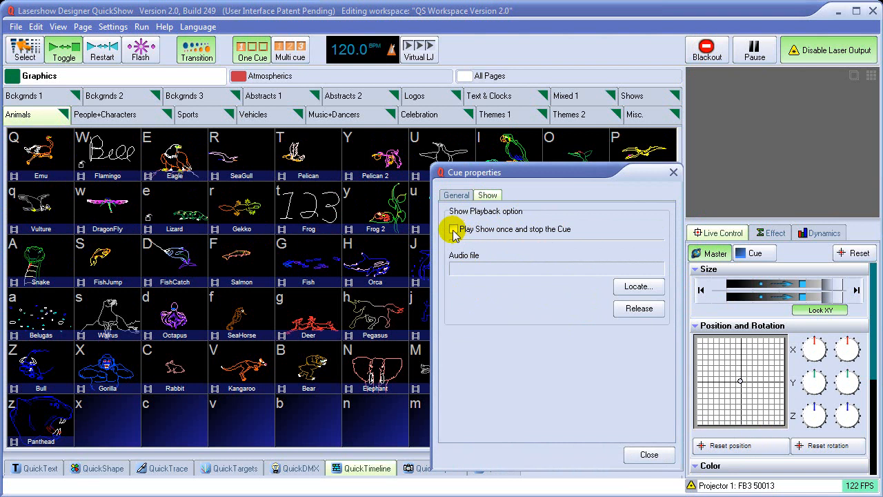
pyautogui.click(648, 455)
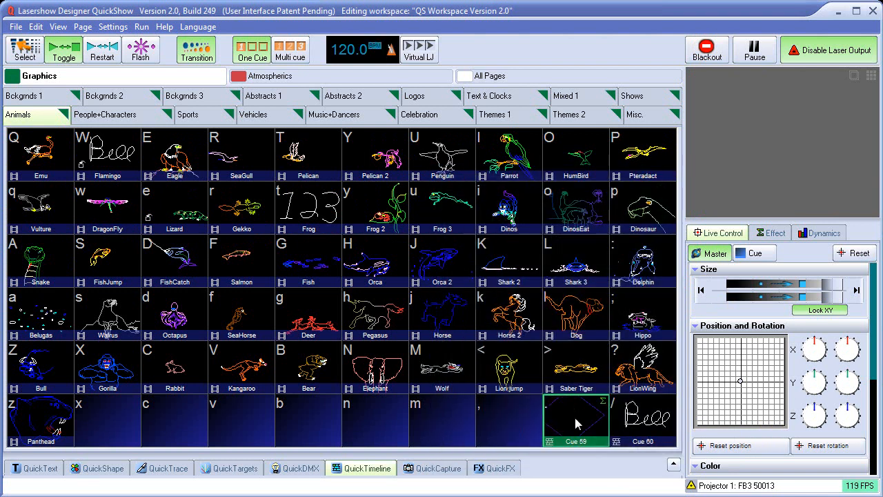
# Recheck the "Play Show once and stop the Cue" option in Cue 59's show properties, leaving the settings as they are.
pyautogui.rightClick(575, 419)
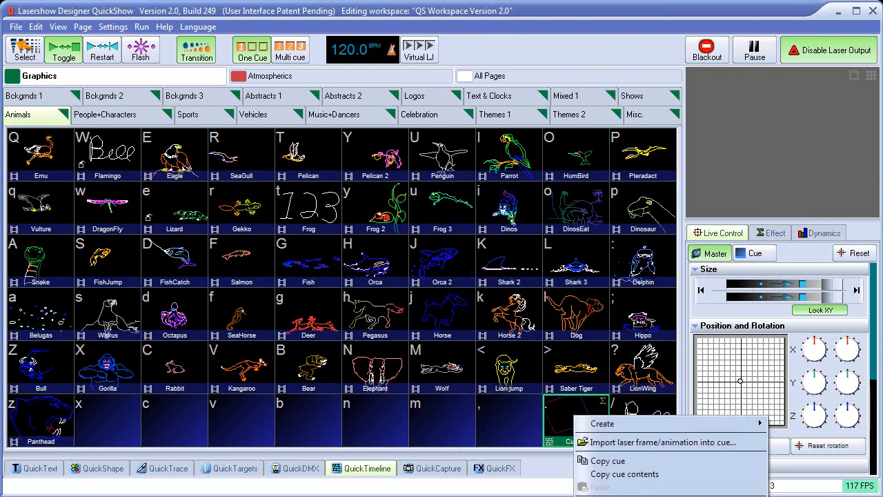
pyautogui.click(614, 484)
pyautogui.click(483, 195)
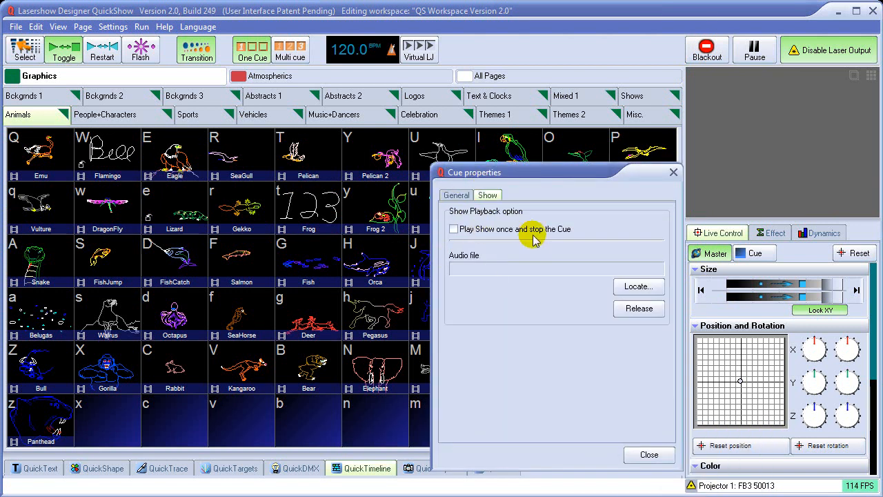
pyautogui.click(649, 454)
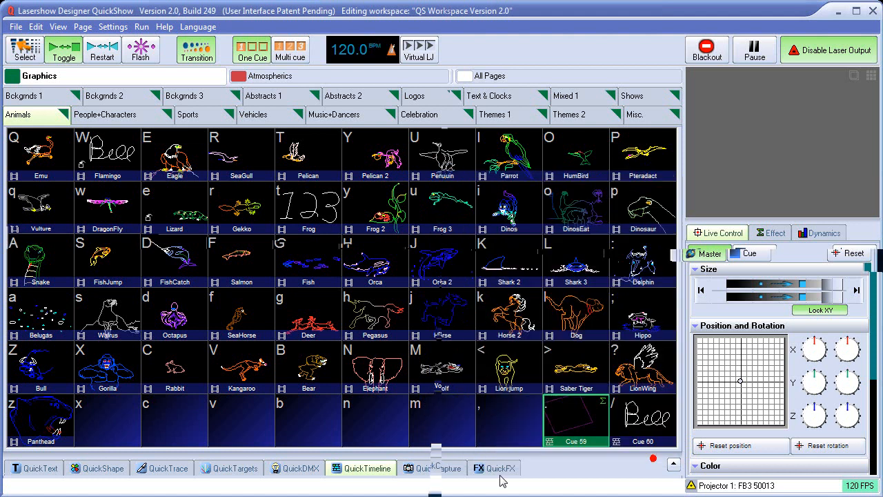
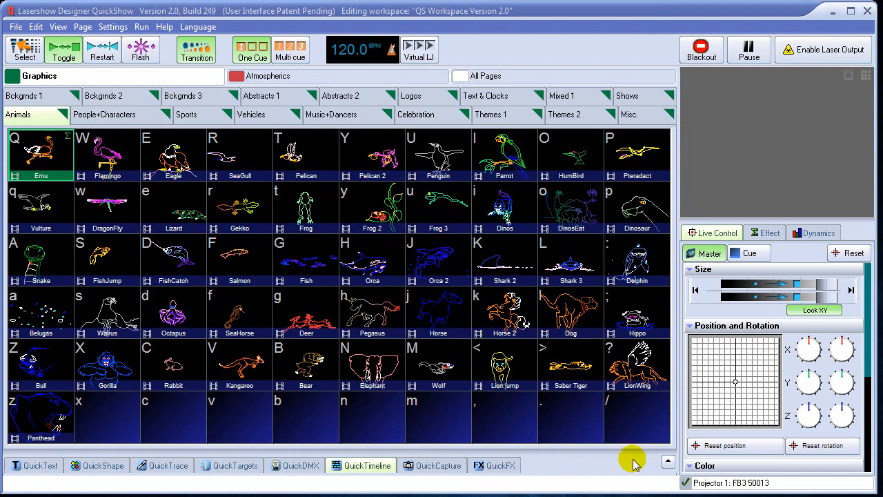
# Show and enlarge the QuickTimeline area, and set Showtime Tutorial.wav from the LD2000 Shows tutorials folder as the audio file.
pyautogui.click(367, 467)
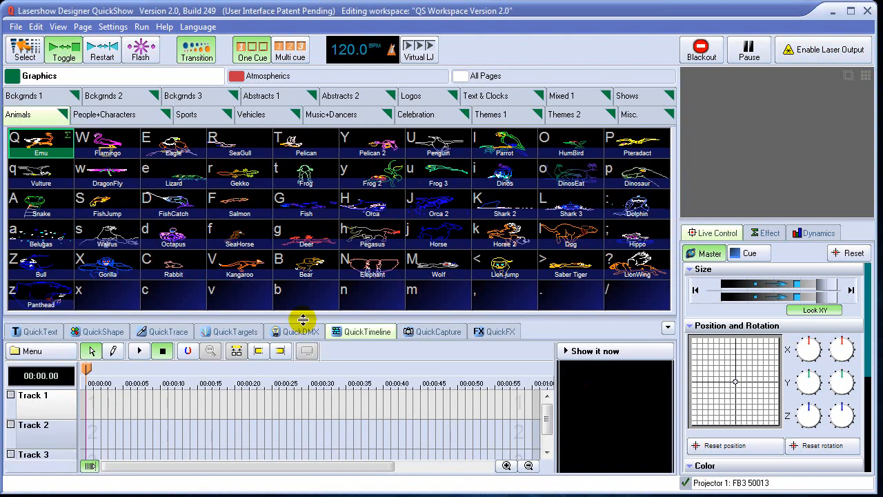
pyautogui.moveTo(302, 319); pyautogui.dragTo(303, 295)
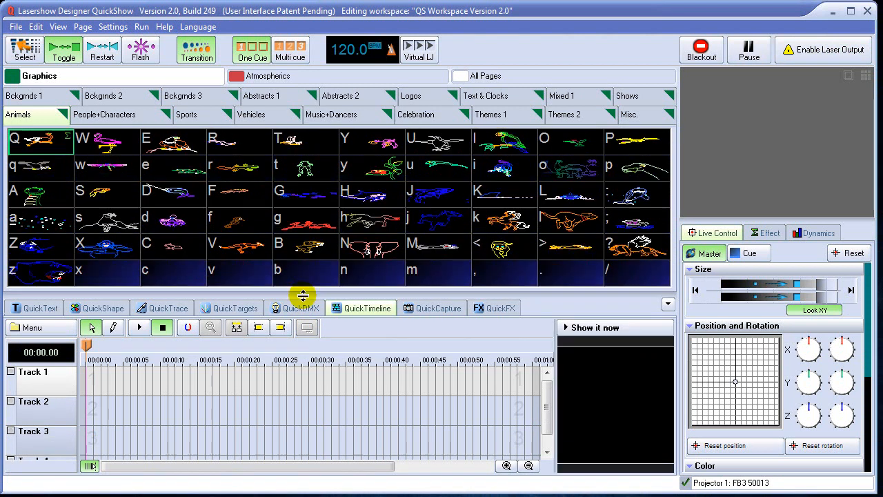
pyautogui.click(50, 331)
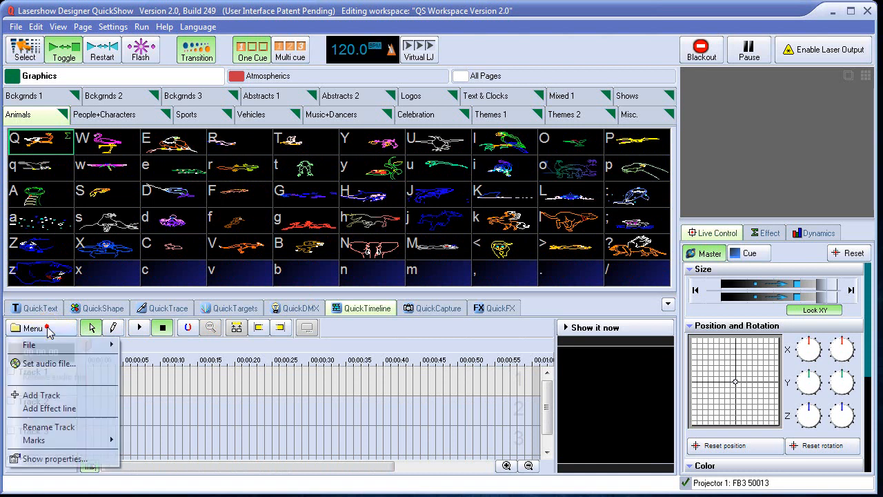
pyautogui.click(61, 365)
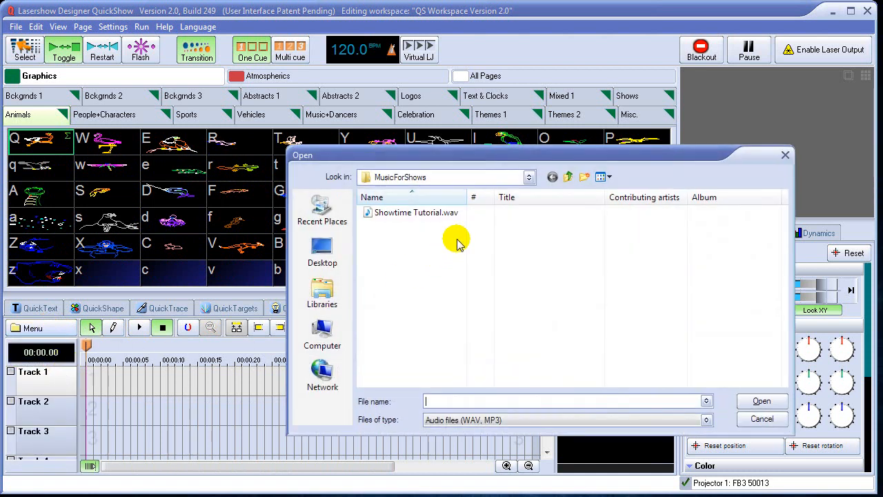
pyautogui.click(570, 178)
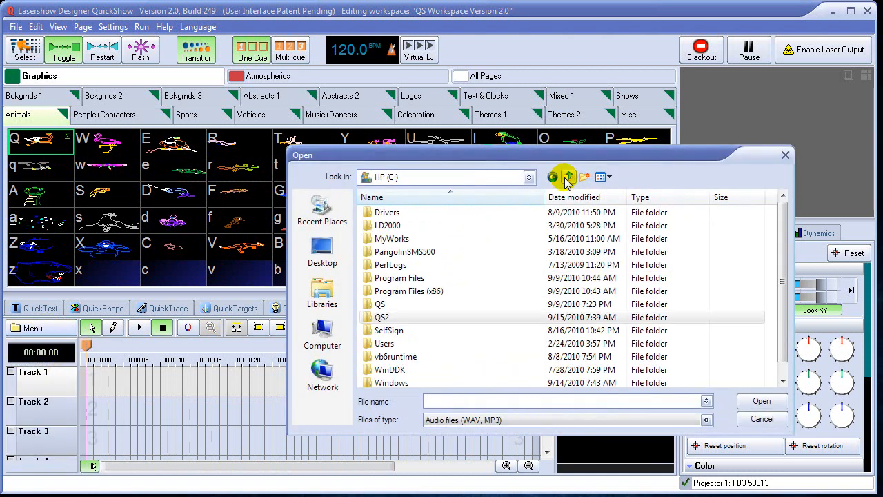
pyautogui.doubleClick(385, 225)
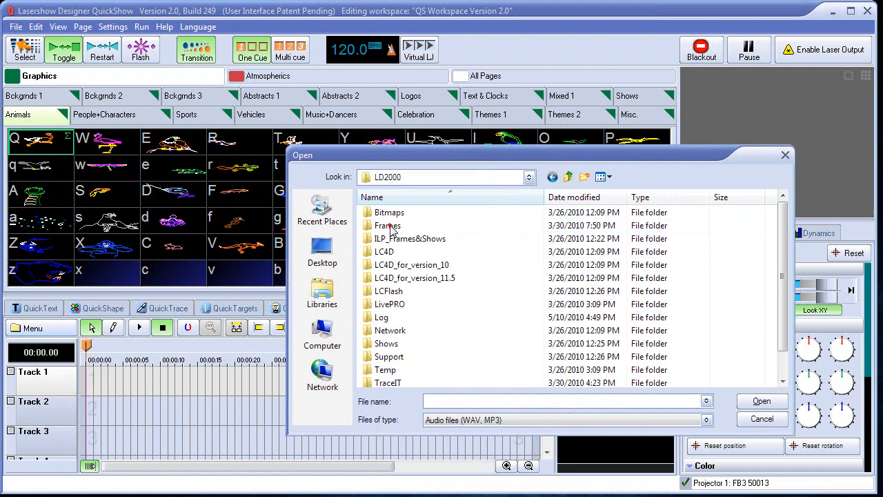
pyautogui.doubleClick(387, 343)
pyautogui.doubleClick(389, 280)
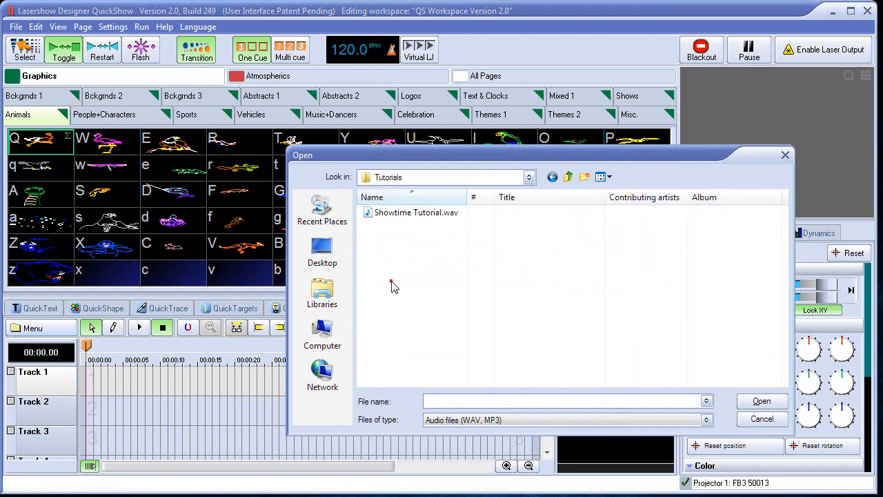
pyautogui.click(407, 219)
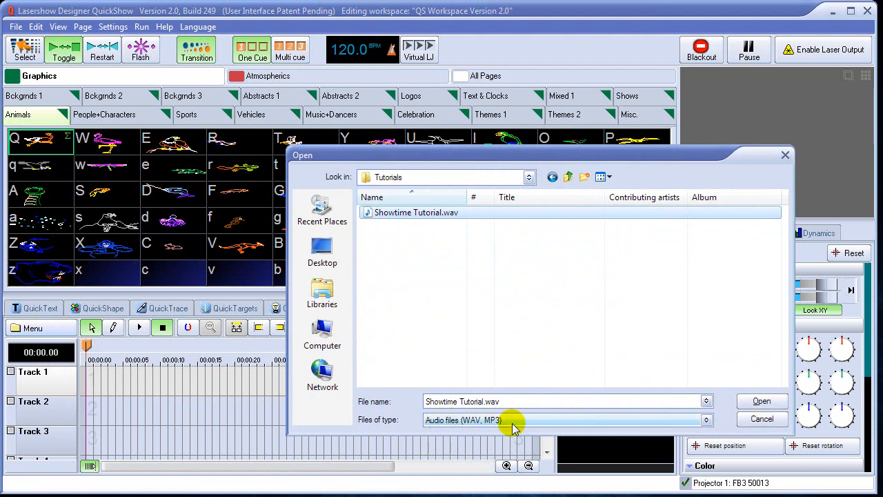
pyautogui.click(761, 402)
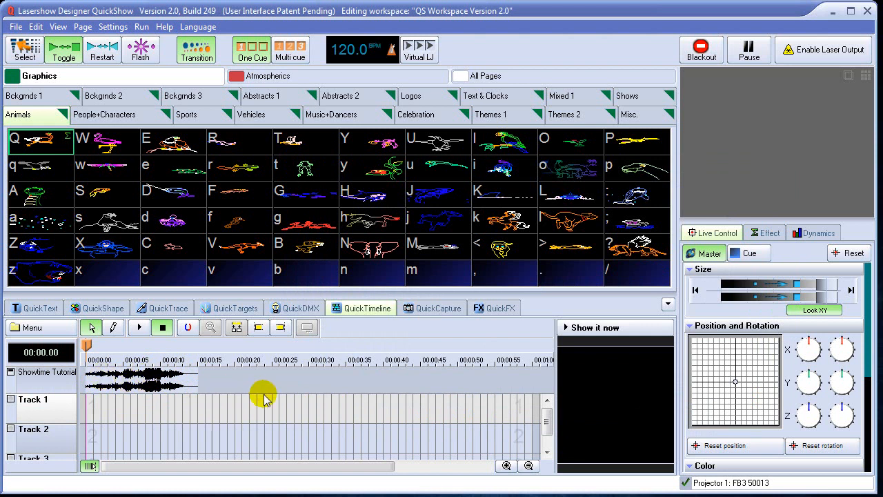
# Place the Emu cue as an event on Track 1, running from 0 to 3 seconds.
pyautogui.click(507, 466)
pyautogui.click(506, 466)
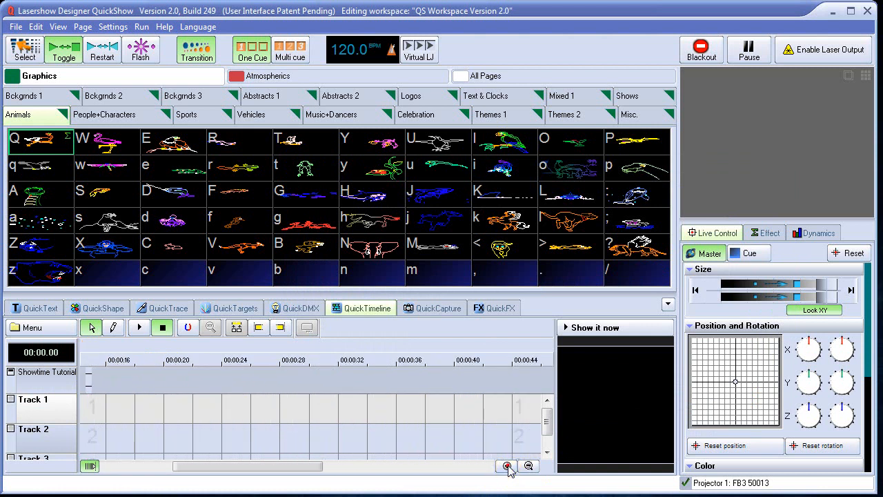
pyautogui.click(506, 465)
pyautogui.click(507, 466)
pyautogui.click(507, 466)
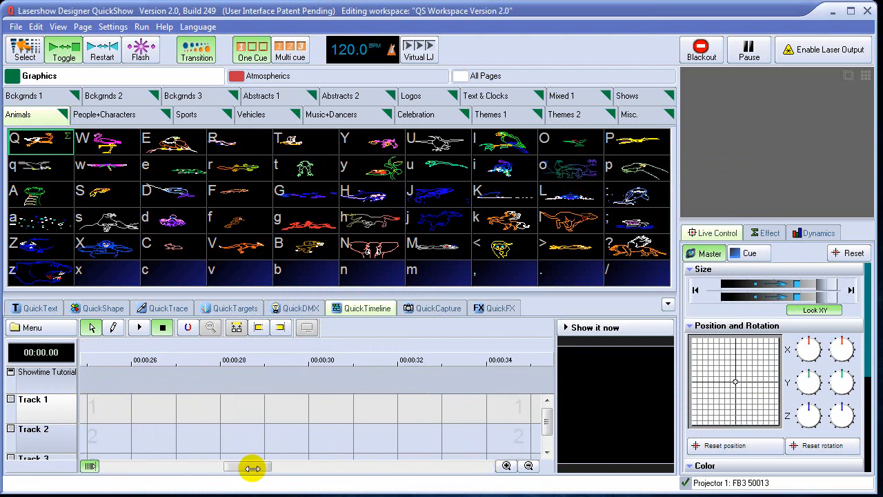
pyautogui.moveTo(251, 468); pyautogui.dragTo(114, 467)
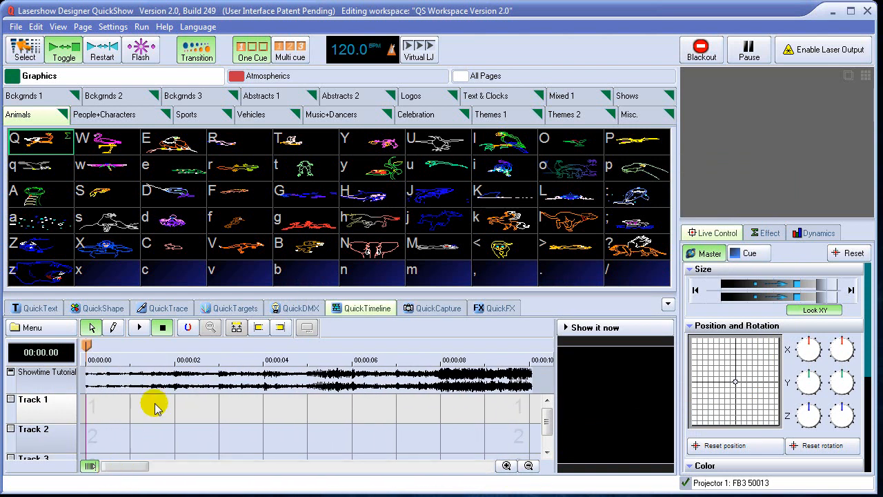
pyautogui.moveTo(86, 350)
pyautogui.mouseDown()
pyautogui.moveTo(374, 348)
pyautogui.moveTo(315, 374)
pyautogui.moveTo(128, 372)
pyautogui.moveTo(79, 358)
pyautogui.mouseUp()
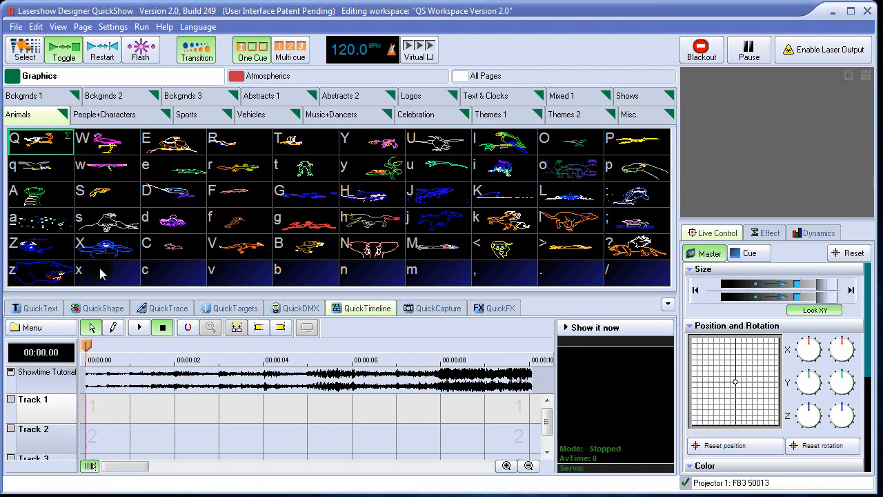
pyautogui.click(26, 51)
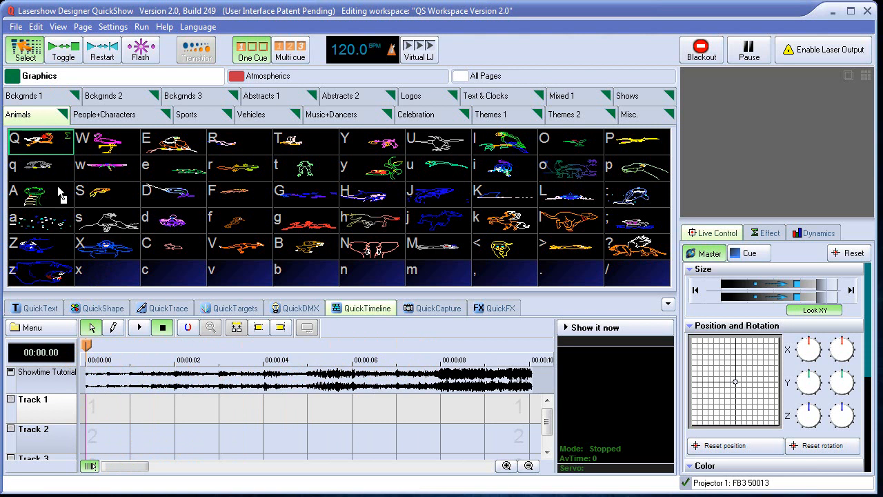
pyautogui.moveTo(98, 398); pyautogui.dragTo(219, 410)
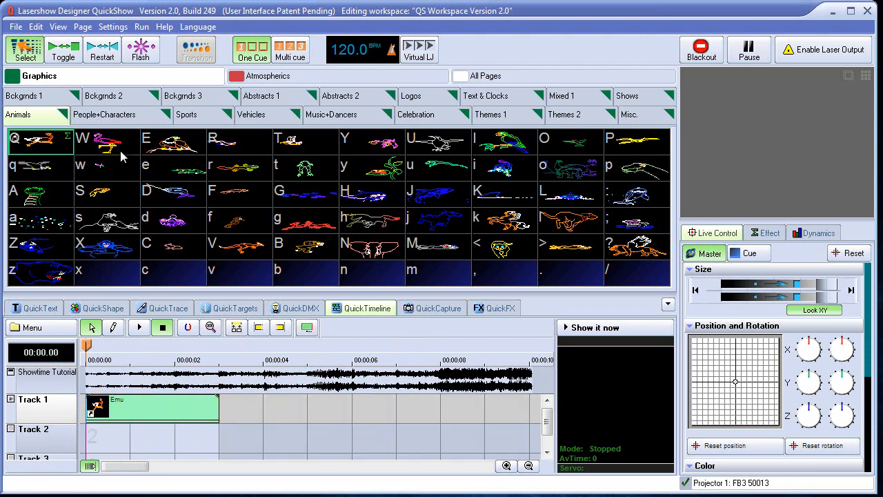
# Place the Flamingo cue on Track 2 from 2 to 6 seconds and crossfade it with the Emu event between 2 and 3 seconds.
pyautogui.hotkey('shift', 'w')
pyautogui.moveTo(187, 440); pyautogui.dragTo(337, 446)
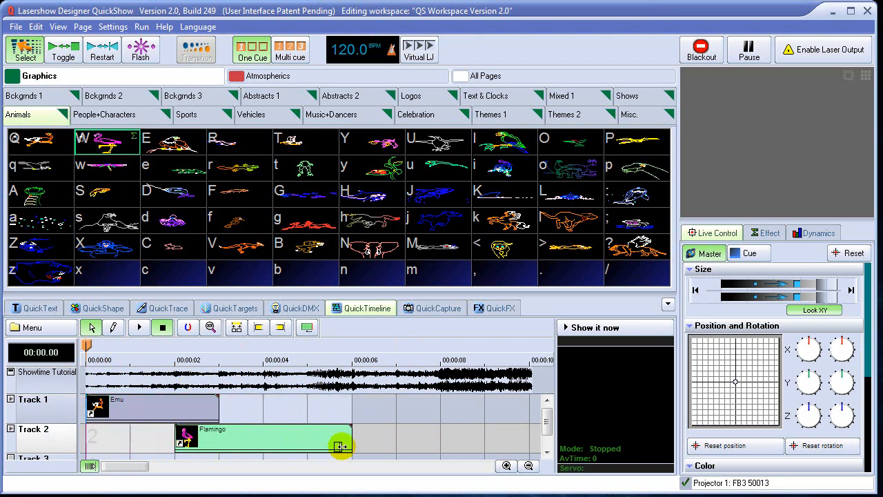
pyautogui.moveTo(216, 396); pyautogui.dragTo(180, 399)
pyautogui.click(212, 436)
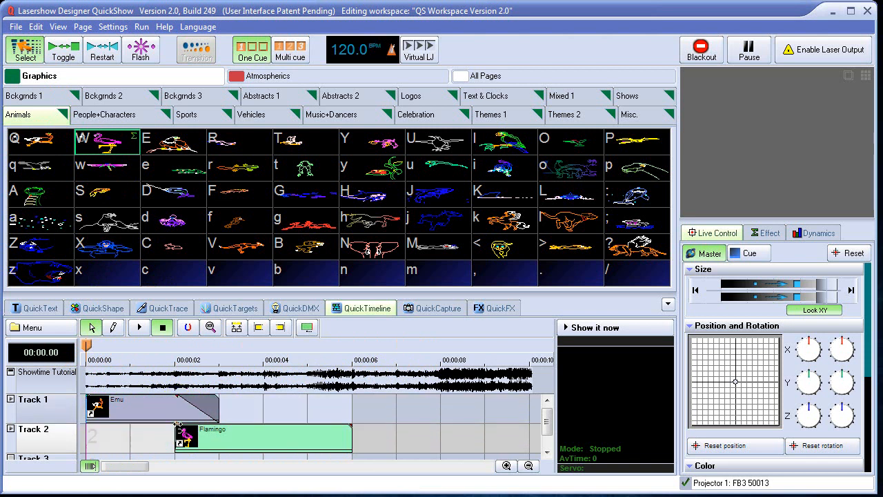
# Play the show from the beginning to check the Emu animation, and stop playback.
pyautogui.moveTo(179, 371); pyautogui.dragTo(85, 357)
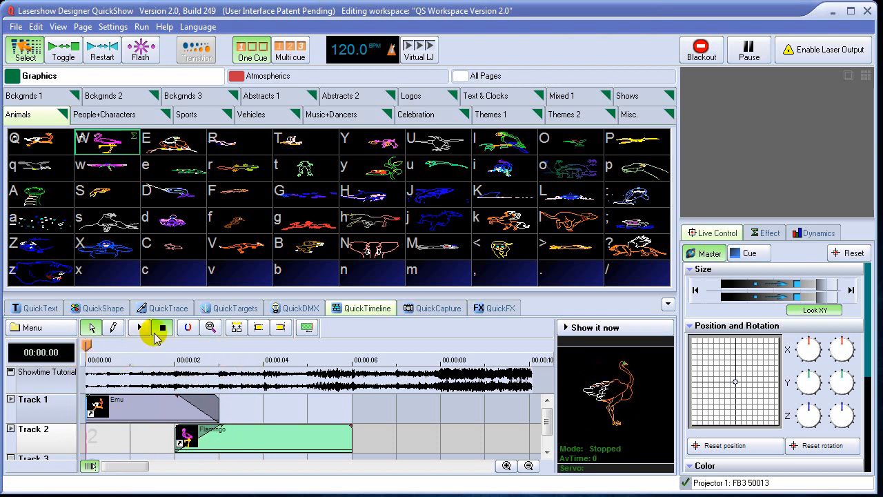
pyautogui.click(138, 329)
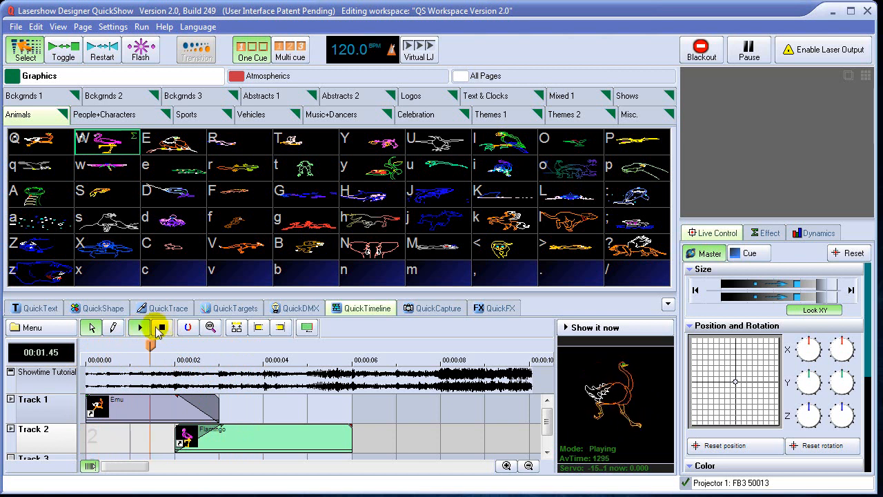
pyautogui.click(164, 330)
# Set the Emu event to time based animation at 10 frames per second and play the show.
pyautogui.click(174, 399)
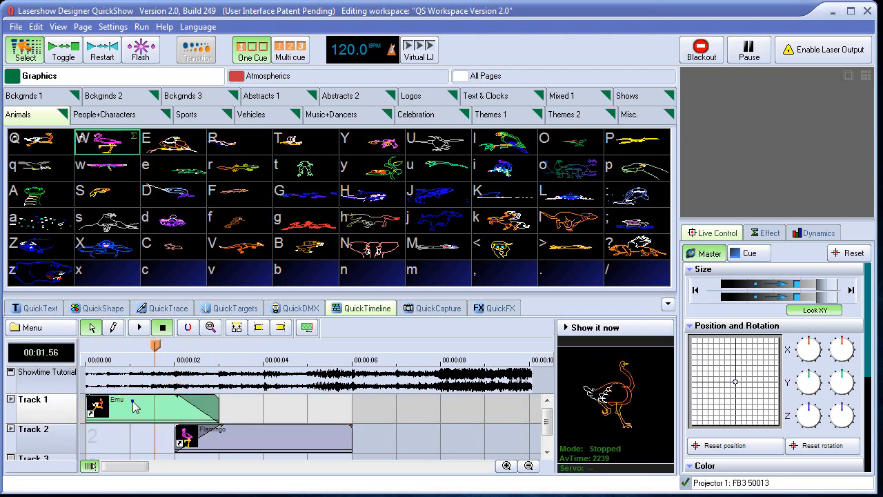
pyautogui.rightClick(135, 406)
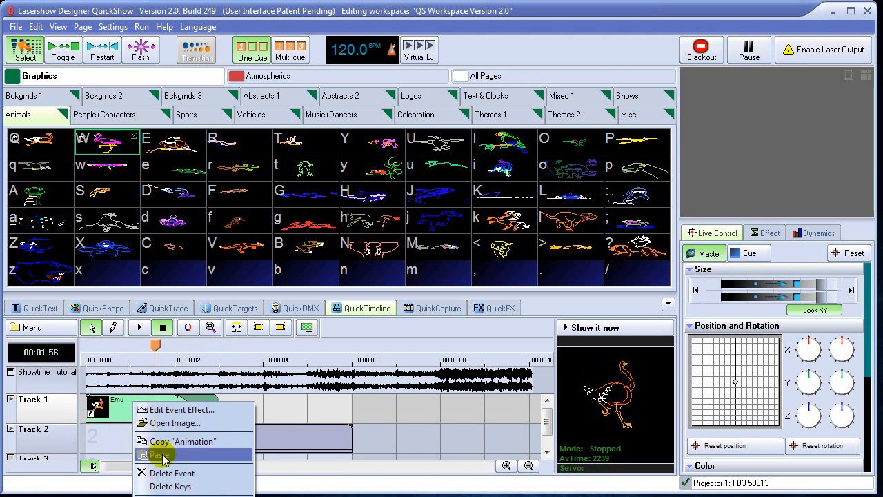
pyautogui.click(115, 406)
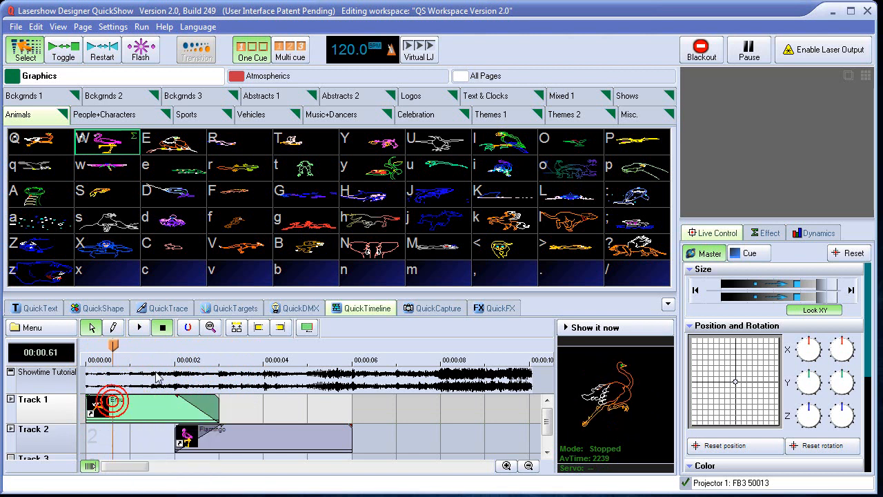
pyautogui.click(308, 327)
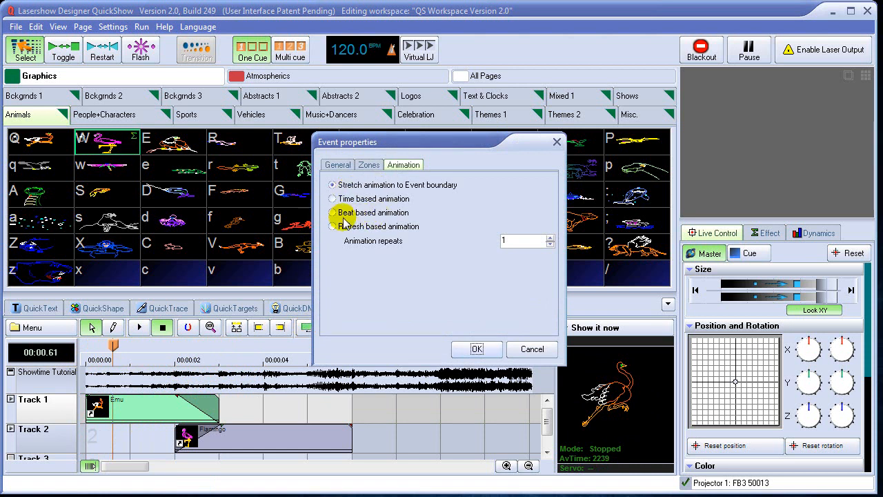
pyautogui.click(333, 199)
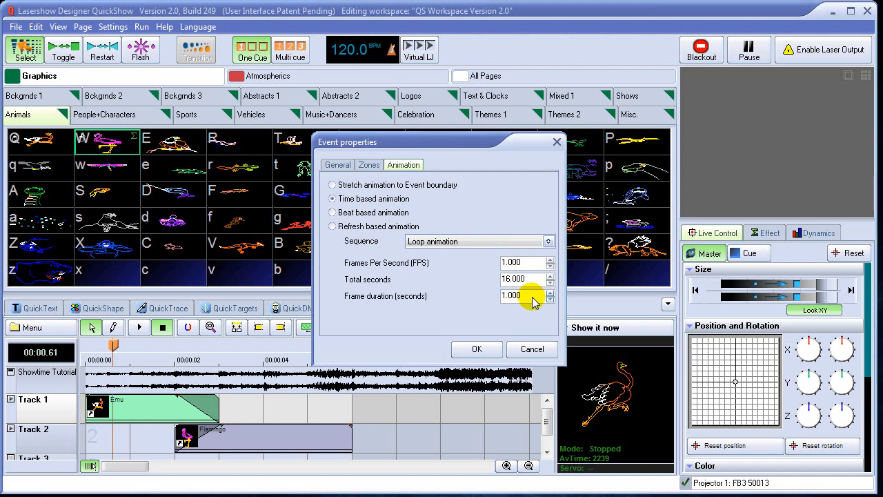
pyautogui.doubleClick(531, 265)
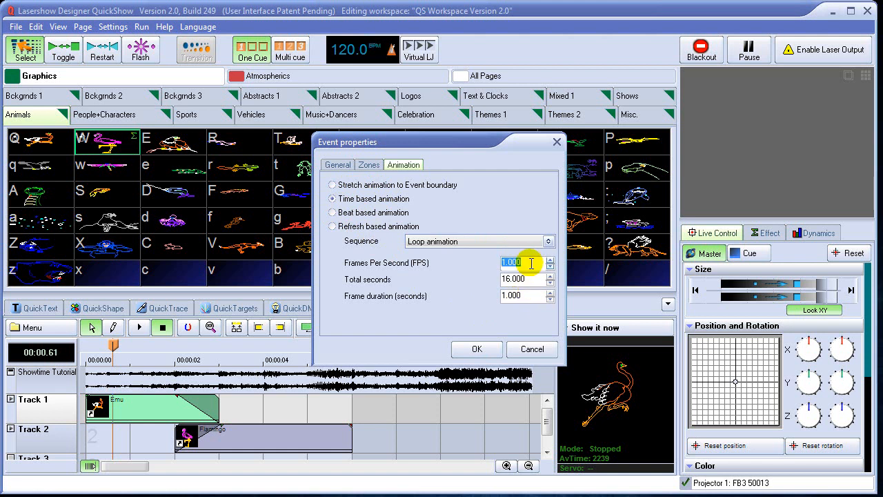
pyautogui.write('1')
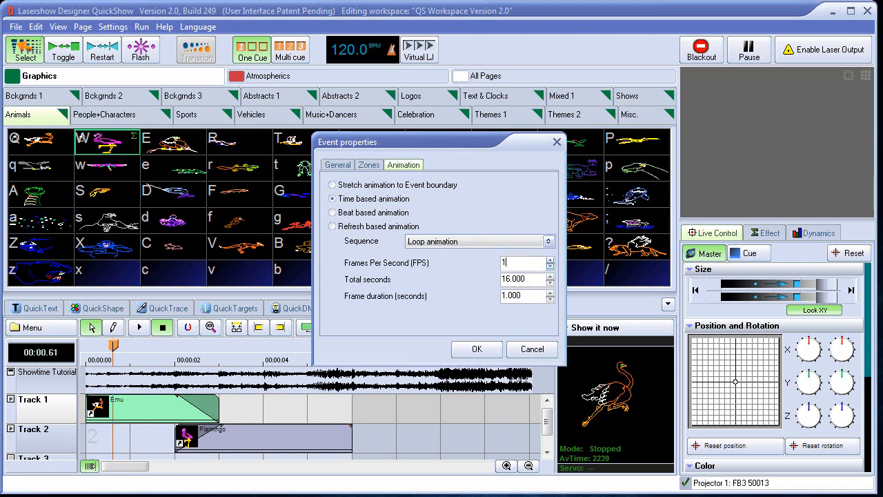
pyautogui.write('20')
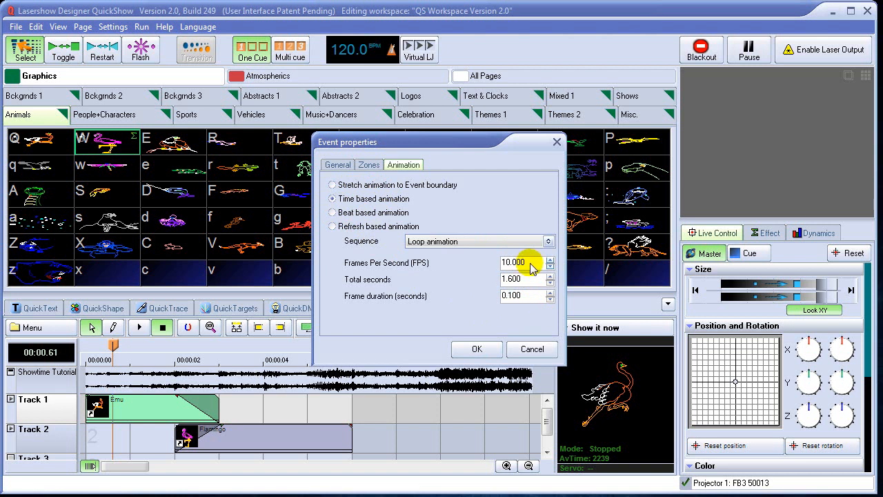
pyautogui.click(477, 349)
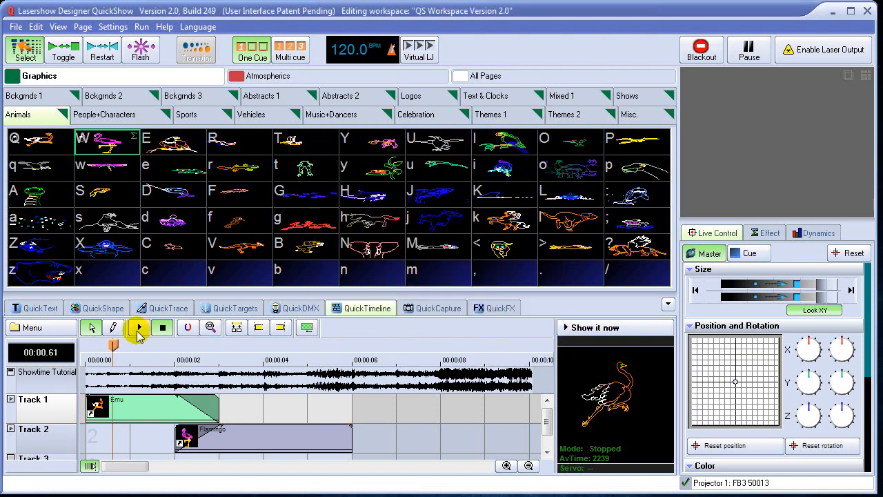
pyautogui.click(140, 328)
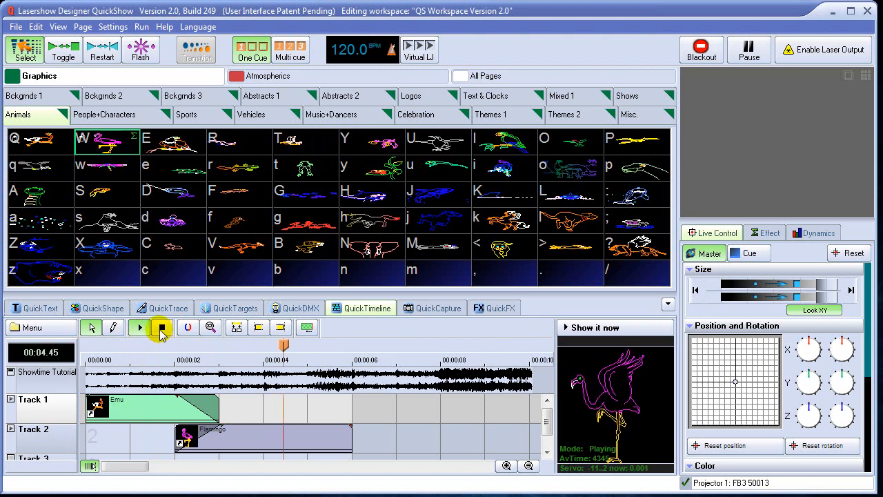
# In the Emu event's effect editor, set the 0% keys to a size of about 38% and position -69, 64.
pyautogui.doubleClick(146, 407)
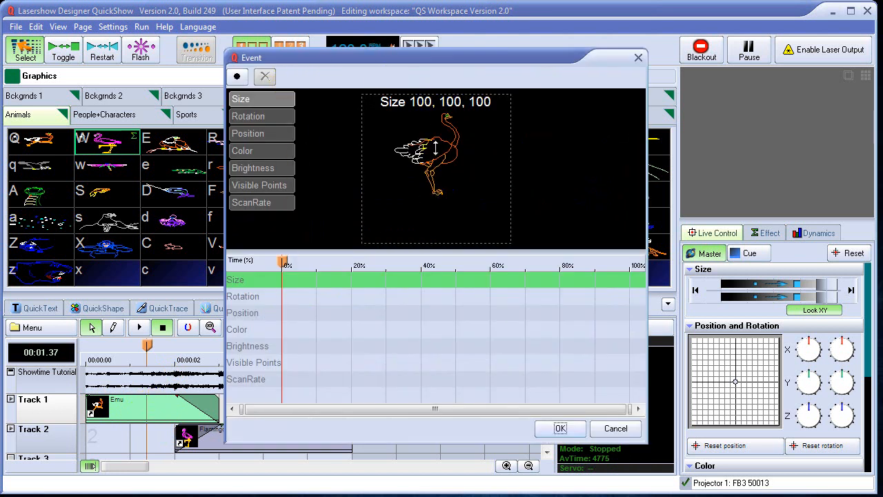
pyautogui.moveTo(437, 142); pyautogui.dragTo(388, 134)
pyautogui.click(275, 135)
# Add keys at about 80% of the Emu event, with position 2, -3 and size 117%.
pyautogui.moveTo(285, 261); pyautogui.dragTo(565, 266)
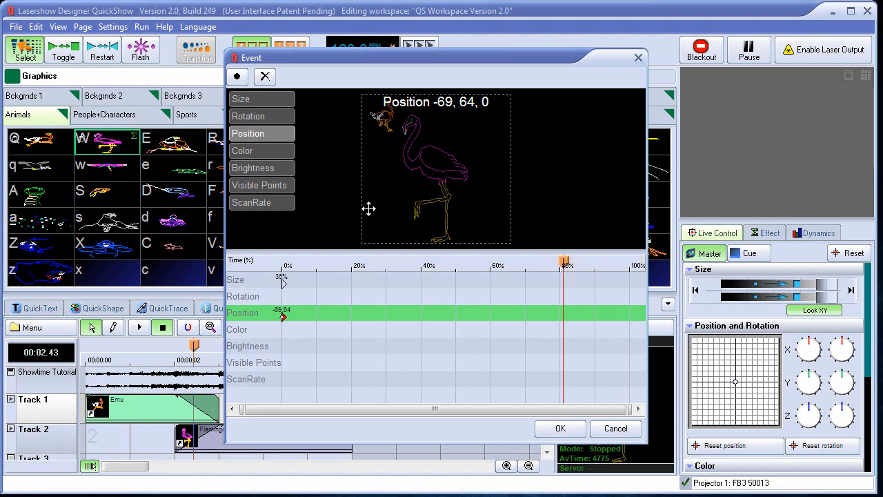
pyautogui.moveTo(384, 118); pyautogui.dragTo(442, 118)
pyautogui.click(276, 100)
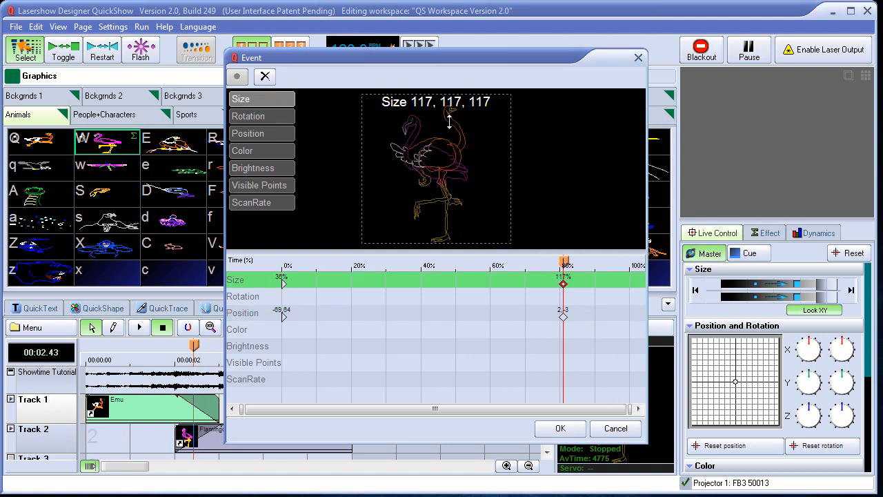
# Change the position key at about 80% of the Emu event to -2, -2.
pyautogui.click(262, 135)
pyautogui.click(262, 101)
pyautogui.click(263, 135)
pyautogui.moveTo(560, 266)
pyautogui.mouseDown()
pyautogui.moveTo(389, 262)
pyautogui.moveTo(563, 263)
pyautogui.mouseUp()
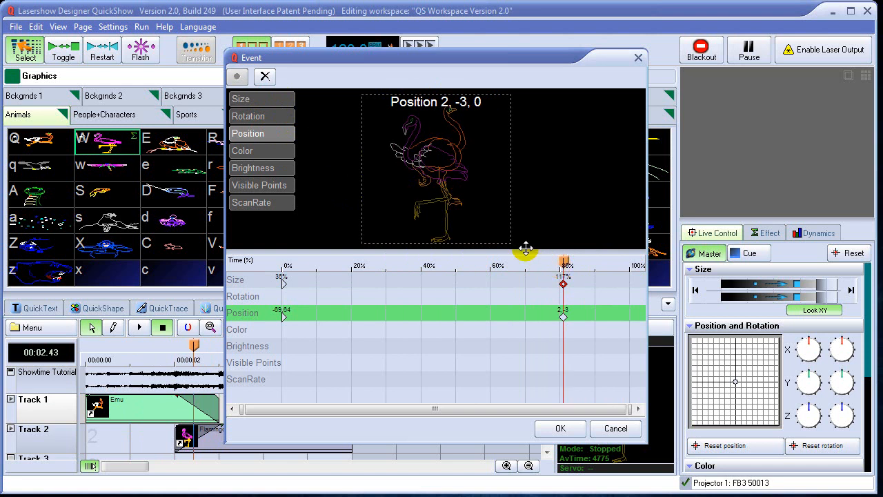
pyautogui.rightClick(427, 153)
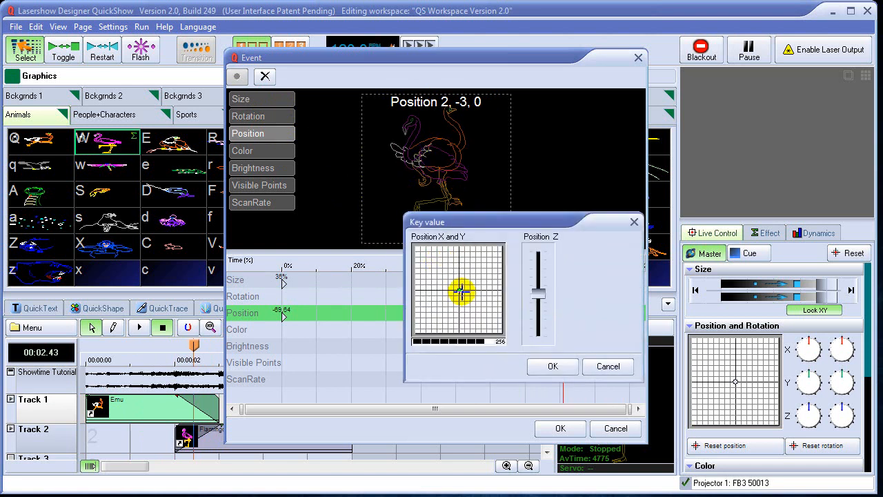
pyautogui.moveTo(460, 289); pyautogui.dragTo(458, 290)
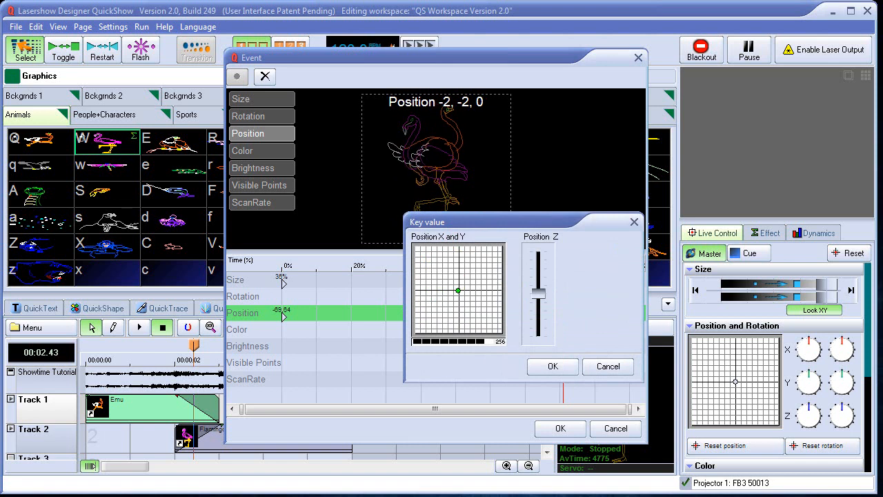
pyautogui.click(552, 365)
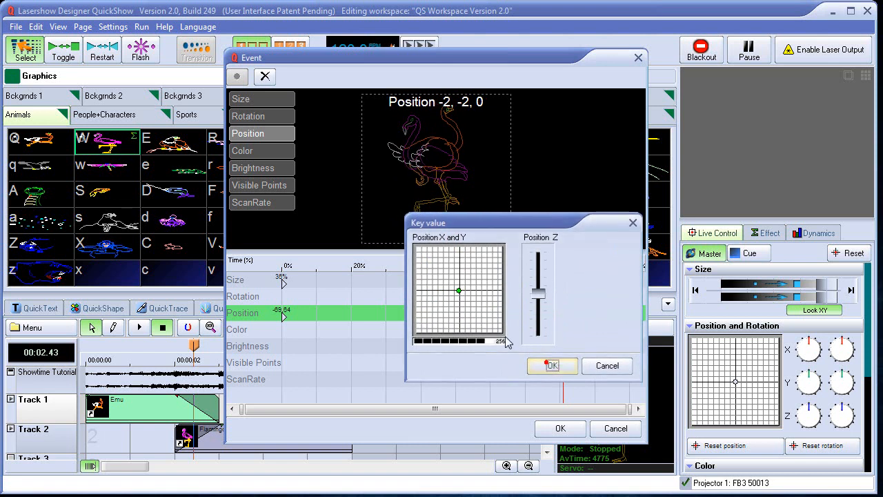
# Set the size key at about 80% of the Emu event to 93% on all axes.
pyautogui.click(263, 102)
pyautogui.doubleClick(444, 157)
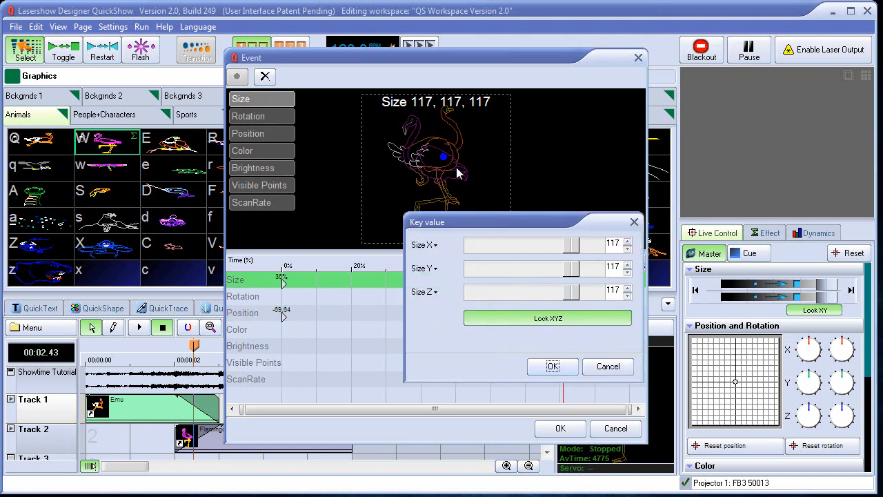
pyautogui.moveTo(566, 246); pyautogui.dragTo(251, 271)
pyautogui.click(553, 367)
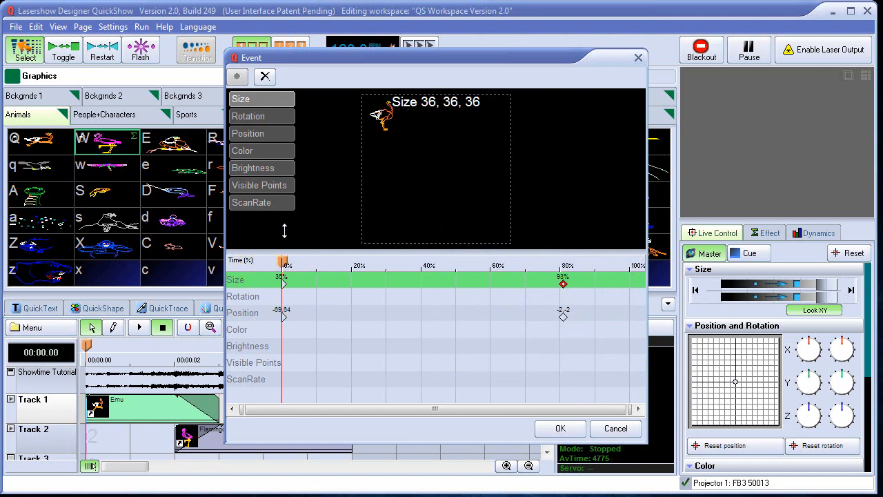
# Add a red color key, 100:2:0, at 0% of the Emu event.
pyautogui.click(262, 157)
pyautogui.doubleClick(410, 160)
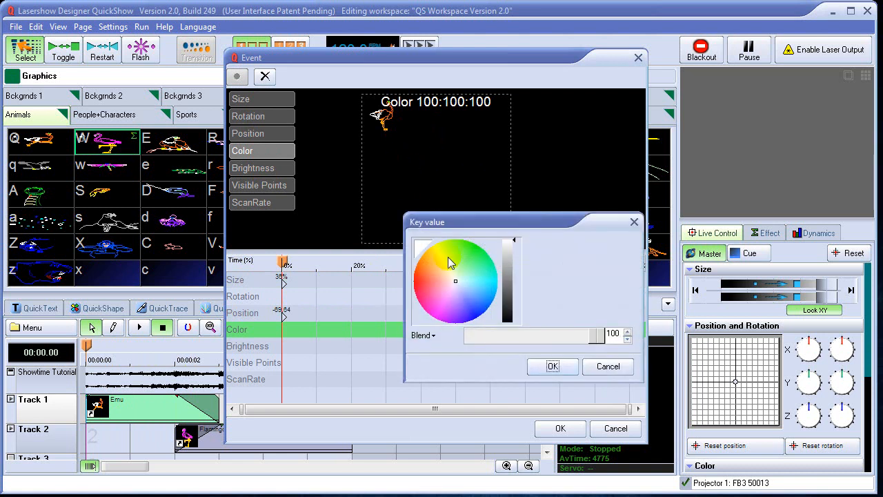
pyautogui.moveTo(455, 283); pyautogui.dragTo(412, 287)
pyautogui.click(553, 366)
# Add a green color key, 0:100:30, at slightly past 80% of the Emu event.
pyautogui.moveTo(284, 263); pyautogui.dragTo(567, 279)
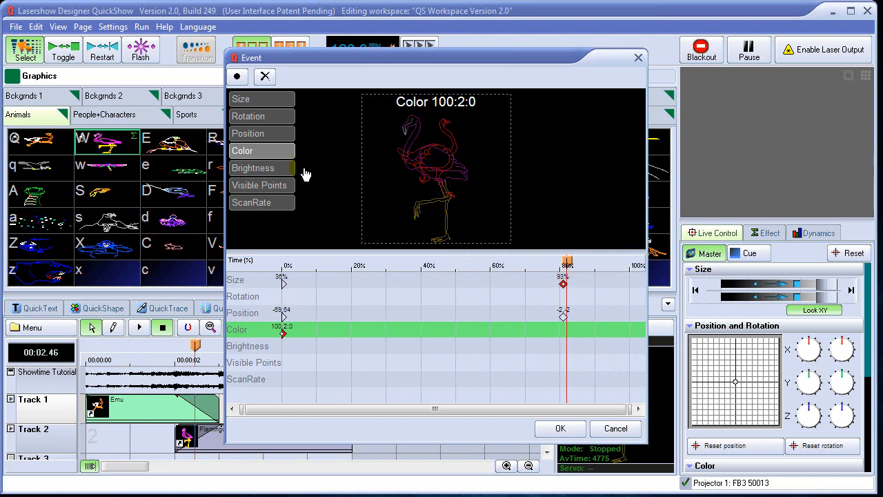
pyautogui.rightClick(386, 162)
pyautogui.moveTo(414, 283); pyautogui.dragTo(486, 254)
pyautogui.click(553, 367)
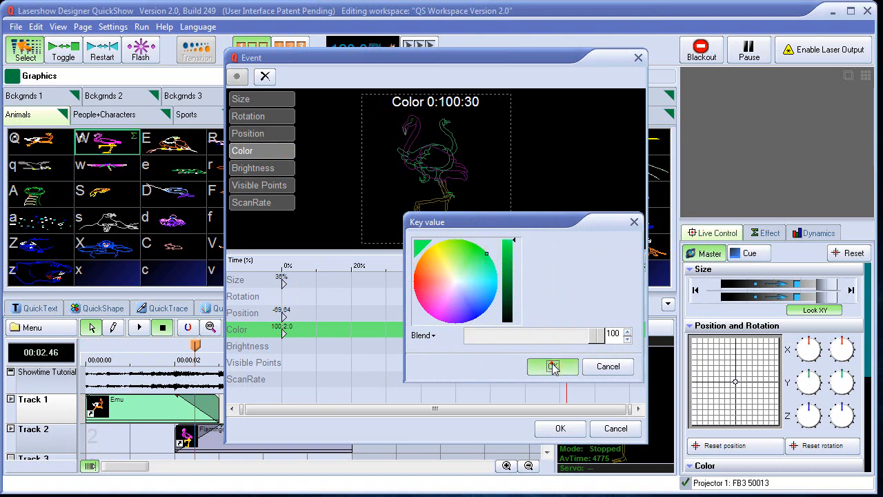
pyautogui.moveTo(563, 262)
pyautogui.mouseDown()
pyautogui.moveTo(316, 265)
pyautogui.moveTo(567, 273)
pyautogui.mouseUp()
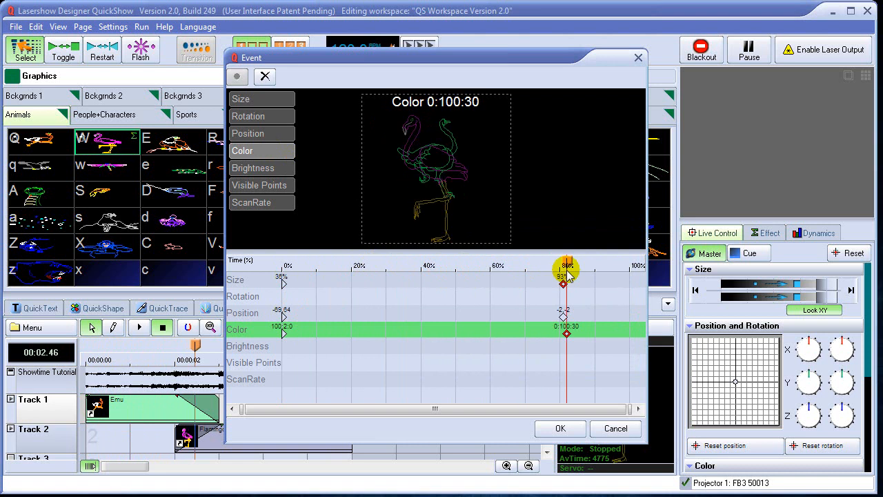
# Align the green color key with the size and position keys at about 80%, and accept the event effect.
pyautogui.click(560, 429)
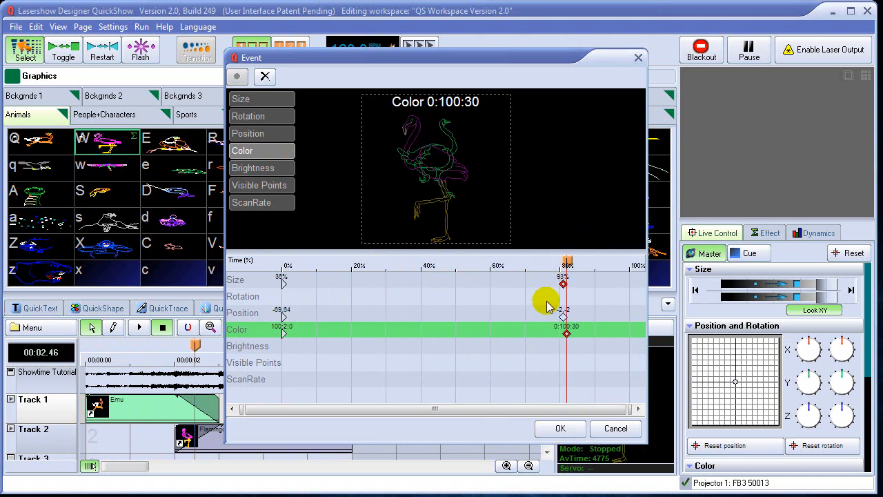
pyautogui.moveTo(567, 263)
pyautogui.mouseDown()
pyautogui.moveTo(281, 263)
pyautogui.moveTo(567, 261)
pyautogui.mouseUp()
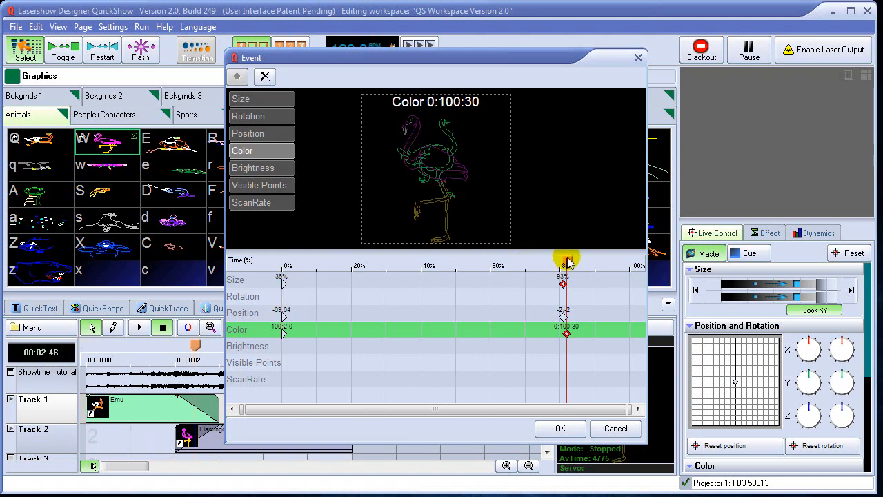
pyautogui.moveTo(568, 341); pyautogui.dragTo(565, 338)
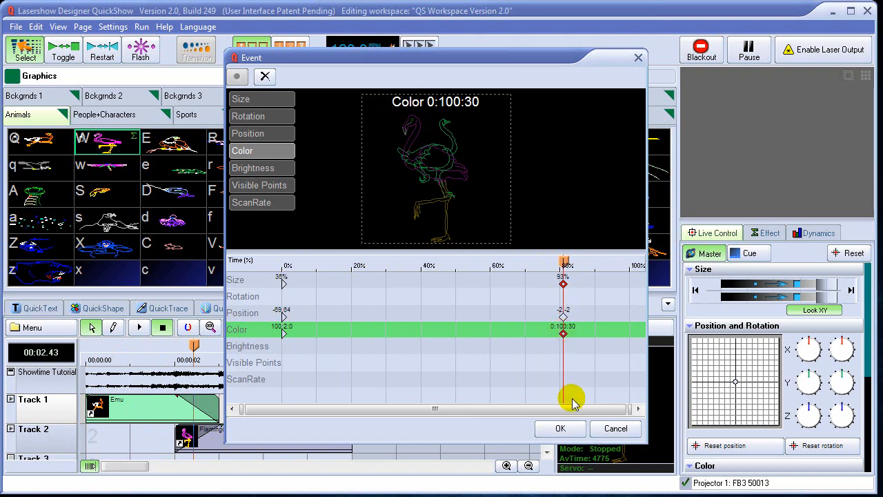
pyautogui.click(560, 427)
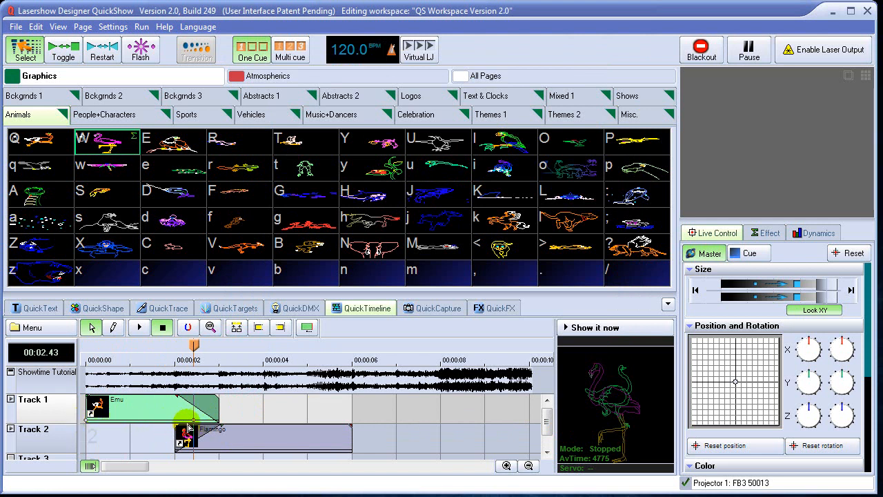
# Expand Track 1 to examine the Emu event's effect keys, collapse it, and briefly enlarge the audio track.
pyautogui.click(11, 399)
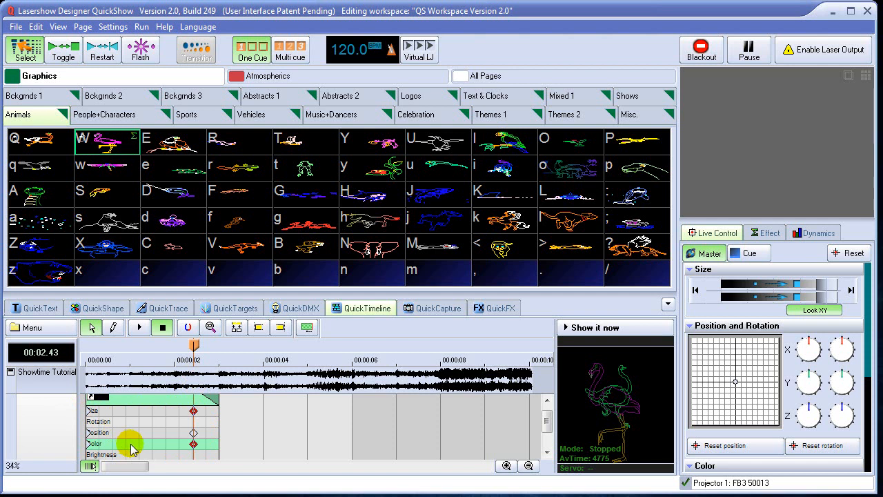
pyautogui.scroll(2, 543, 420)
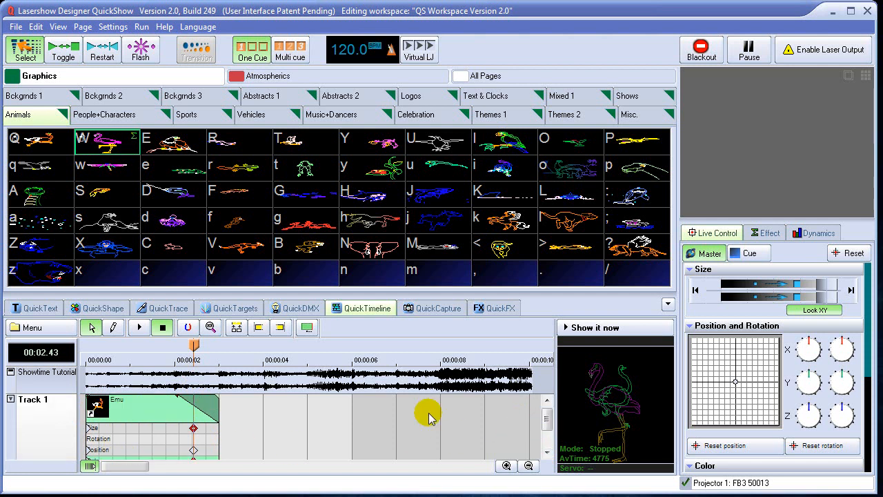
pyautogui.click(10, 400)
pyautogui.click(10, 399)
pyautogui.click(10, 400)
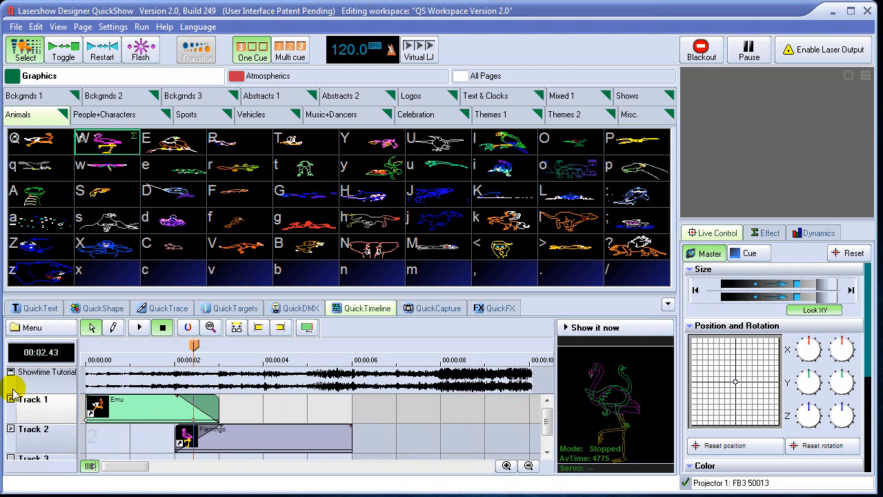
pyautogui.click(10, 372)
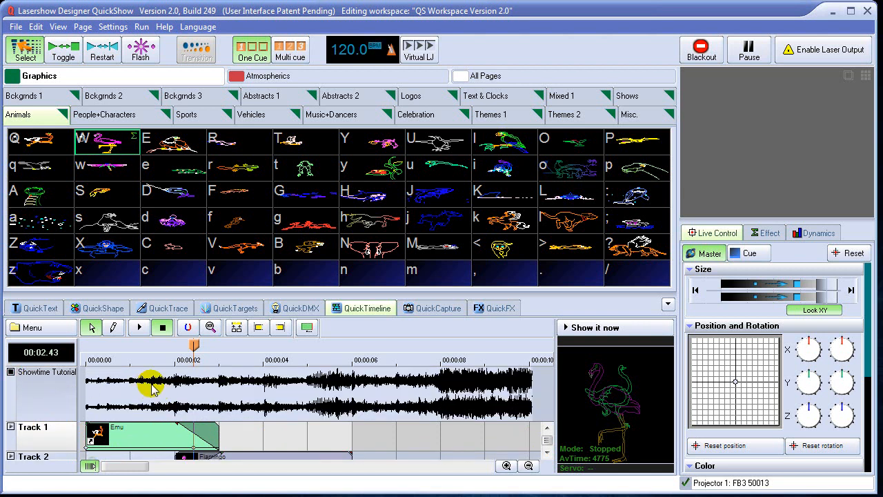
pyautogui.click(10, 372)
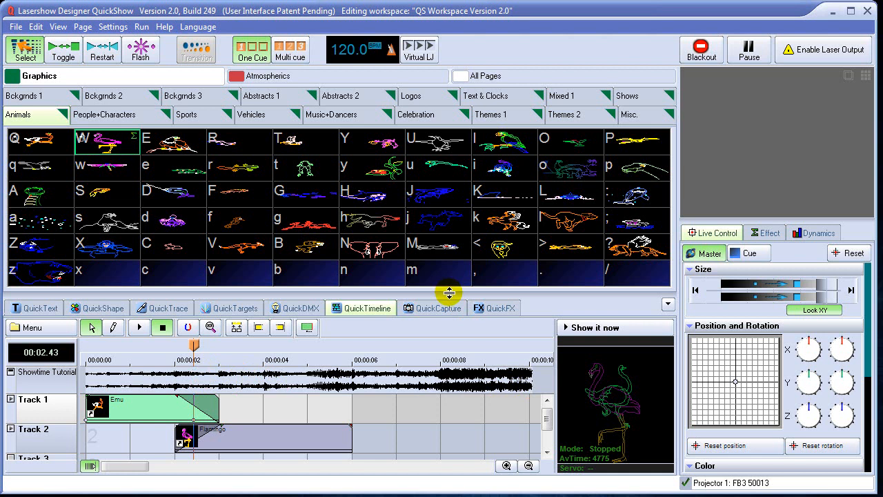
# Make the timeline area taller and draw a new Flamingo event on Track 3 from about 5 to 9 seconds.
pyautogui.moveTo(450, 293); pyautogui.dragTo(449, 264)
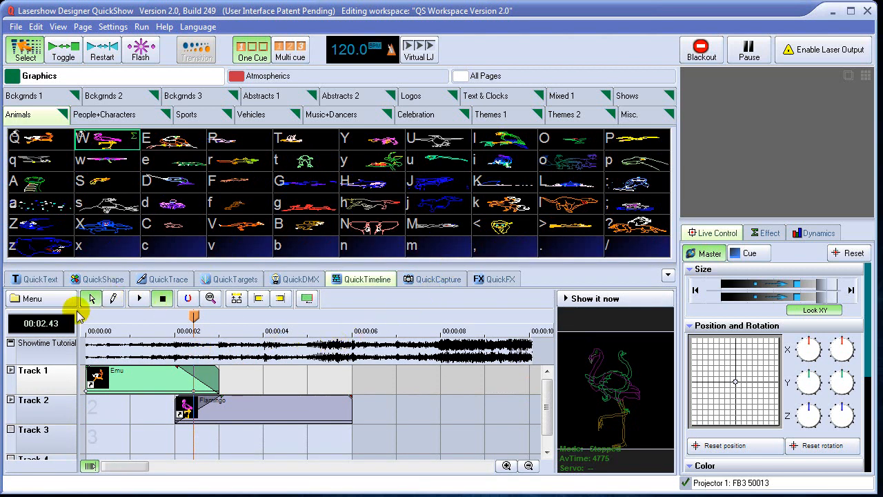
pyautogui.click(243, 410)
pyautogui.click(148, 385)
pyautogui.click(265, 410)
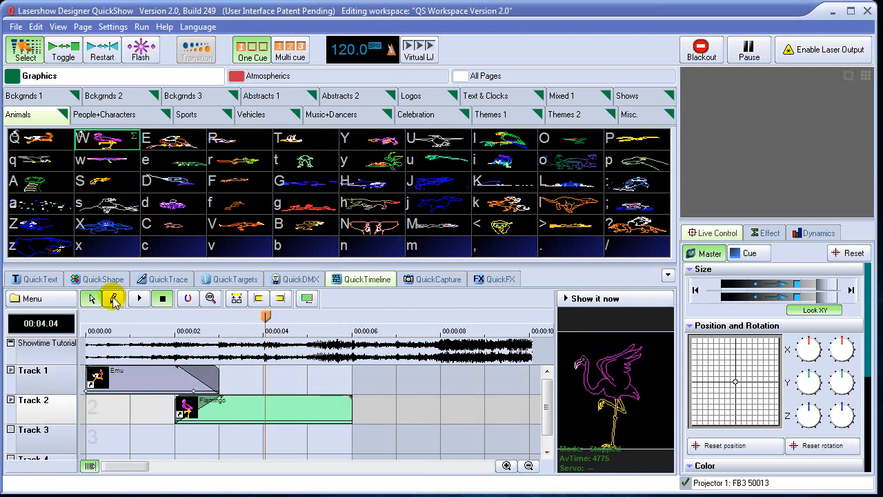
pyautogui.click(115, 299)
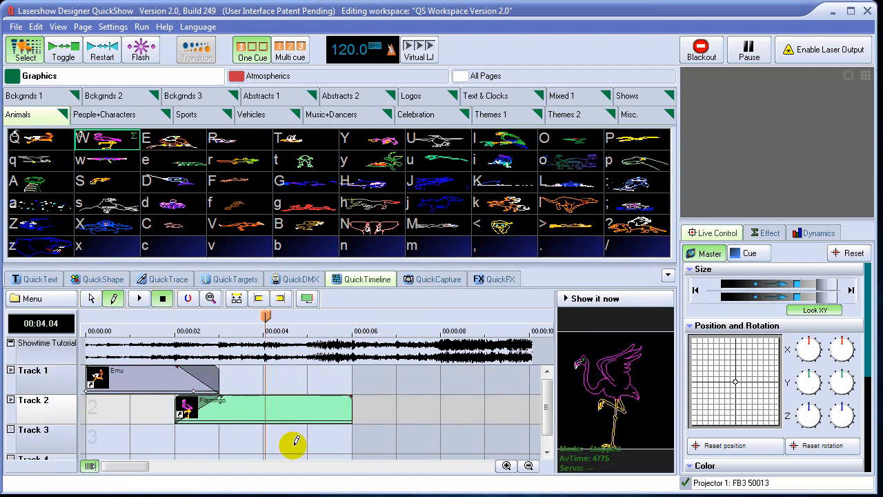
pyautogui.moveTo(314, 434); pyautogui.dragTo(484, 436)
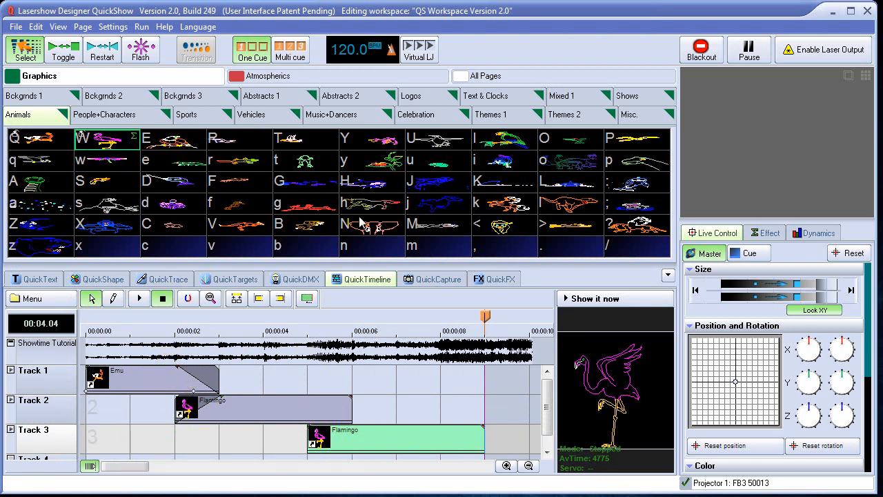
# Replace the Track 3 event's image with DIF.LDB from the Abstract folder inside Frames.
pyautogui.rightClick(383, 432)
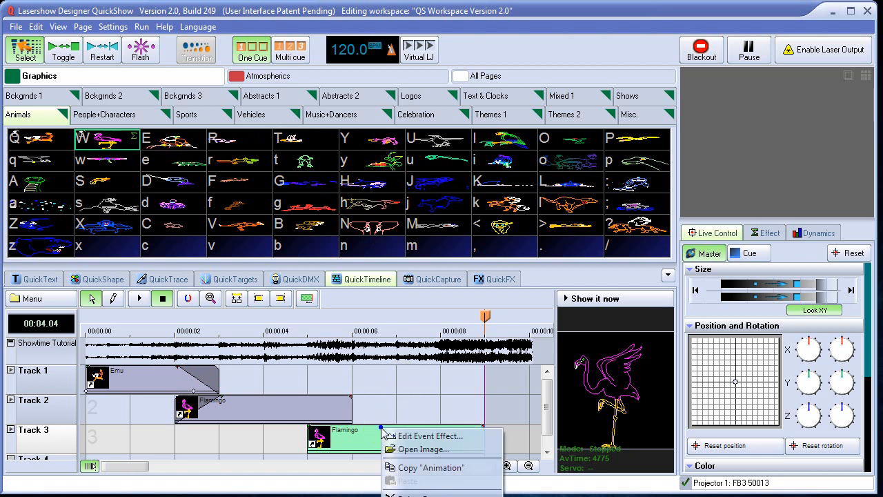
pyautogui.click(410, 452)
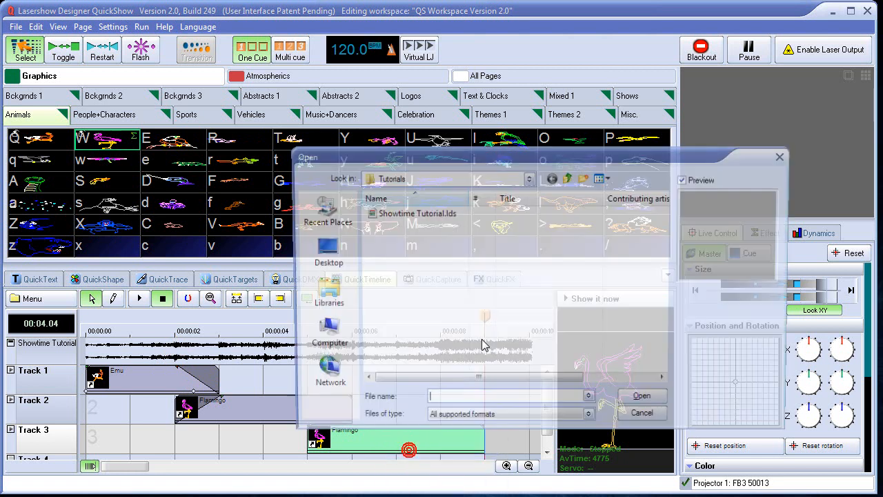
pyautogui.click(569, 178)
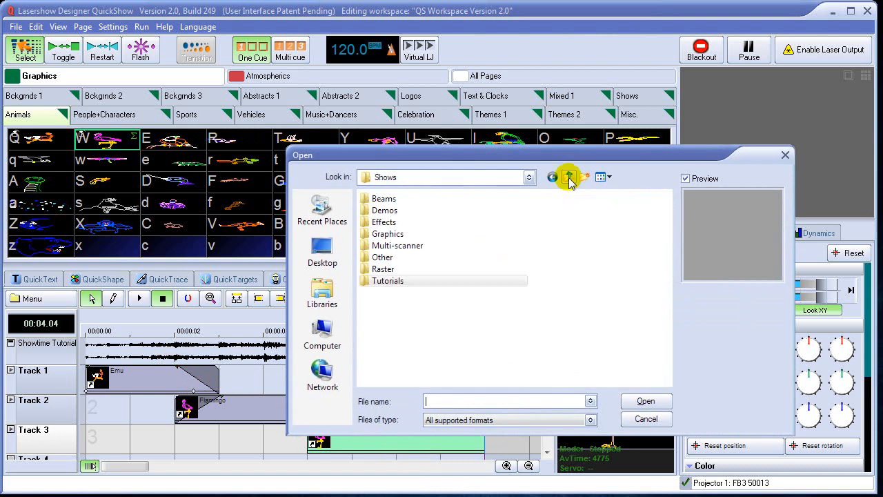
pyautogui.click(568, 178)
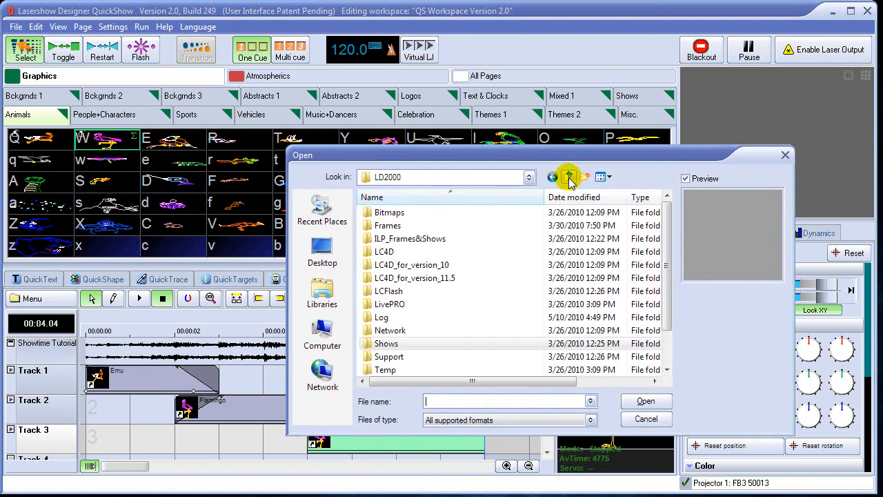
pyautogui.doubleClick(388, 226)
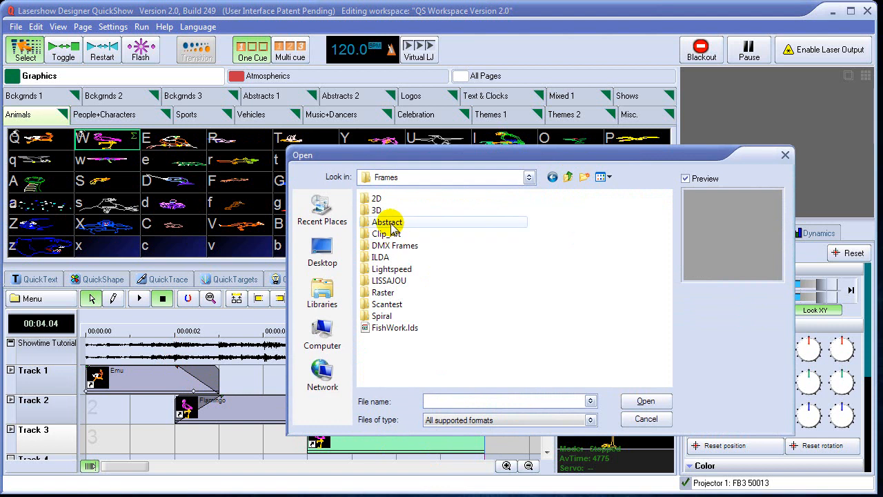
pyautogui.doubleClick(388, 222)
pyautogui.click(390, 252)
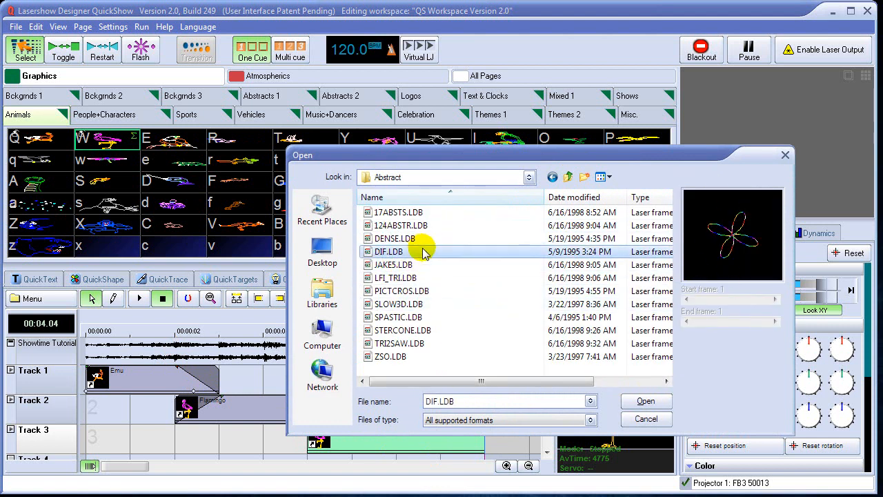
pyautogui.click(589, 420)
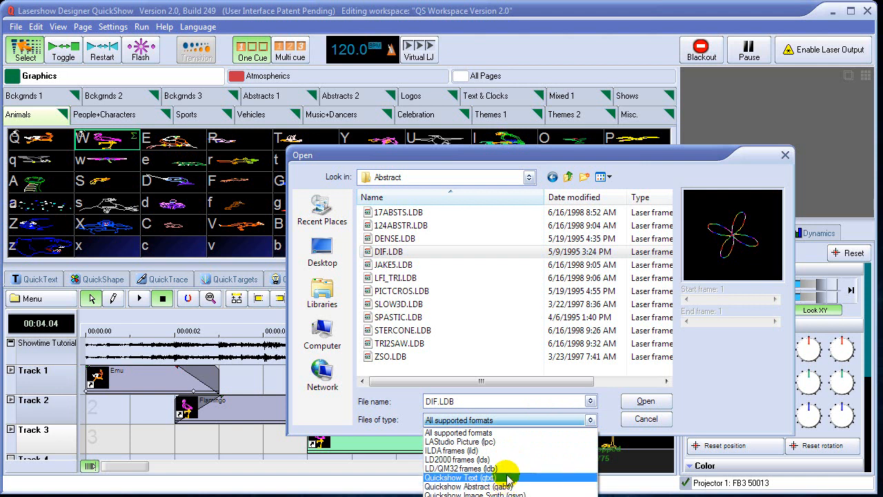
pyautogui.click(535, 424)
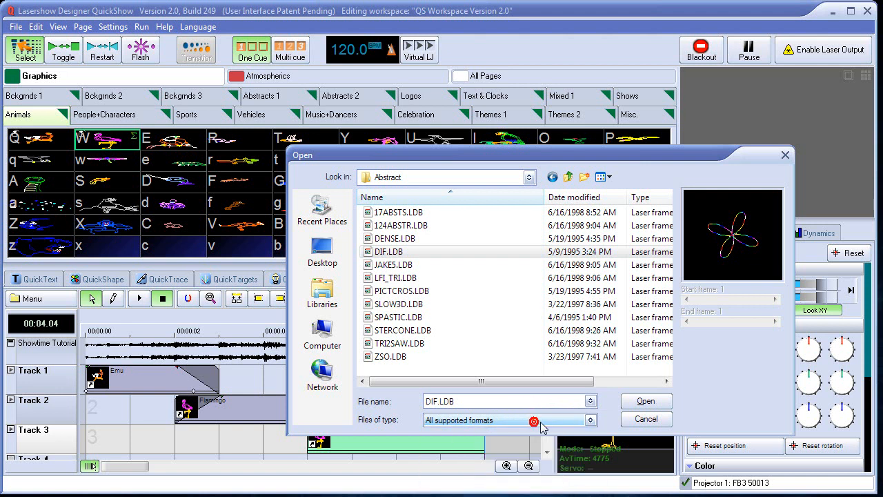
pyautogui.click(646, 402)
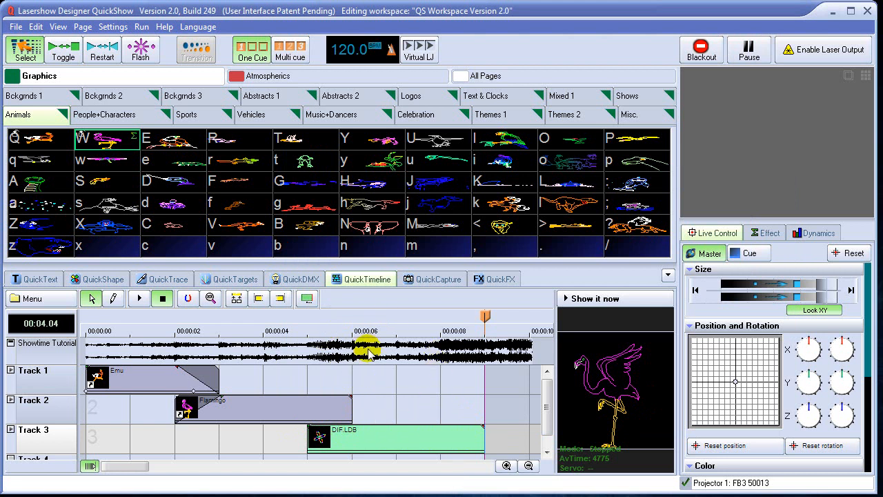
# Move the playhead to about 7.56 seconds, and crossfade the Flamingo event into the DIF.LDB event across their overlap.
pyautogui.moveTo(485, 316); pyautogui.dragTo(419, 330)
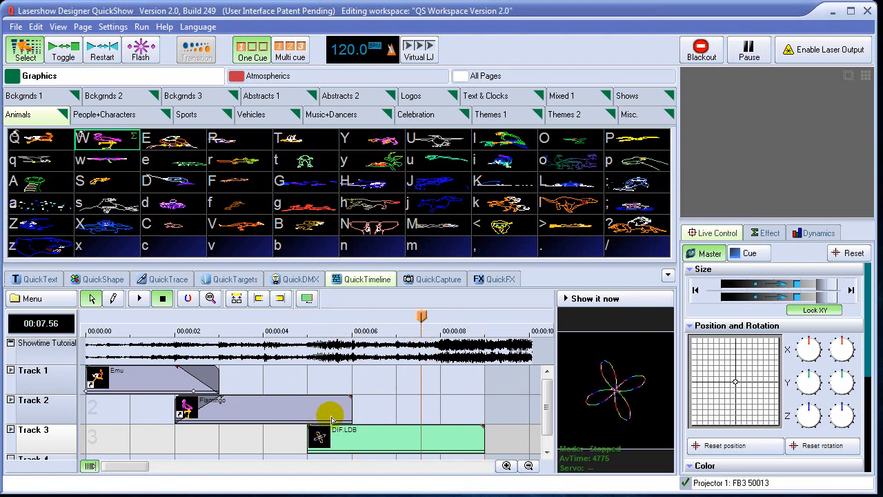
pyautogui.click(312, 398)
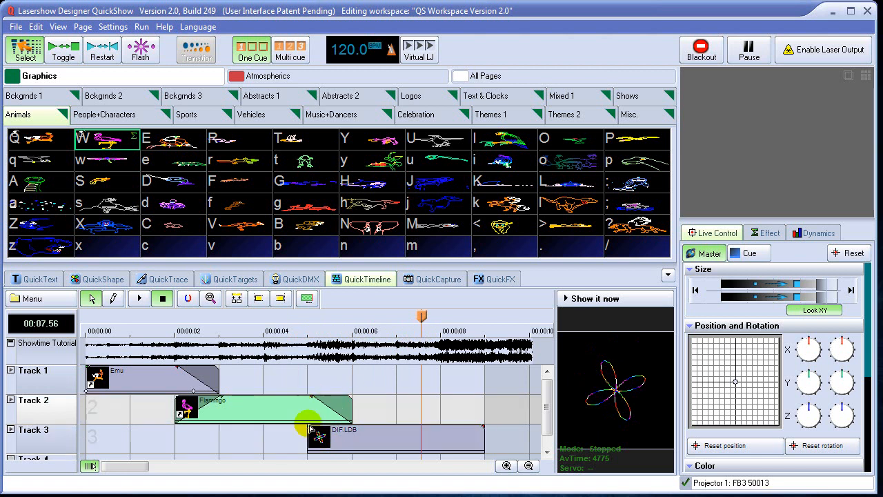
pyautogui.click(309, 427)
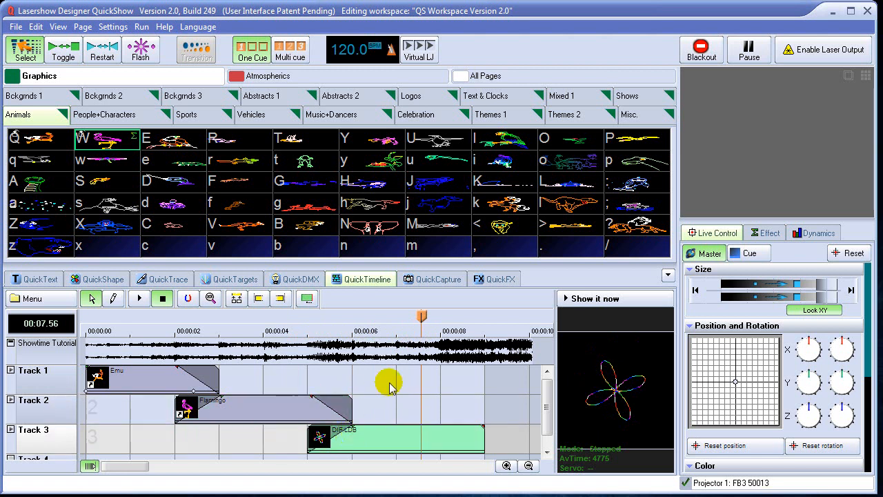
# Enable laser output and show the timeline live while scrubbing from about 2.36 to 4.53 seconds, stop it, and return the playhead to about 0.87 seconds.
pyautogui.moveTo(419, 317); pyautogui.dragTo(192, 318)
pyautogui.click(600, 301)
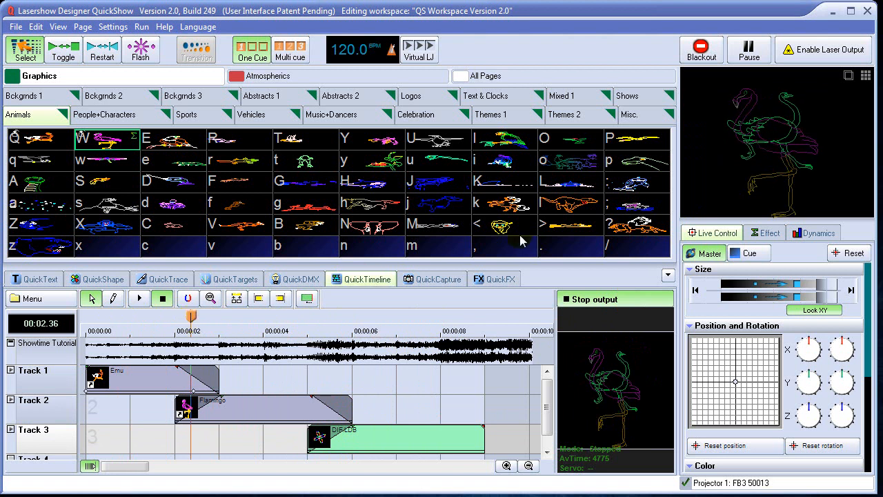
pyautogui.click(794, 53)
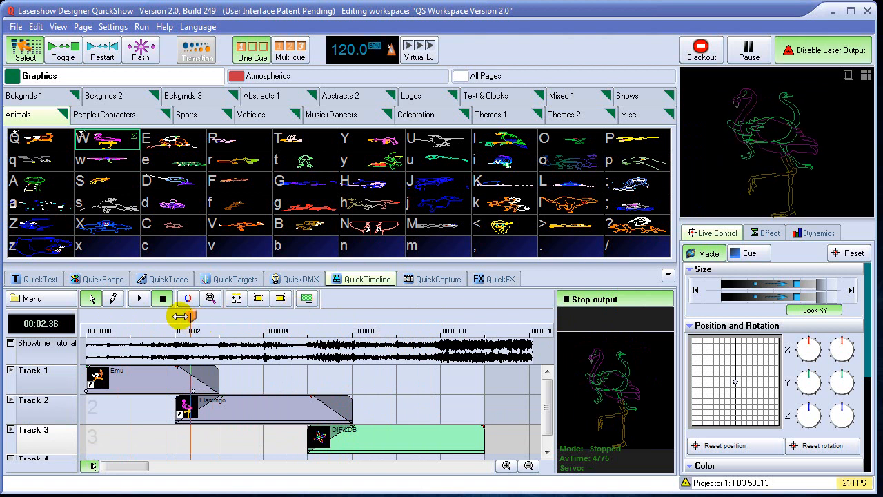
pyautogui.moveTo(190, 316); pyautogui.dragTo(287, 320)
pyautogui.click(578, 304)
pyautogui.click(286, 318)
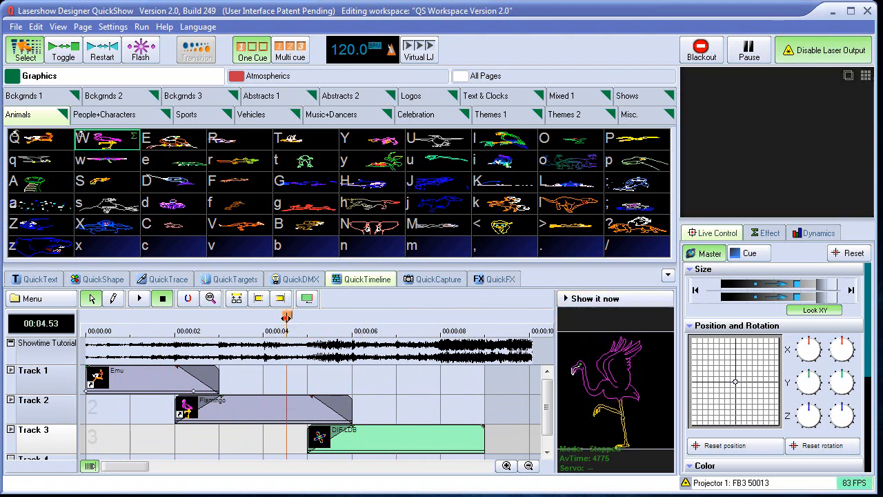
pyautogui.moveTo(174, 316); pyautogui.dragTo(124, 317)
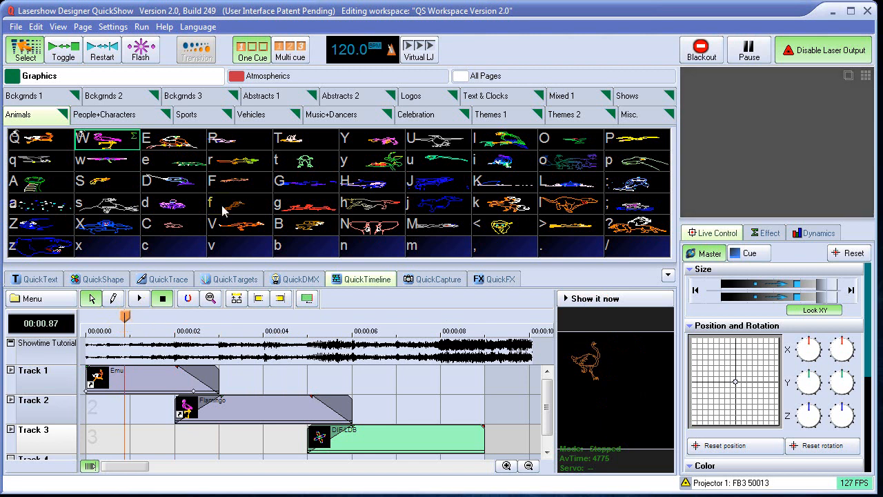
# Play the Eagle and Frog cues together using Toggle and Multi cue modes, scrub the timeline to about 0.68 seconds, and black out the output.
pyautogui.click(64, 54)
pyautogui.click(178, 139)
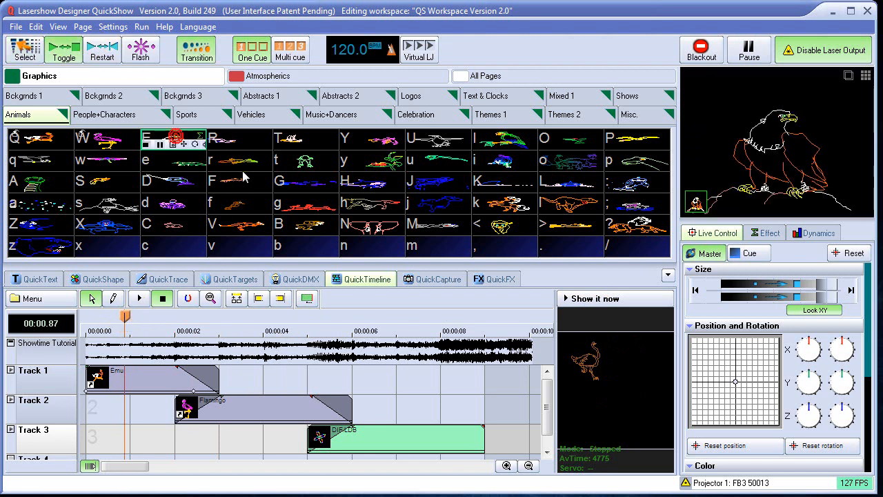
pyautogui.click(288, 49)
pyautogui.click(307, 163)
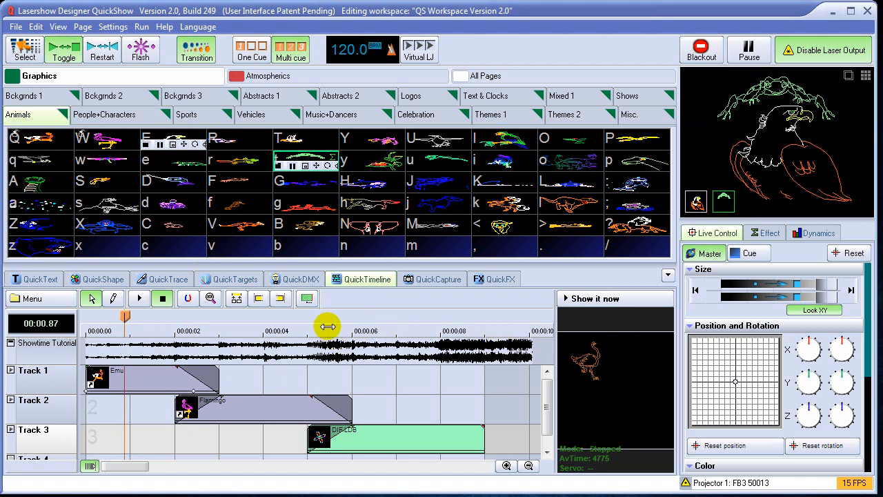
pyautogui.moveTo(125, 316)
pyautogui.mouseDown()
pyautogui.moveTo(282, 327)
pyautogui.moveTo(458, 321)
pyautogui.moveTo(113, 324)
pyautogui.mouseUp()
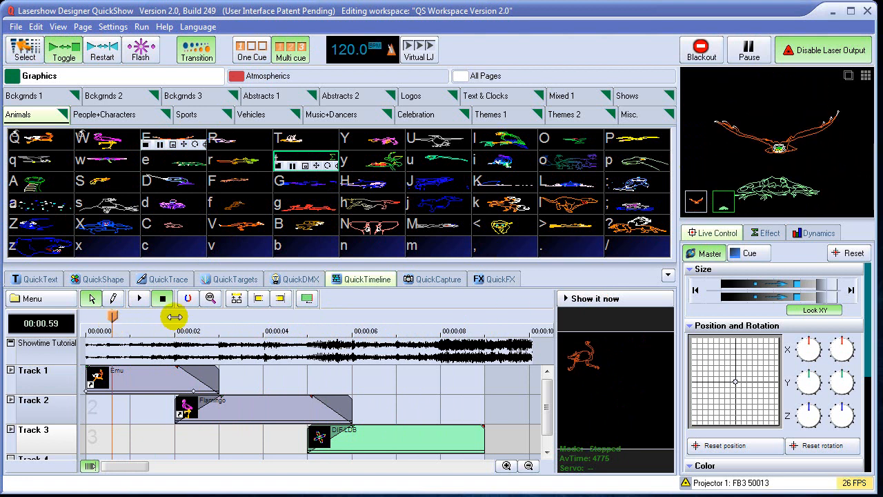
pyautogui.moveTo(112, 316); pyautogui.dragTo(116, 342)
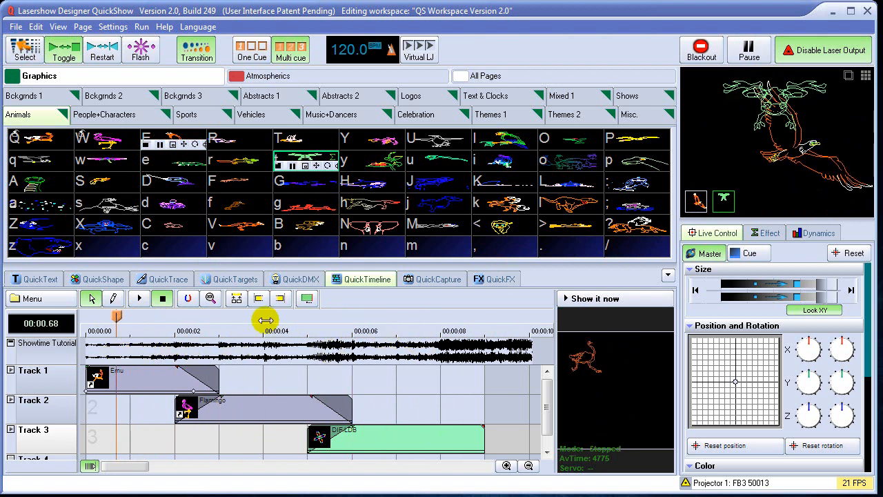
pyautogui.click(701, 50)
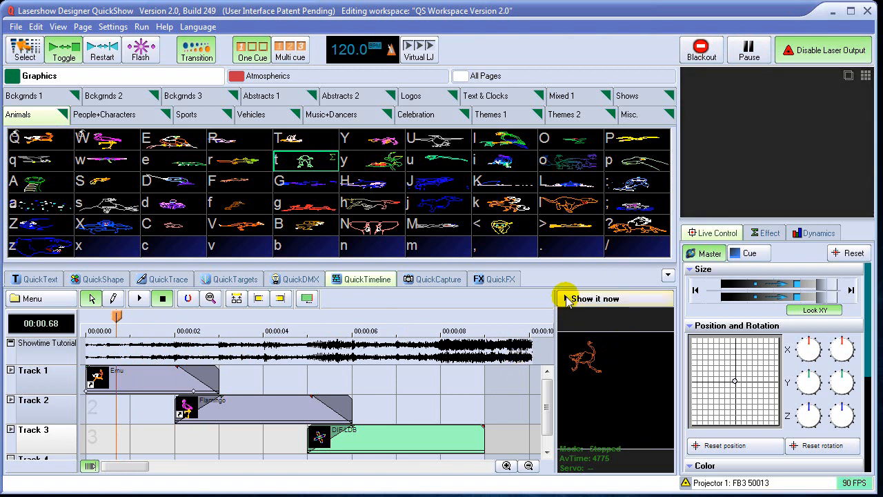
# Store the timeline show in the last empty cue cell of the Animals page and test-play it before blacking out.
pyautogui.moveTo(571, 264); pyautogui.dragTo(571, 321)
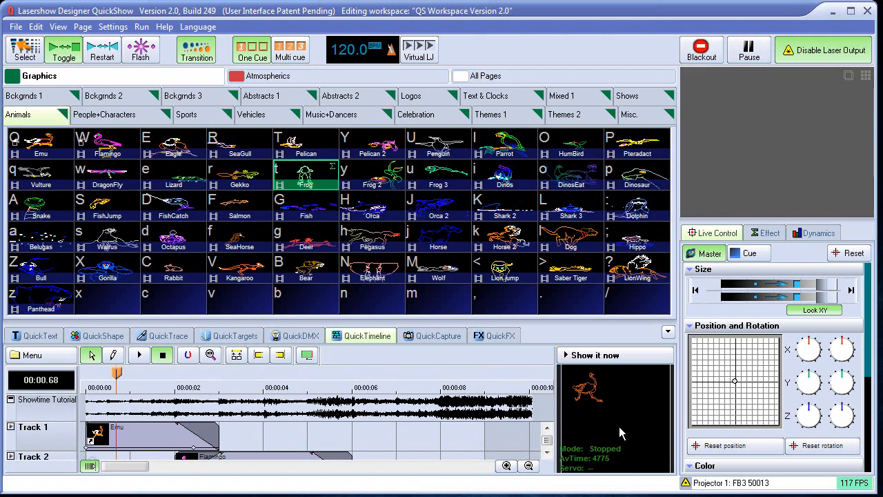
pyautogui.moveTo(635, 301); pyautogui.dragTo(635, 303)
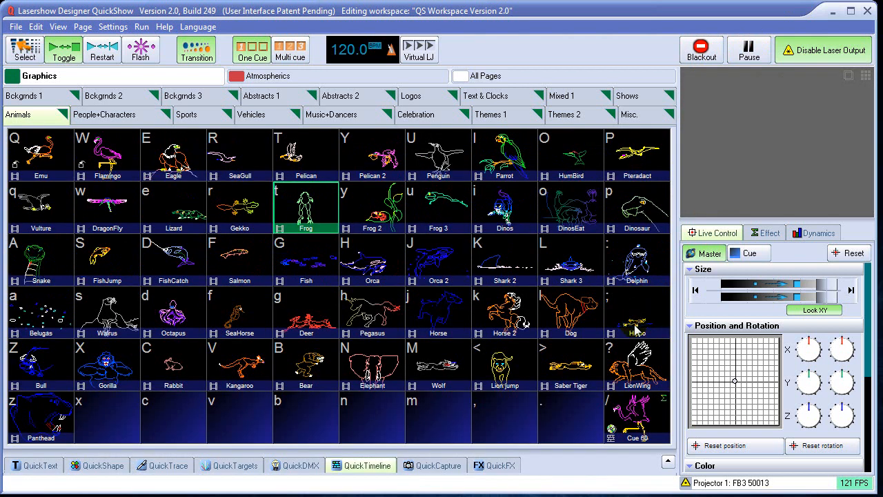
pyautogui.click(640, 419)
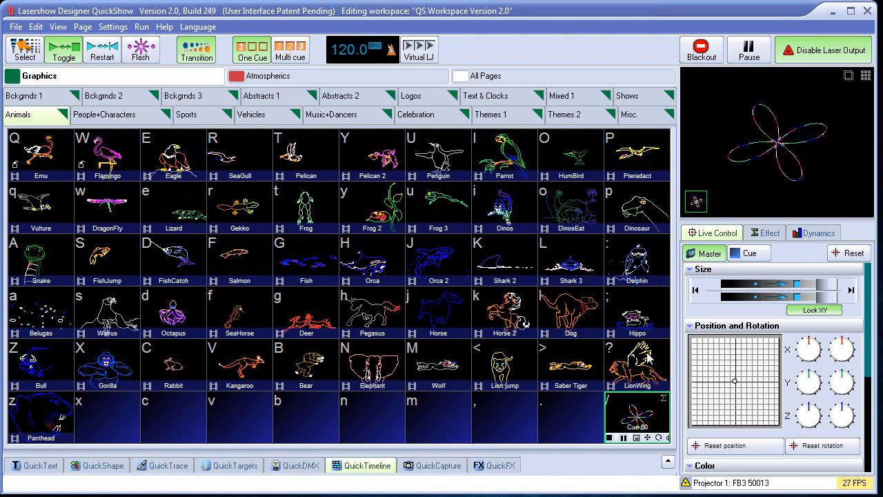
pyautogui.click(700, 49)
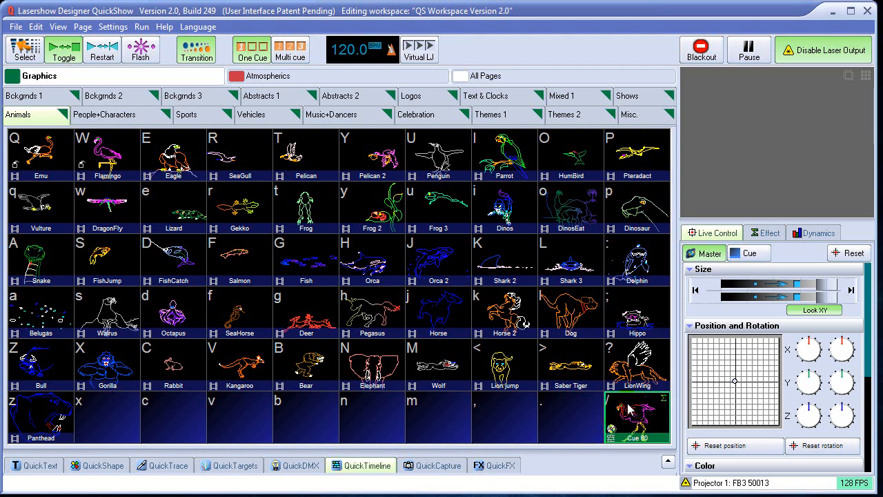
# Set the stored show cue to play the show once and stop the cue, and test-play it.
pyautogui.rightClick(629, 409)
pyautogui.click(646, 492)
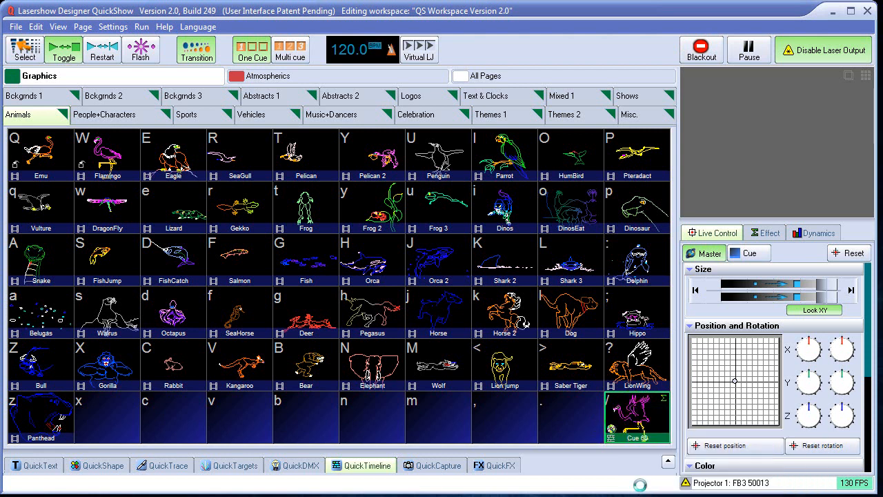
pyautogui.click(488, 196)
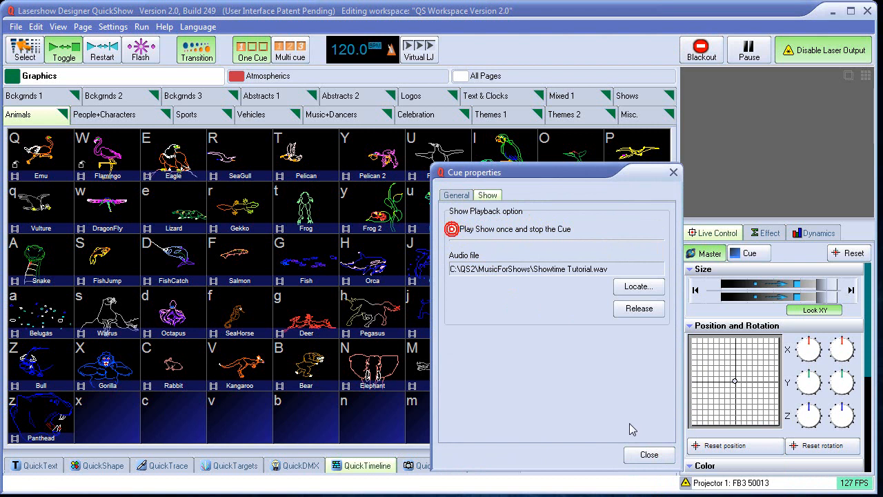
pyautogui.click(649, 455)
pyautogui.click(635, 417)
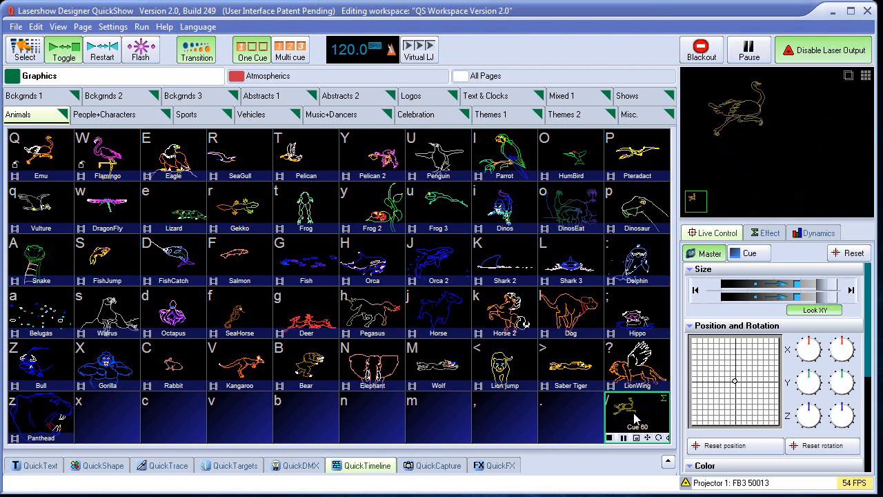
pyautogui.click(634, 418)
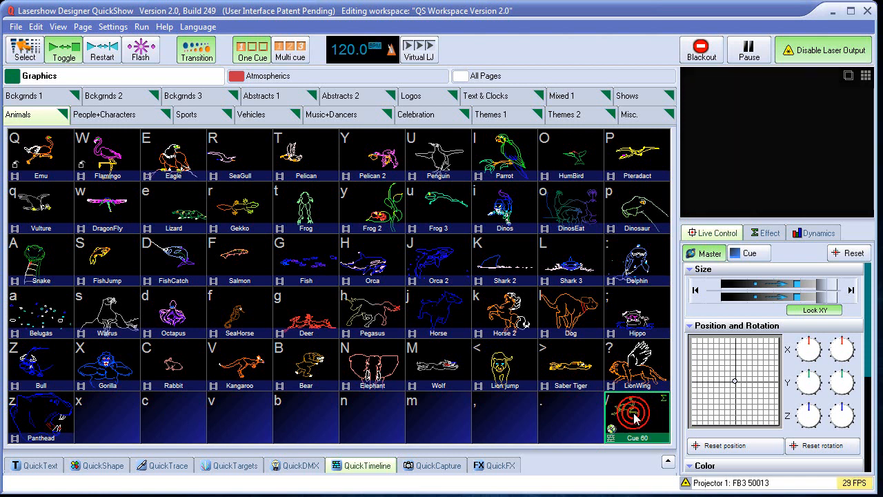
# Review the audio file assigned in the show cue's properties and bring back the timeline area.
pyautogui.rightClick(634, 414)
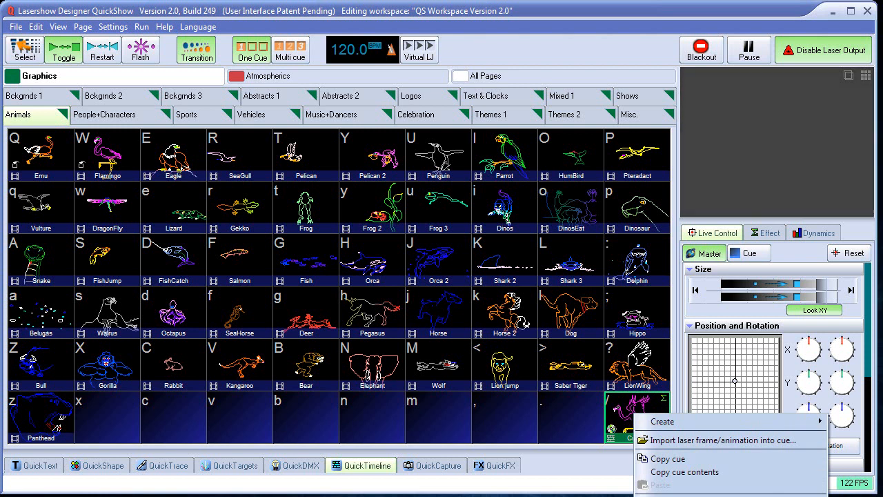
pyautogui.click(666, 495)
pyautogui.click(488, 196)
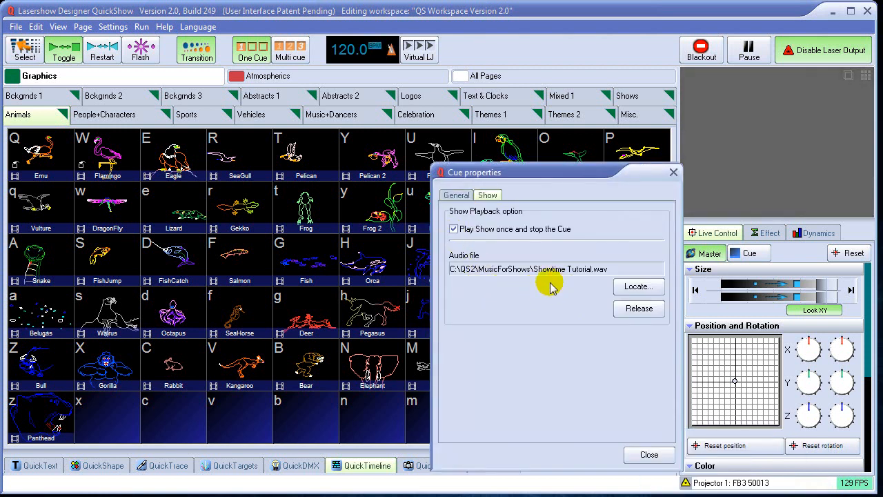
pyautogui.click(649, 454)
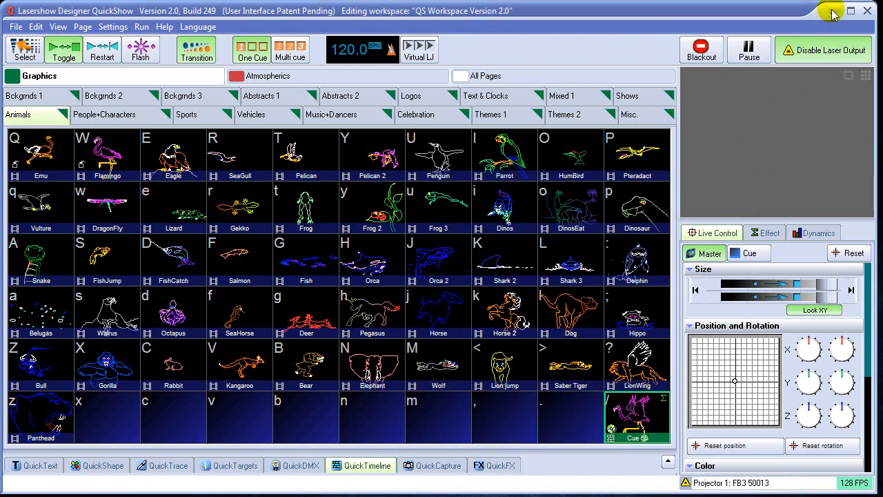
pyautogui.click(366, 465)
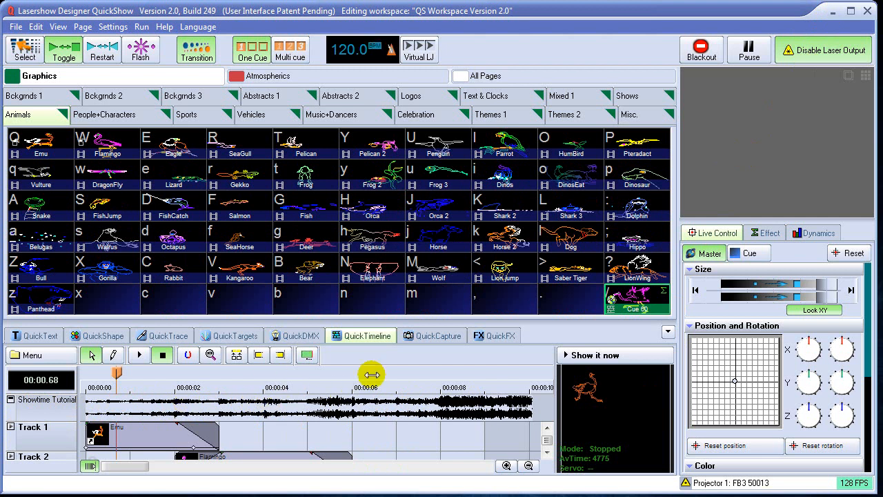
# Switch to the Windows Explorer window and examine the contents of the MusicForShows folder inside QS2.
pyautogui.click(830, 12)
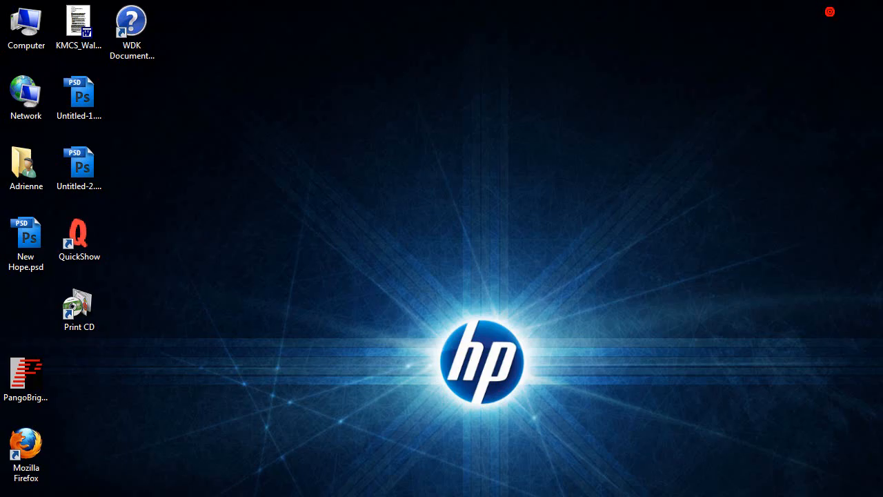
pyautogui.click(283, 496)
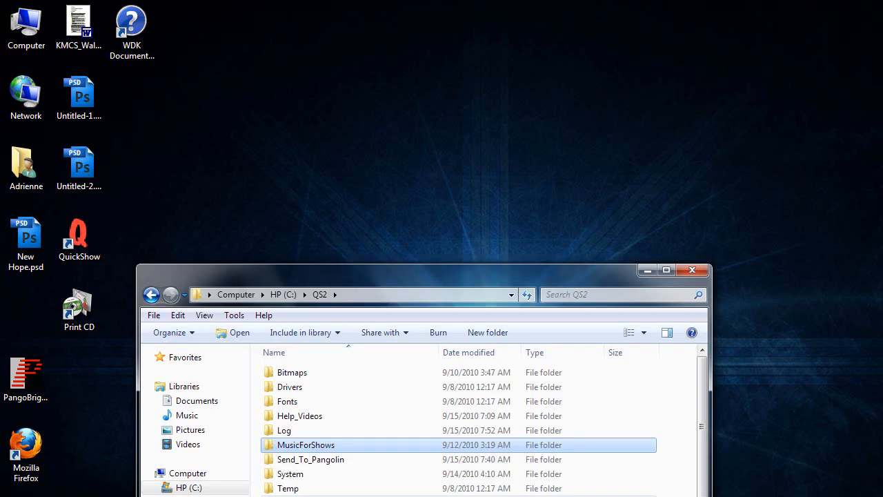
pyautogui.doubleClick(341, 446)
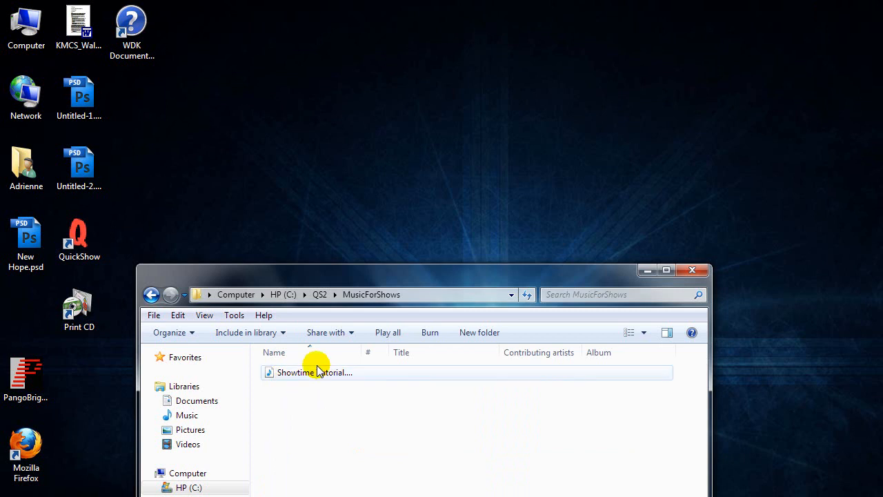
pyautogui.click(318, 294)
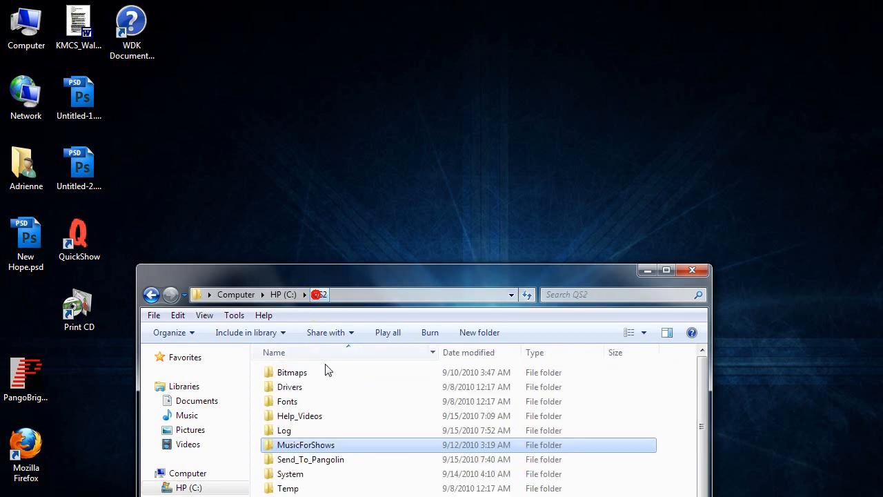
pyautogui.doubleClick(324, 446)
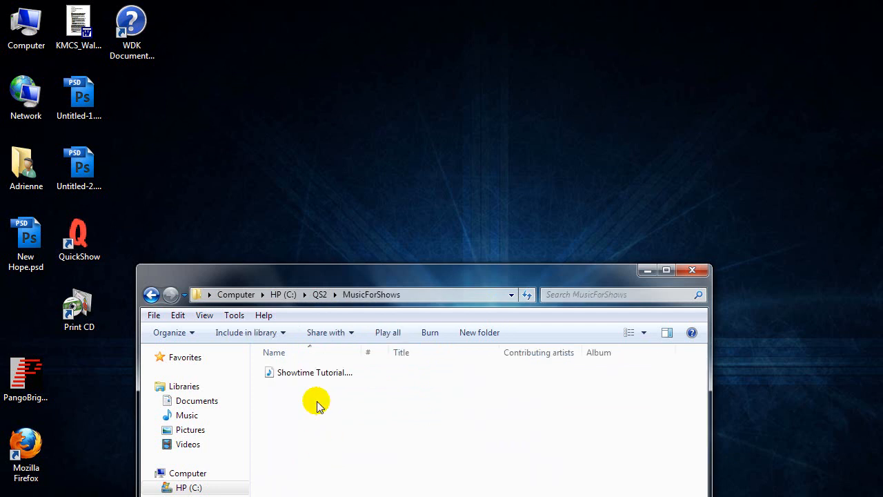
pyautogui.click(318, 295)
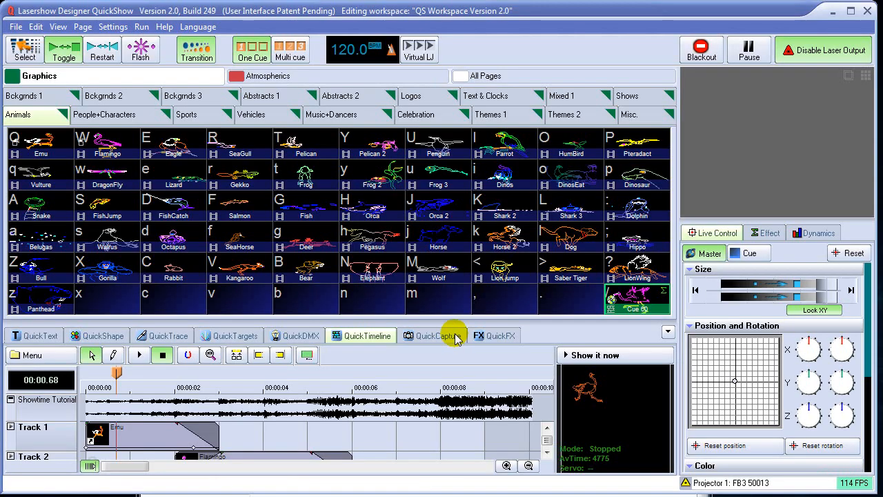
# Make the timeline area taller and add an effect line beneath Track 1, with the Emu event's track selected.
pyautogui.moveTo(369, 321); pyautogui.dragTo(366, 295)
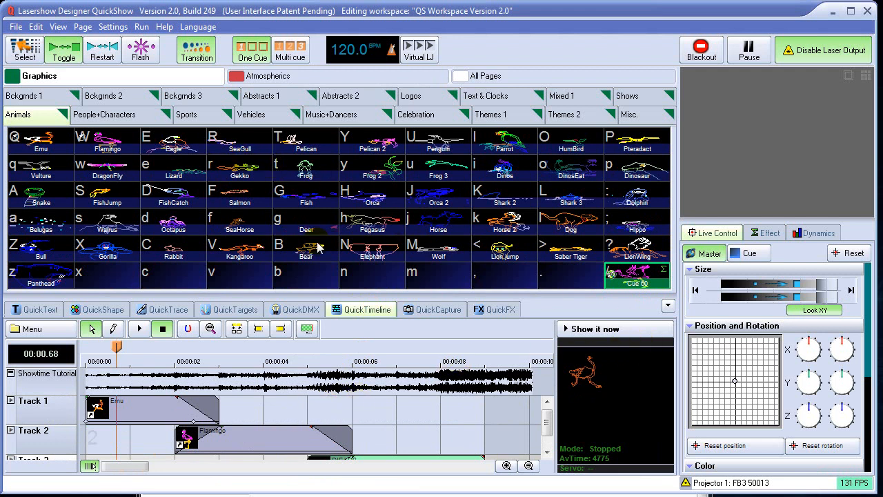
pyautogui.scroll(-2, 546, 424)
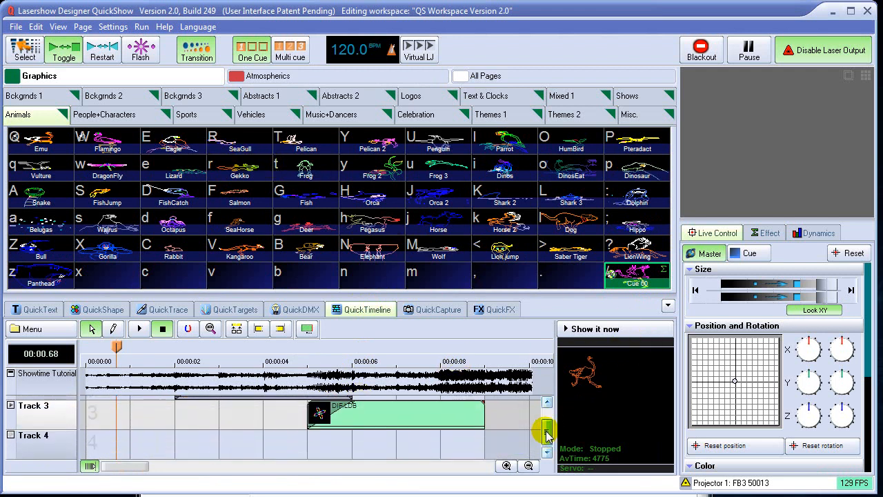
pyautogui.scroll(2, 547, 428)
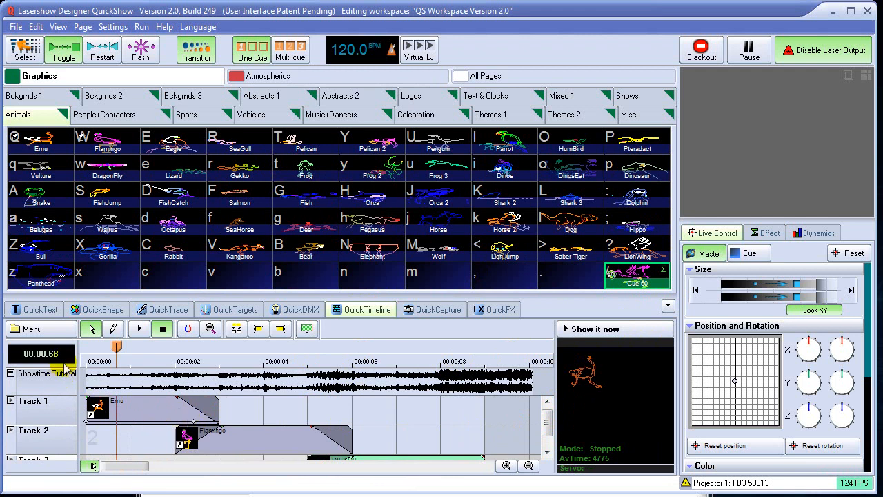
pyautogui.click(32, 329)
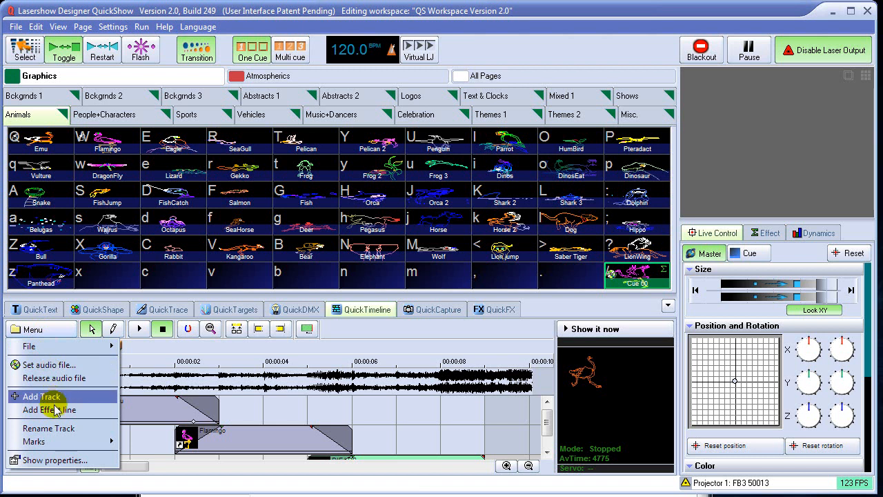
pyautogui.click(149, 410)
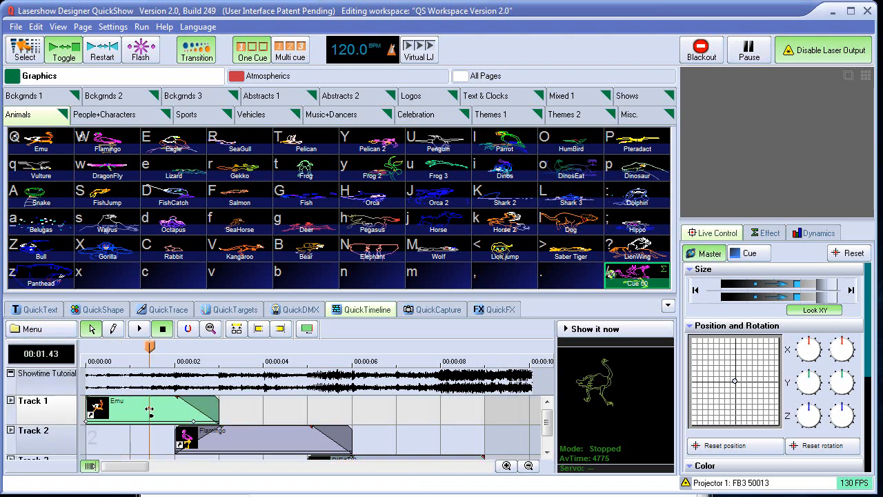
pyautogui.click(33, 330)
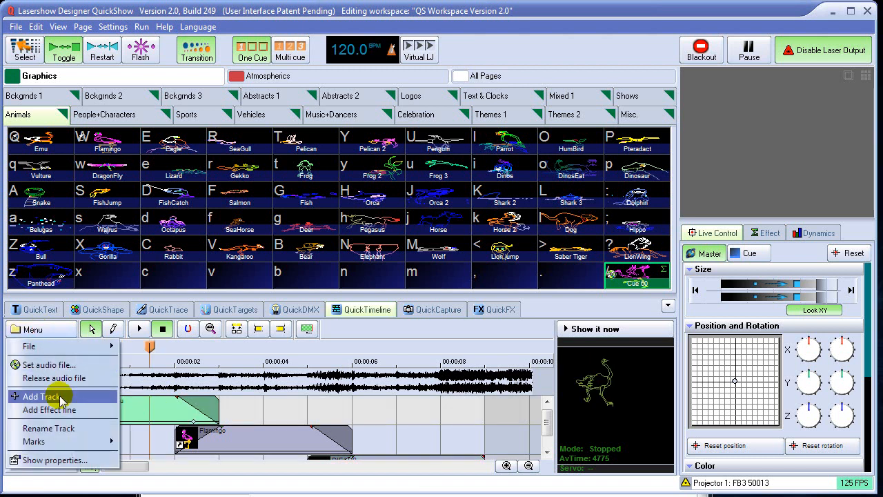
pyautogui.click(42, 410)
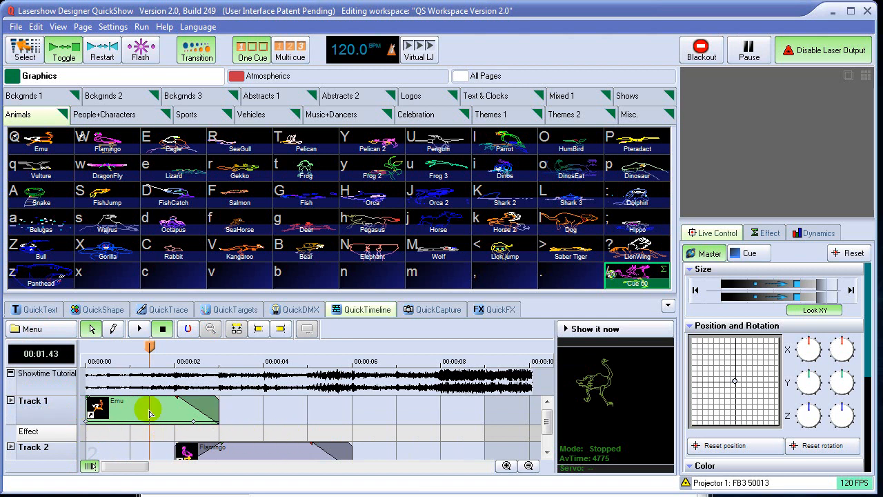
# Draw an effect event on the effect line from about 1 to 6 seconds and add an oscillating Zoom effect to it.
pyautogui.click(114, 329)
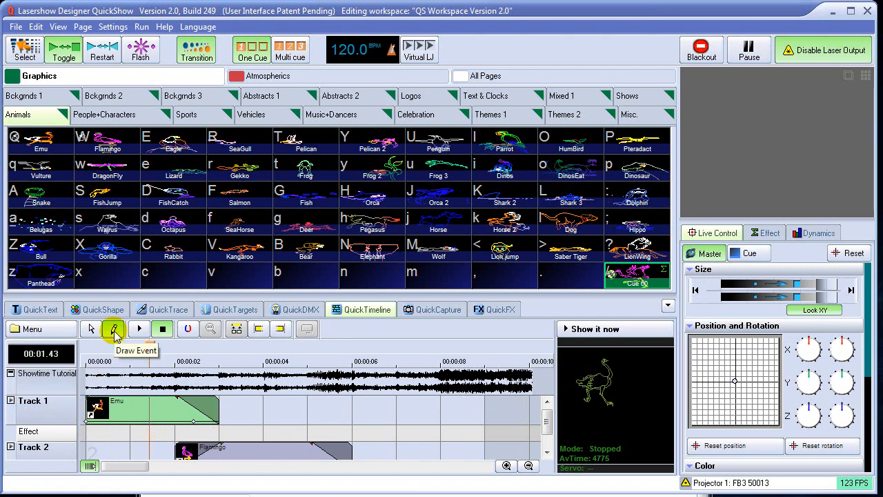
pyautogui.moveTo(135, 431); pyautogui.dragTo(336, 432)
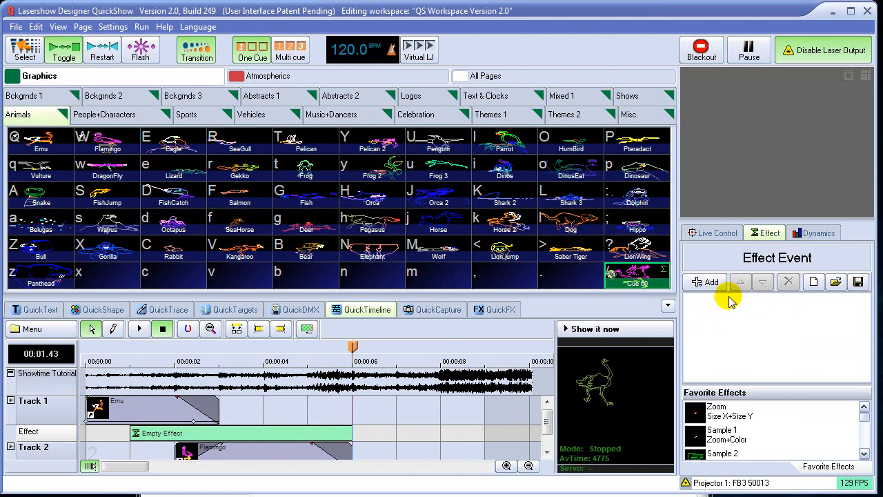
pyautogui.click(704, 281)
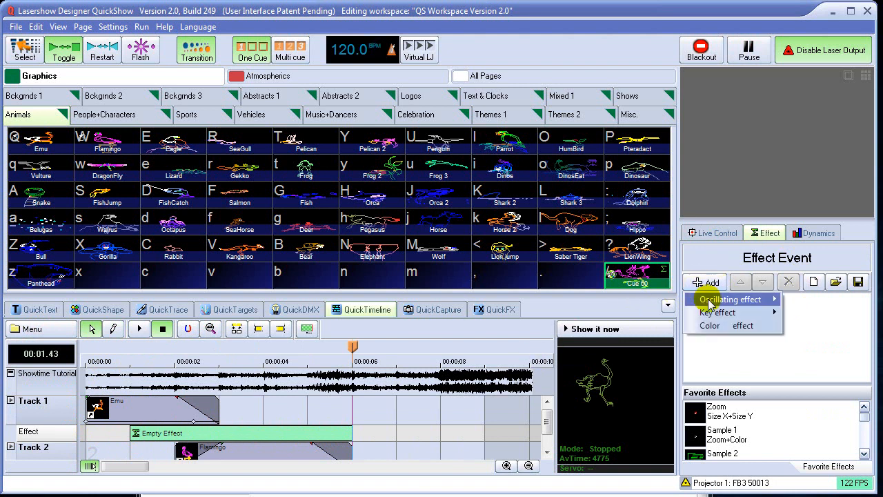
pyautogui.moveTo(710, 301)
pyautogui.click(803, 302)
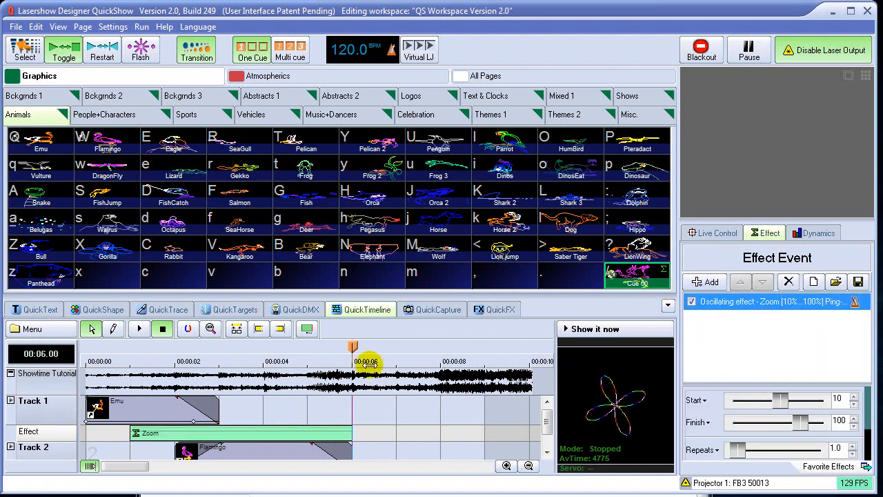